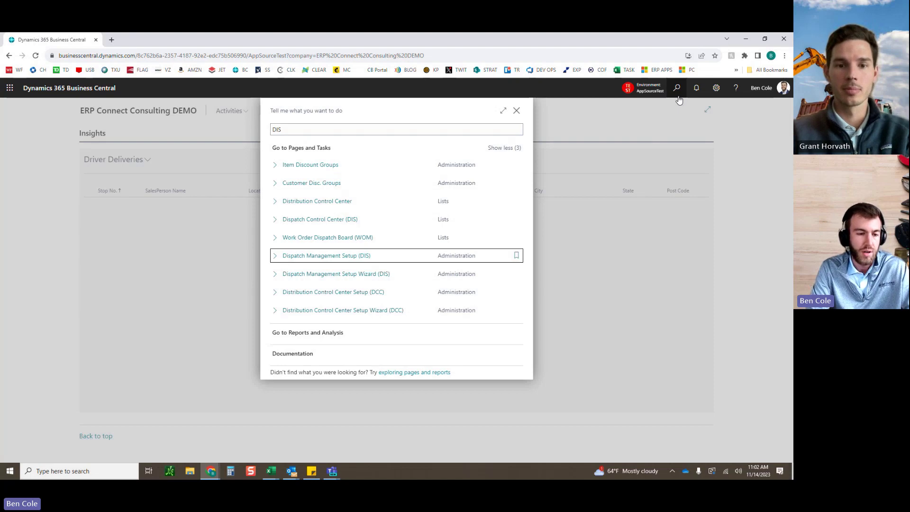
Step: Open Dispatch Management Setup (DIS) from the 'DIS' search results
key(Return)
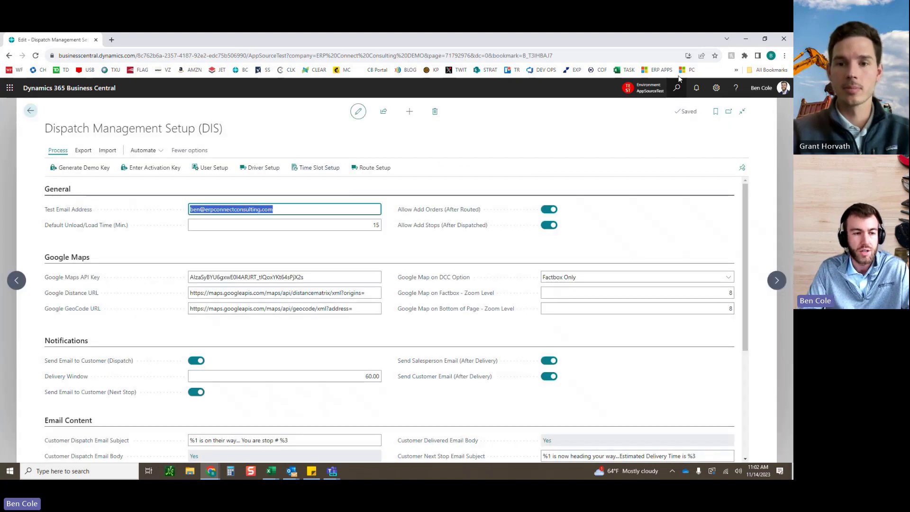
click(363, 261)
scroll(379, 294, down, 3)
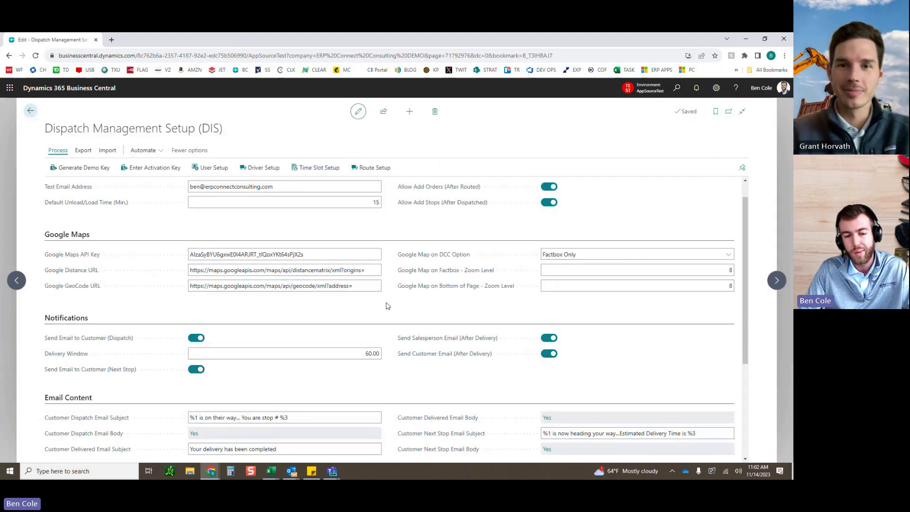
scroll(387, 306, up, 3)
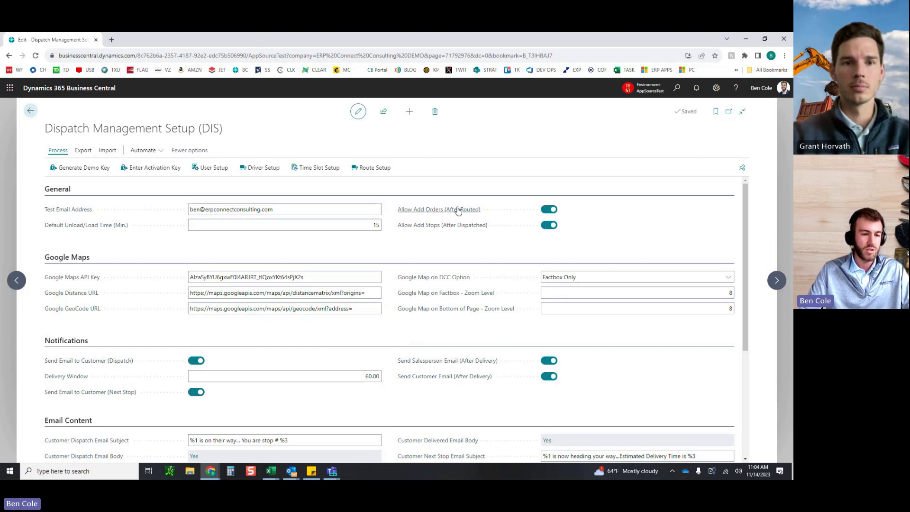
mouse_move(461, 210)
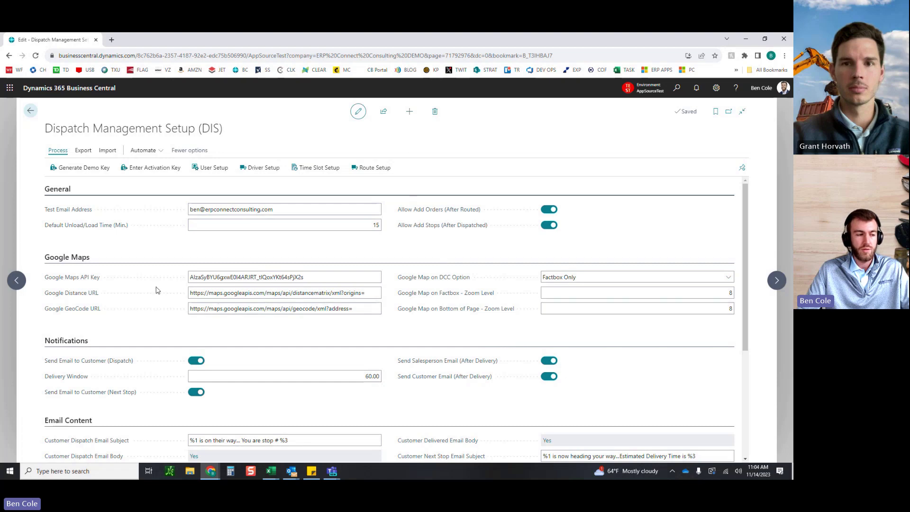
mouse_move(61, 281)
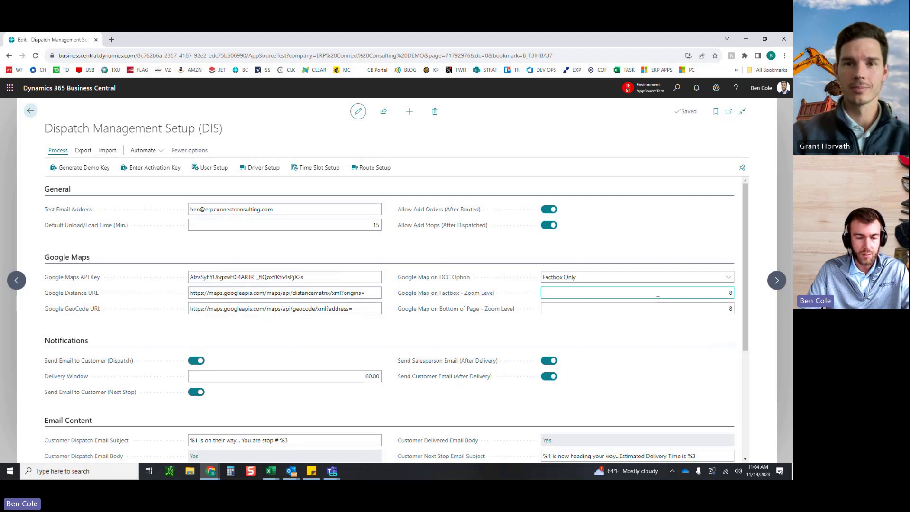
click(586, 280)
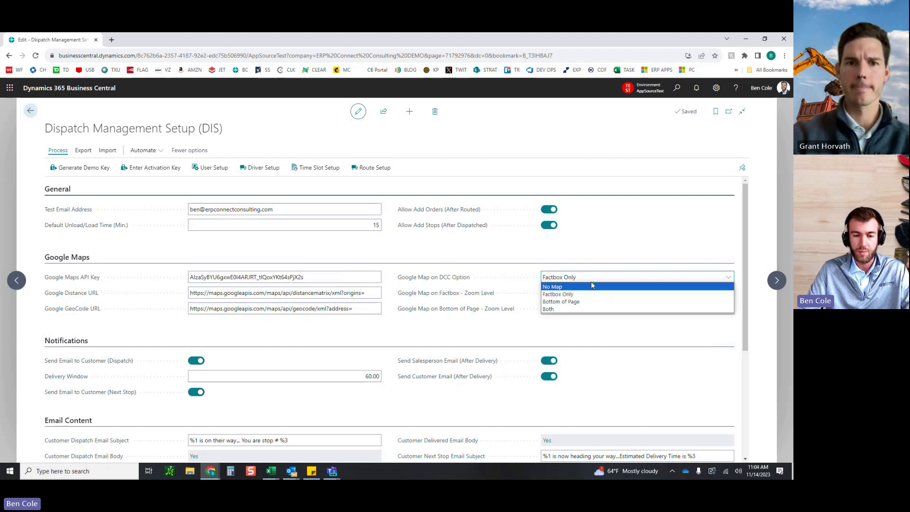
click(593, 281)
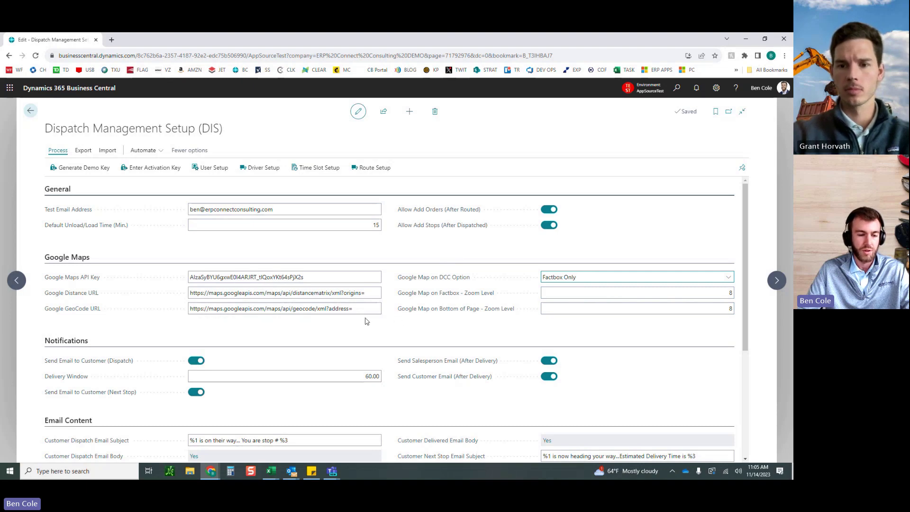
scroll(393, 325, down, 1)
scroll(392, 328, down, 1)
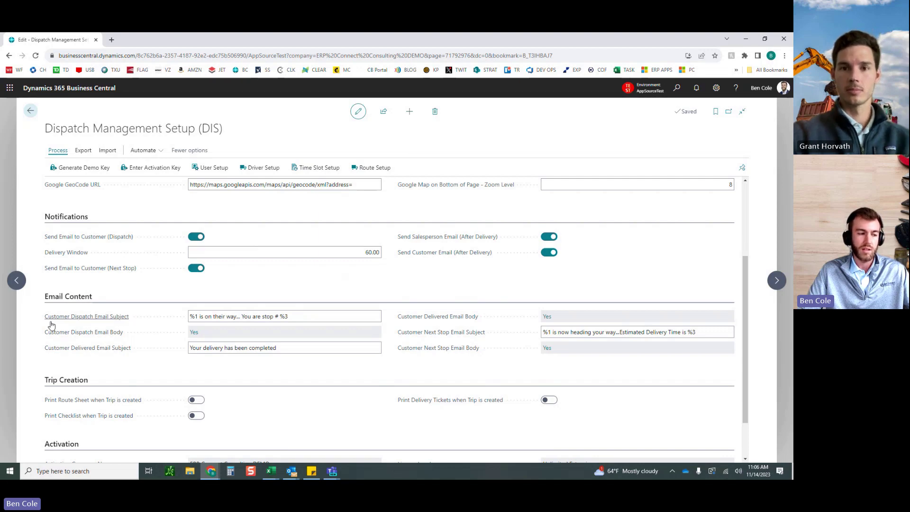
Step: Review the dispatch email subject text, highlighting its stop number part
click(190, 315)
click(193, 316)
click(192, 317)
drag(243, 316, 286, 317)
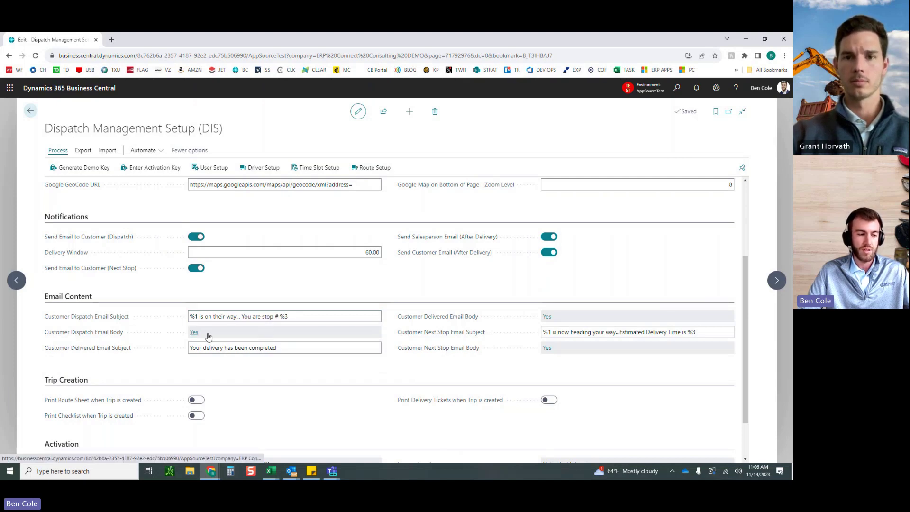
Step: Review the customer email body lines for delivery day, order number, estimated time and driver, then close the template
click(194, 332)
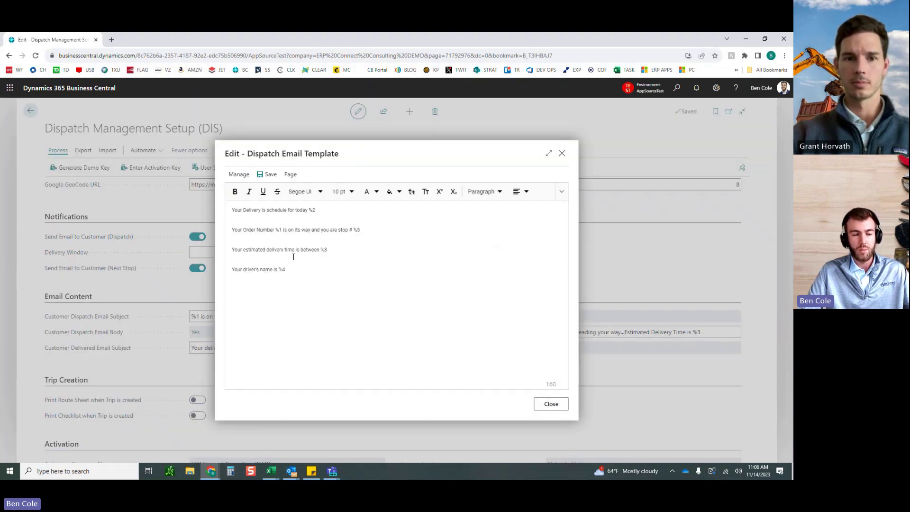
drag(233, 210, 326, 211)
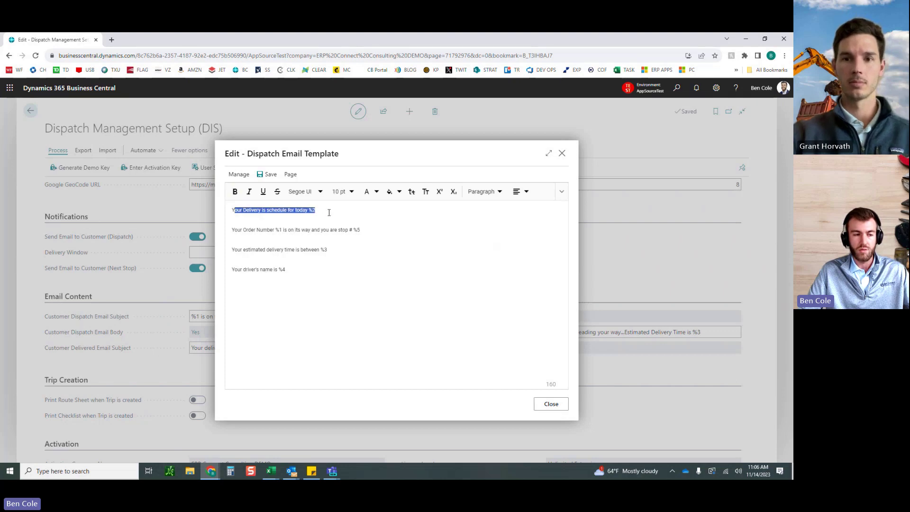
click(322, 209)
drag(244, 229, 360, 227)
click(364, 231)
drag(253, 251, 328, 250)
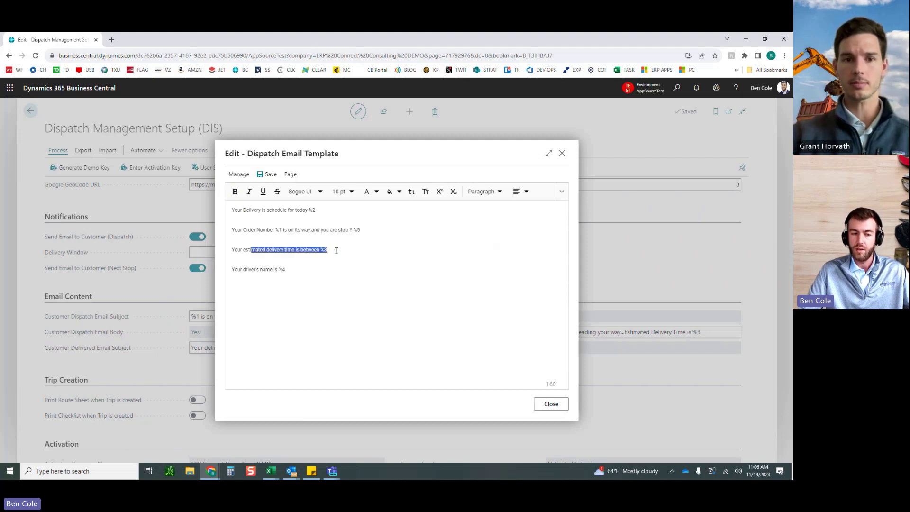
click(336, 250)
drag(256, 270, 290, 271)
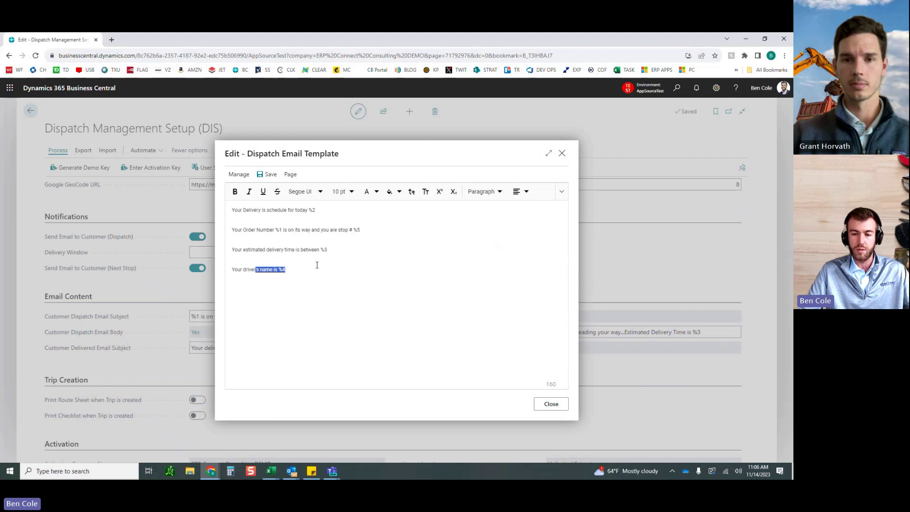
click(345, 270)
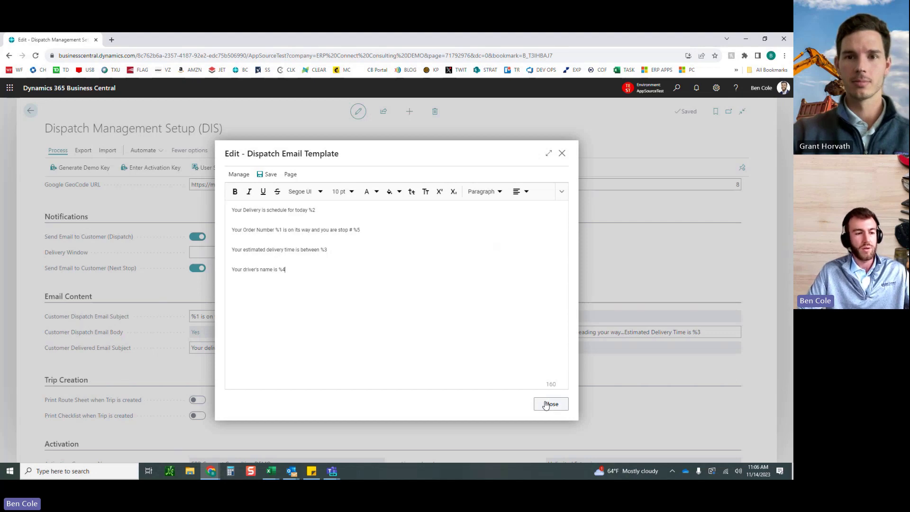
click(546, 405)
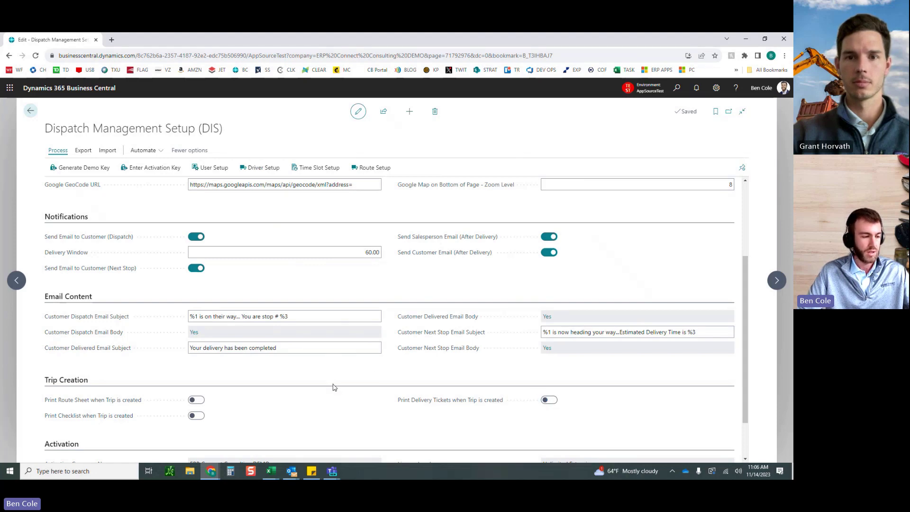
Step: Review the Trip Creation and Activation settings (15-minute unload/load time), then switch to Teams
scroll(334, 386, down, 1)
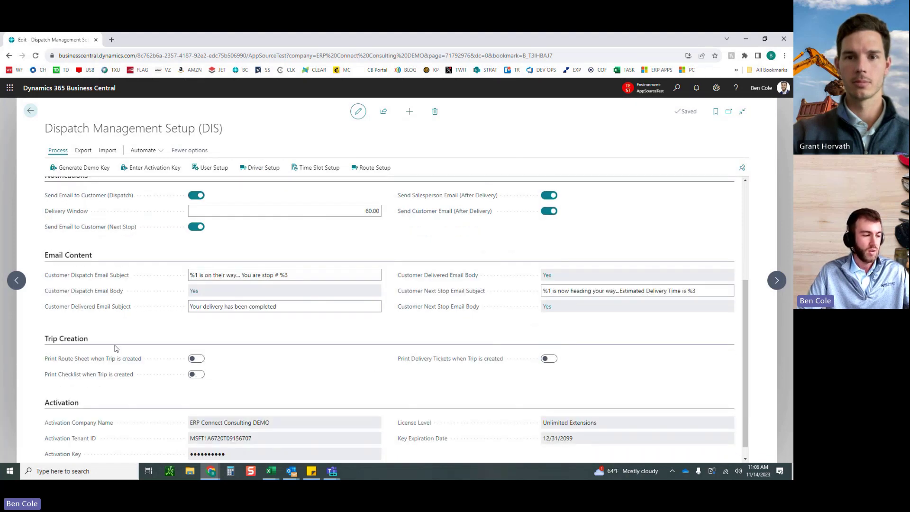
mouse_move(469, 361)
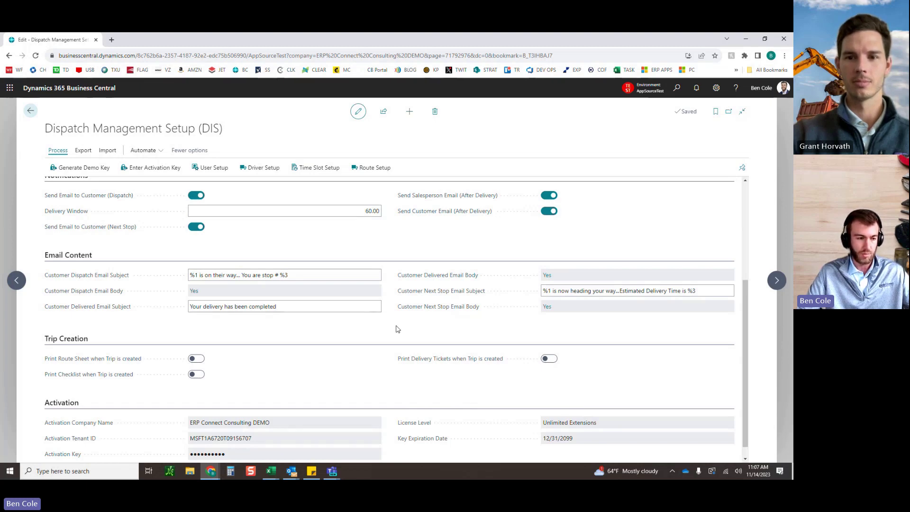
scroll(395, 331, up, 5)
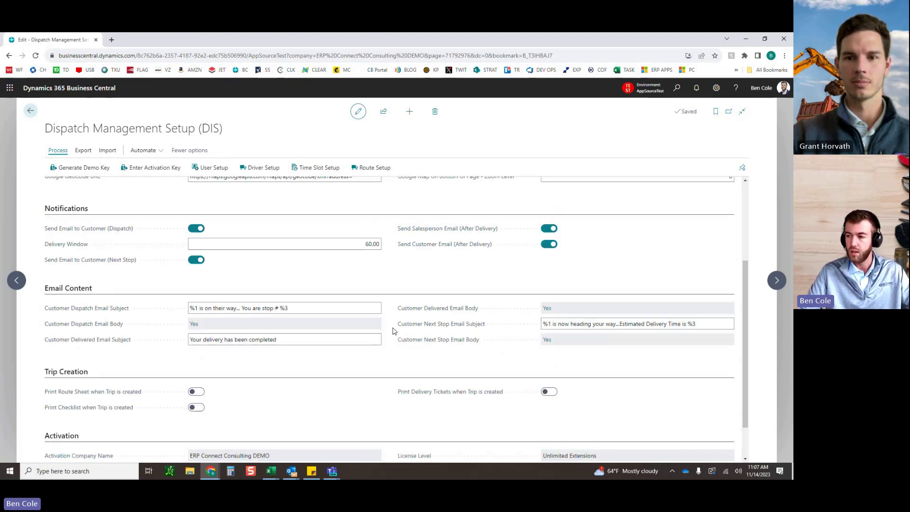
key(alt+Tab)
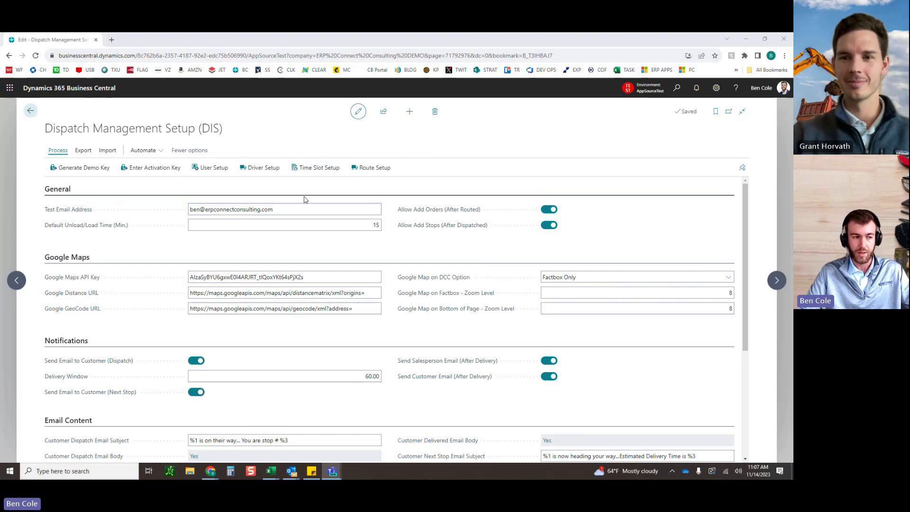
click(207, 169)
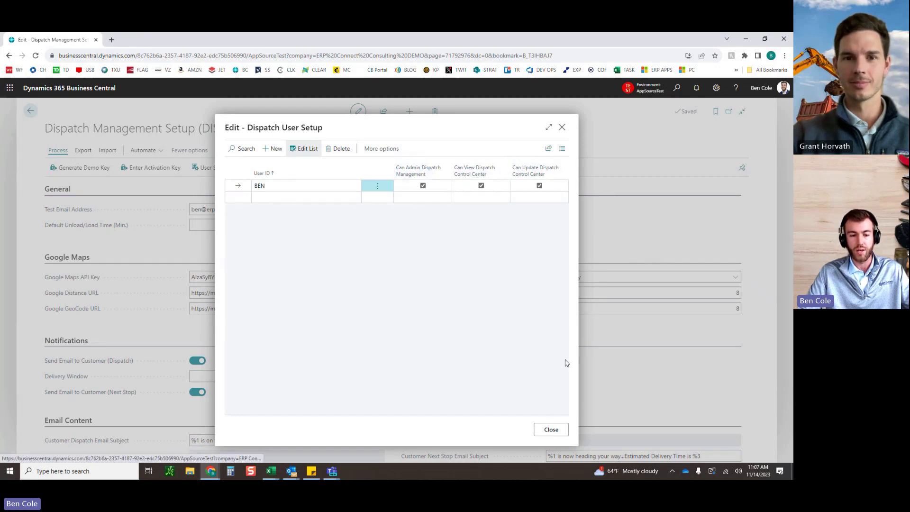
click(551, 429)
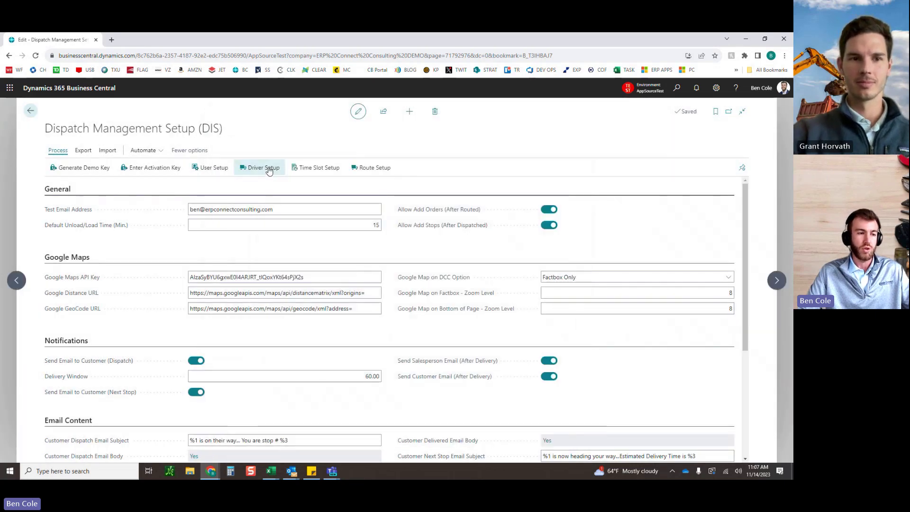
click(268, 169)
click(175, 224)
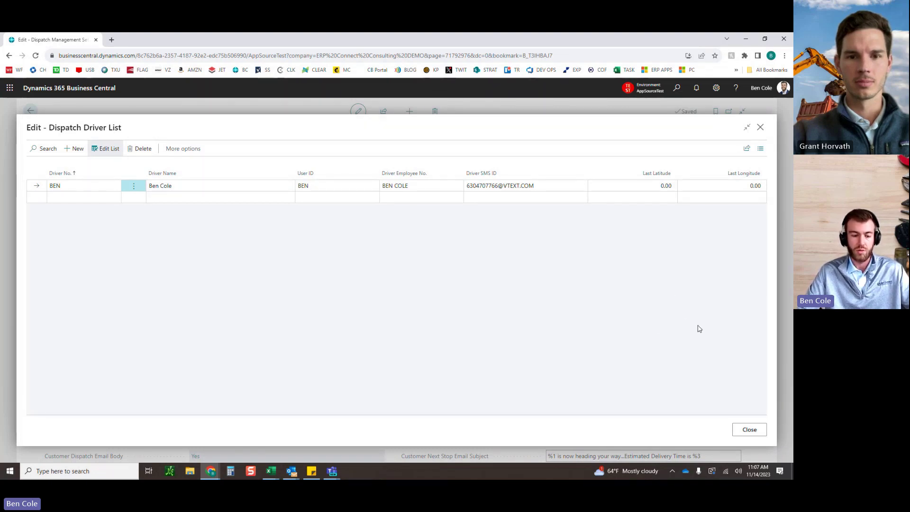
click(748, 430)
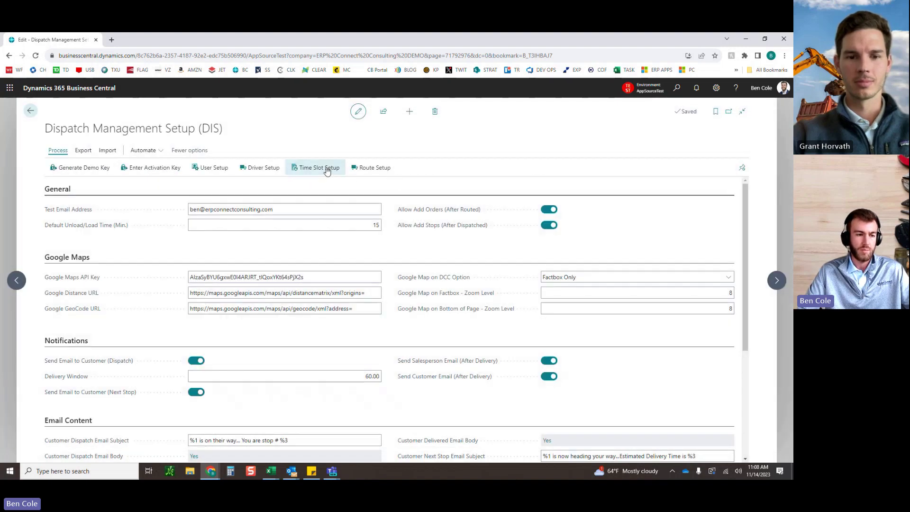
Step: Glance at the dispatch time slots list, then bring up the Dispatch Routes list
click(326, 168)
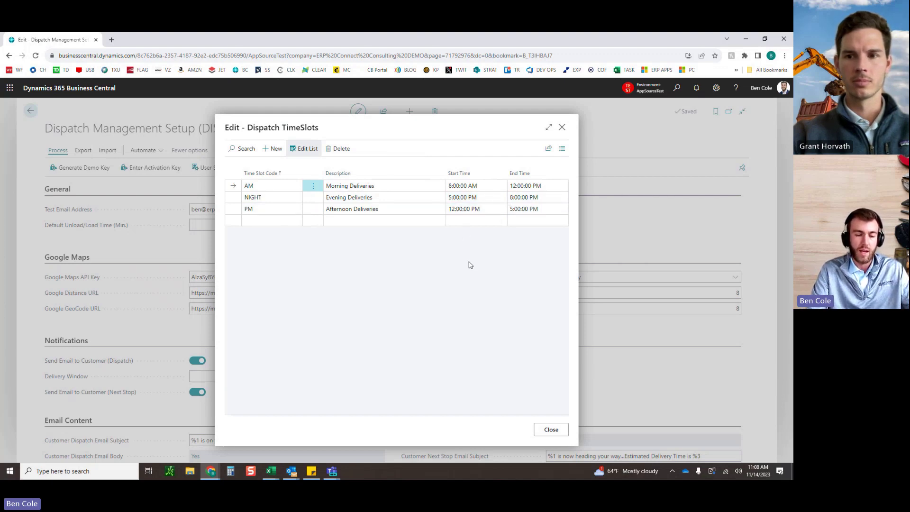
click(551, 429)
click(362, 168)
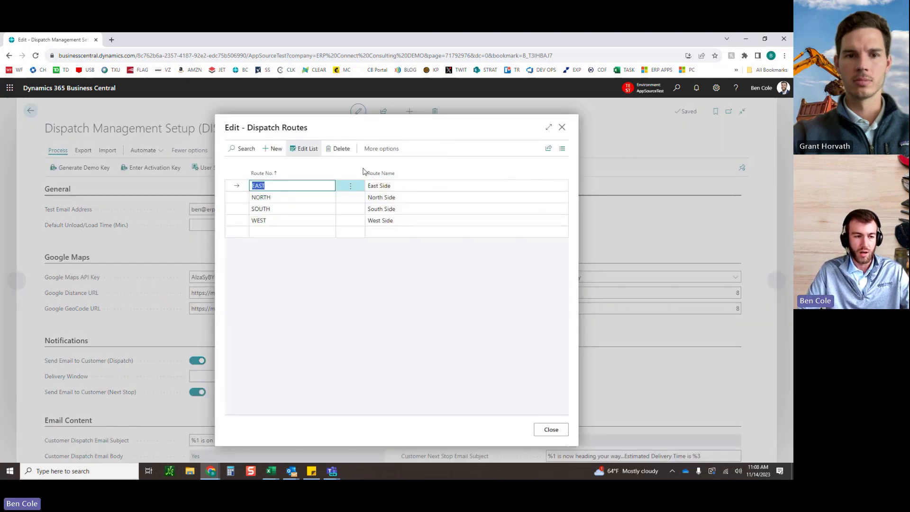
Step: Check the EAST, NORTH, SOUTH and WEST routes, then close the Dispatch Routes list
click(422, 276)
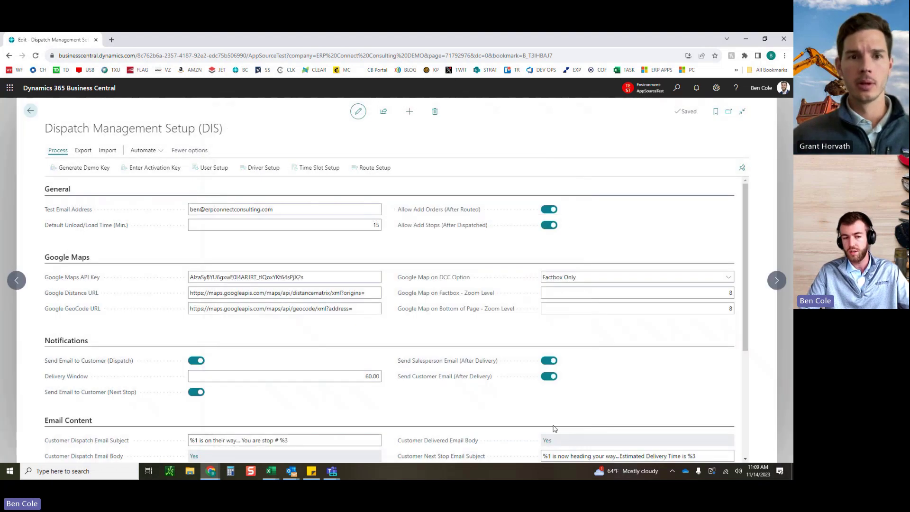
click(551, 429)
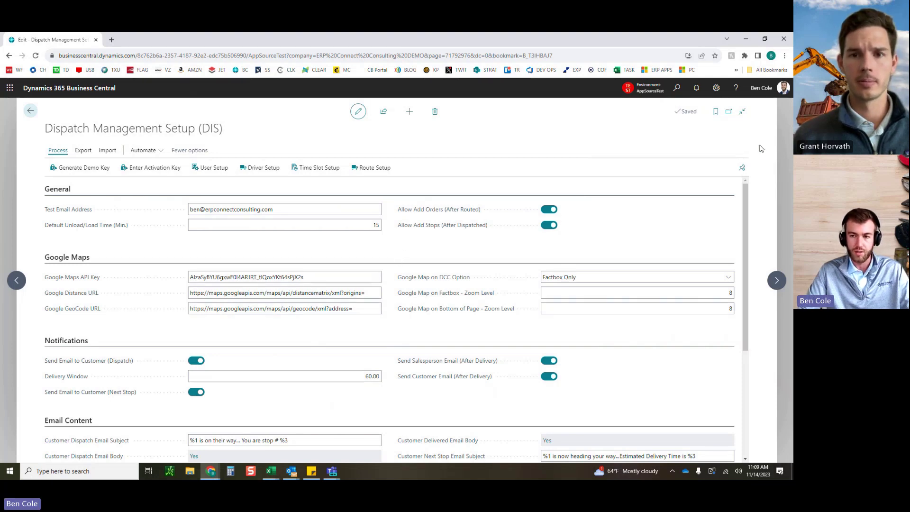
Step: Go back from Dispatch Management Setup to the home page with its empty Driver Deliveries list
click(788, 125)
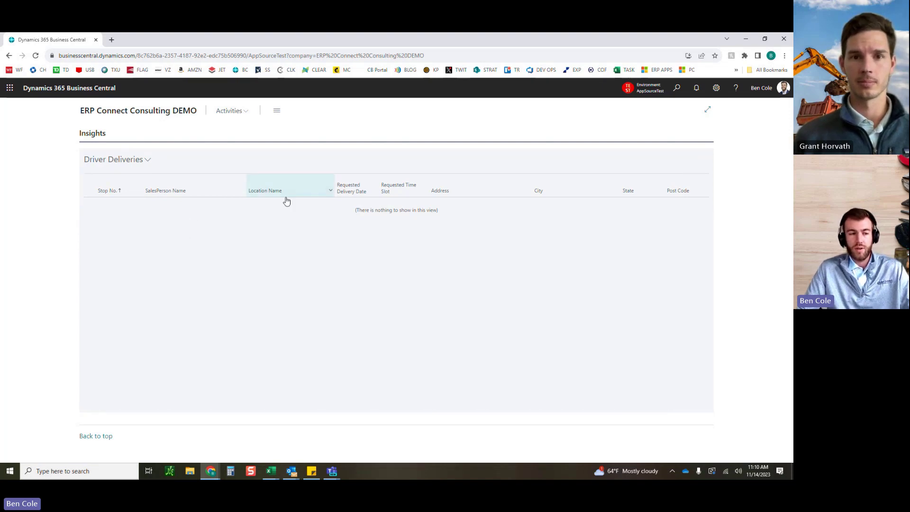
Step: Find Sales Orders by searching 'sales order' and create a new blank order
click(675, 89)
text(sale)
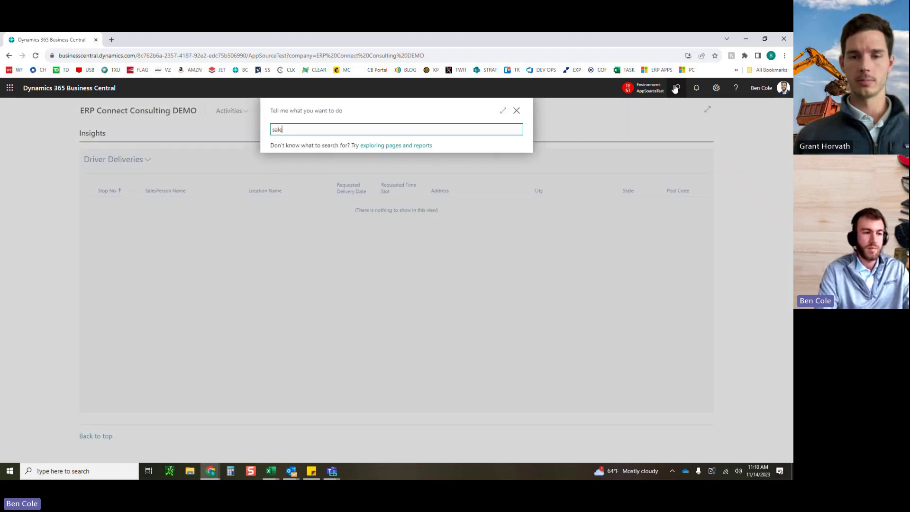
text(s order)
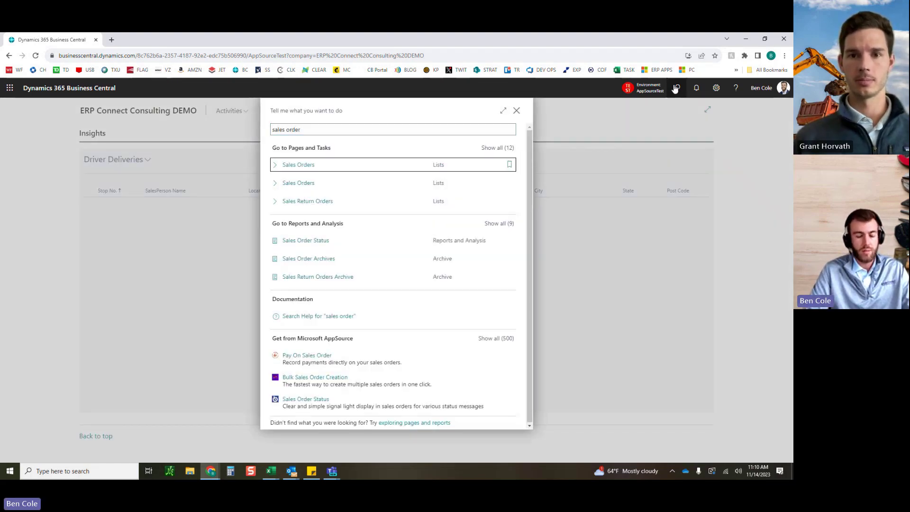
key(Return)
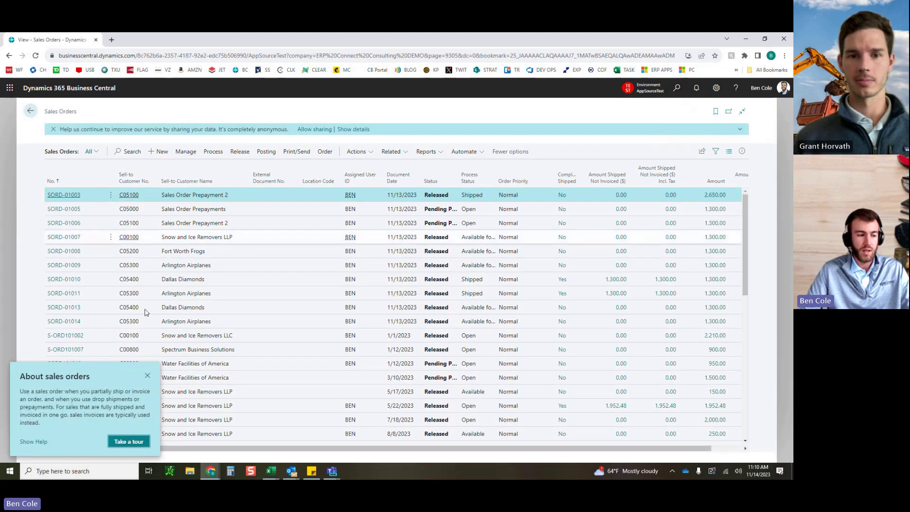
click(147, 375)
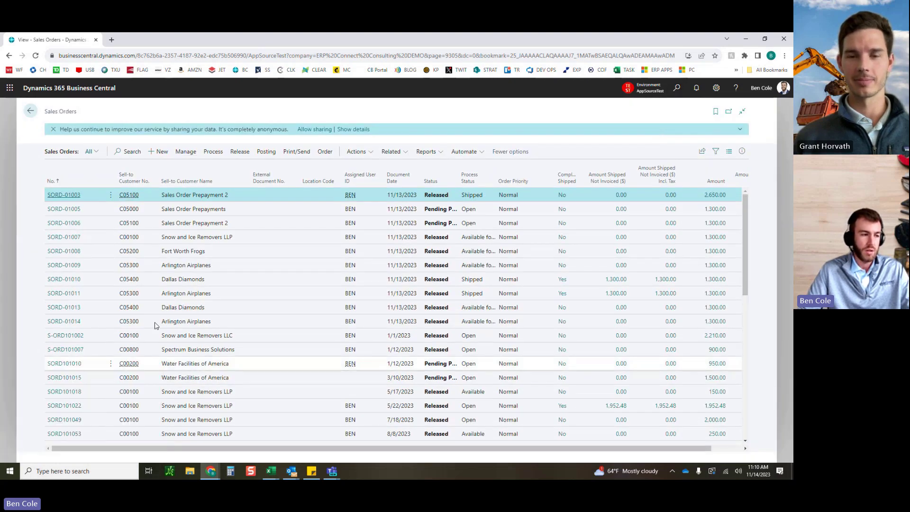
click(157, 145)
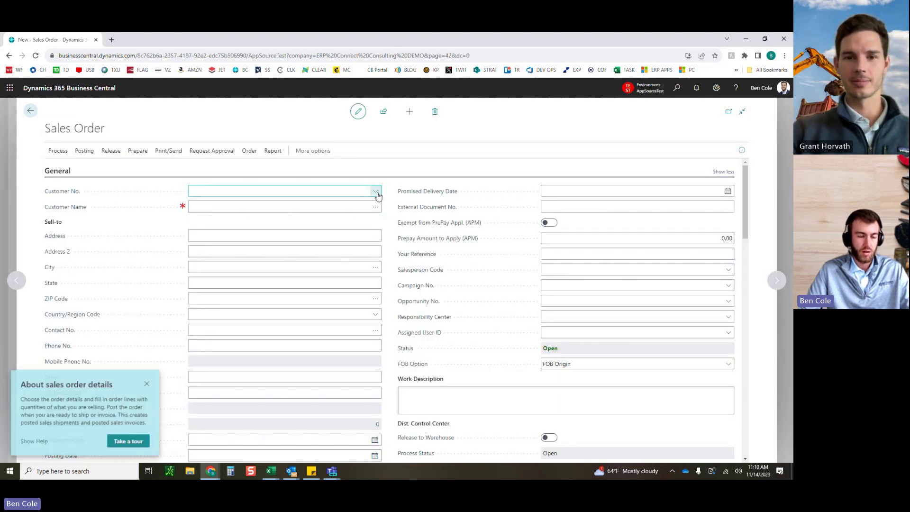
Step: Select Fort Worth Frogs as the order's customer
click(376, 192)
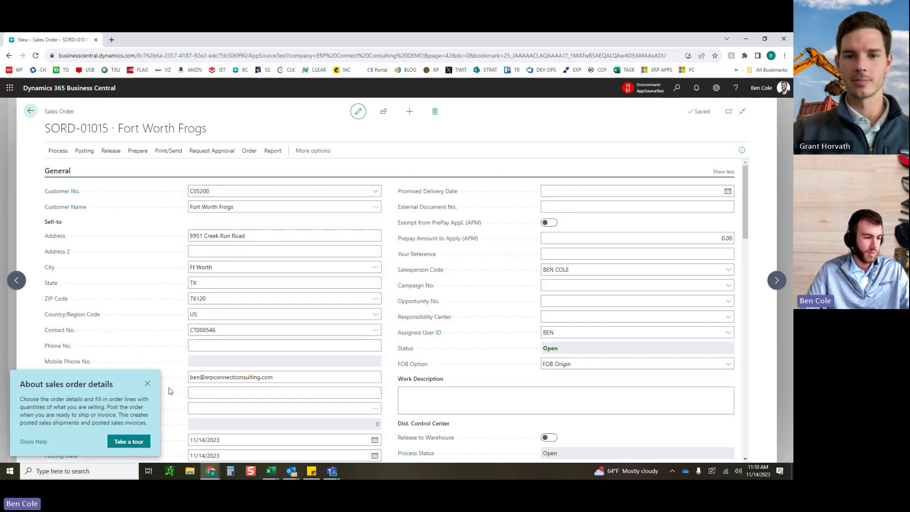
click(147, 384)
scroll(392, 242, down, 3)
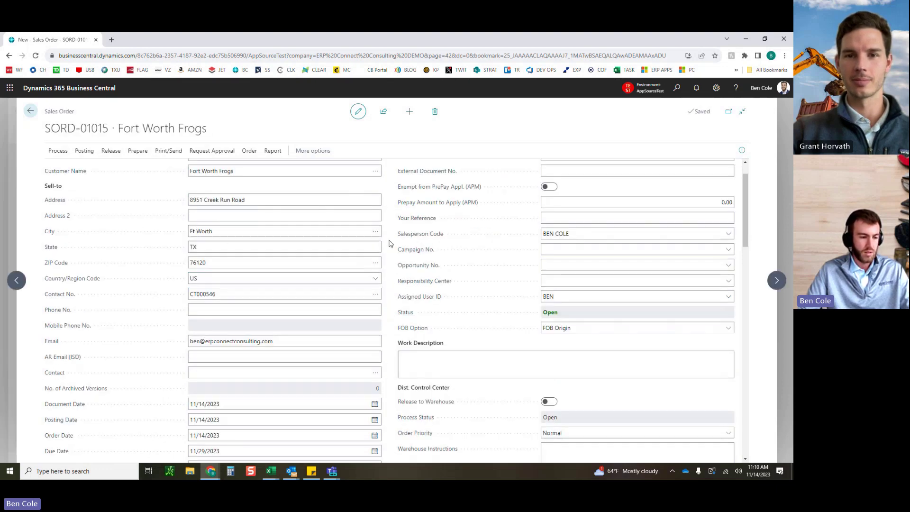
Step: Add an order line for item 1017 (Microsoft Surface 8), location DALLAS, quantity 1
click(146, 408)
text(1017)
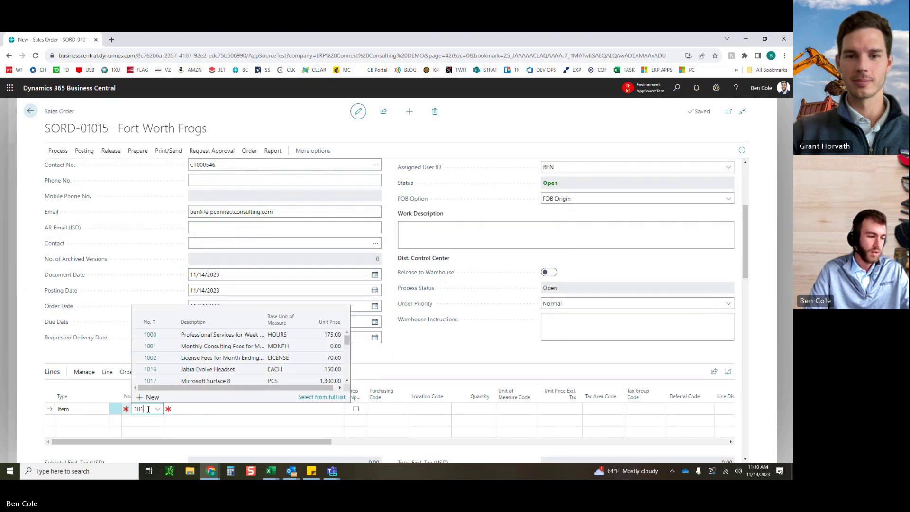
key(Tab)
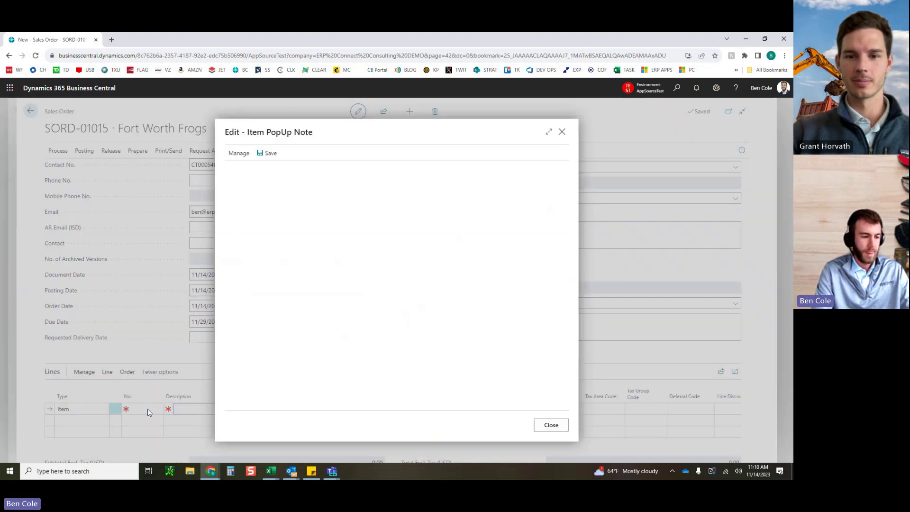
key(Escape)
key(Tab)
key(Tab)
key(Tab)
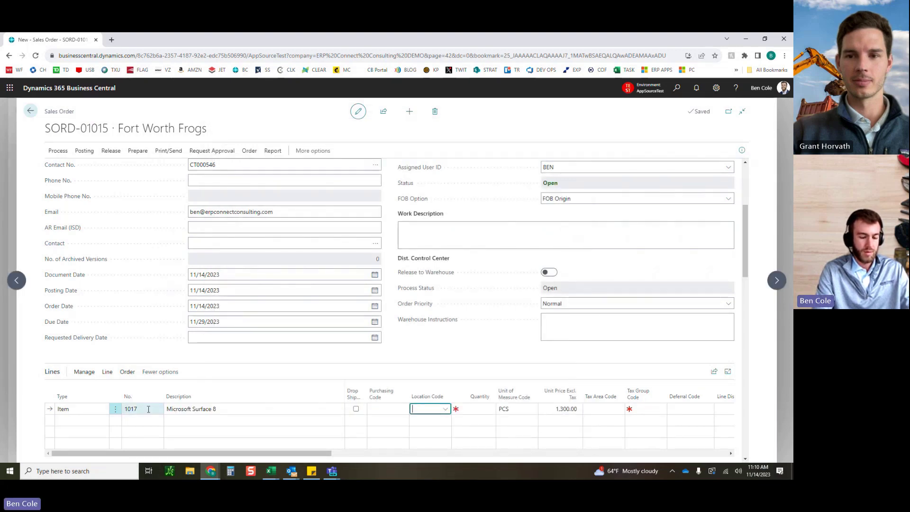
key(Tab)
text(1)
key(Tab)
key(Tab)
key(Tab)
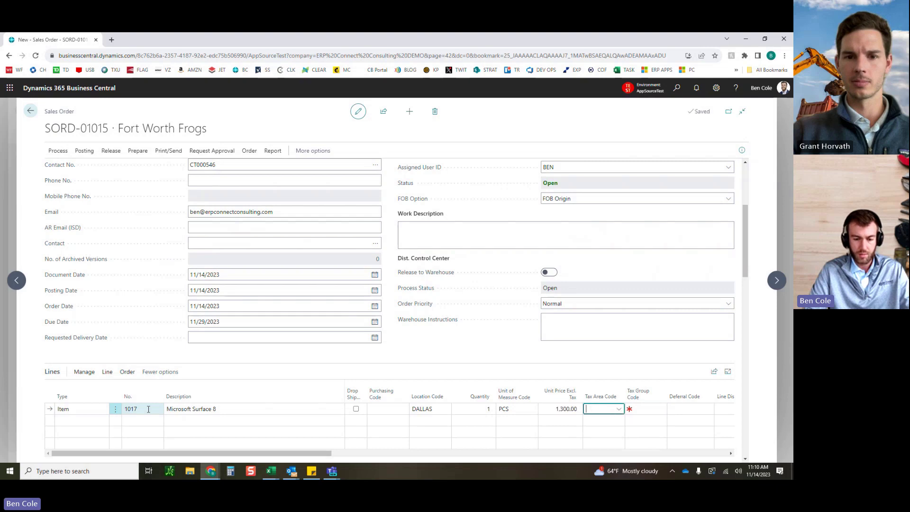
key(shift+Tab)
key(shift+Tab)
key(shift+Tab)
key(shift+Tab)
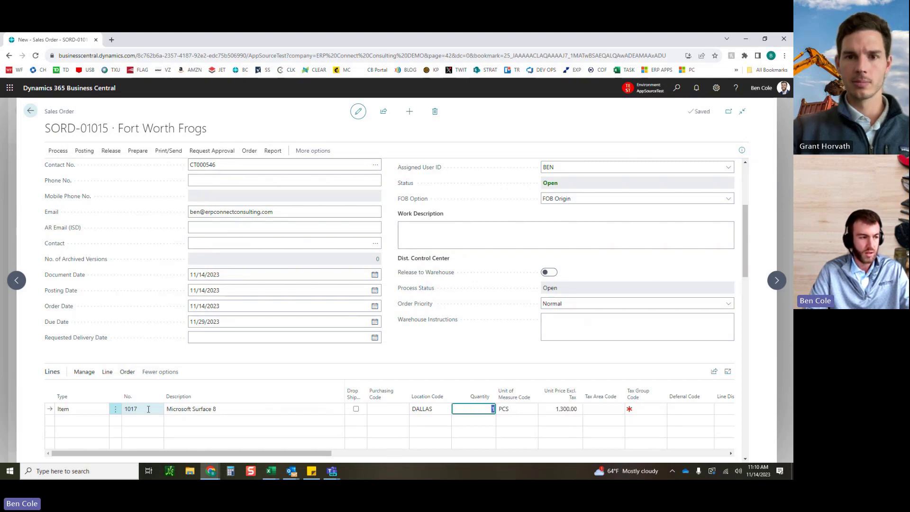
key(Tab)
key(Tab)
click(434, 349)
Step: Release sales order SORD-01015
scroll(437, 348, down, 1)
scroll(437, 348, up, 2)
click(111, 152)
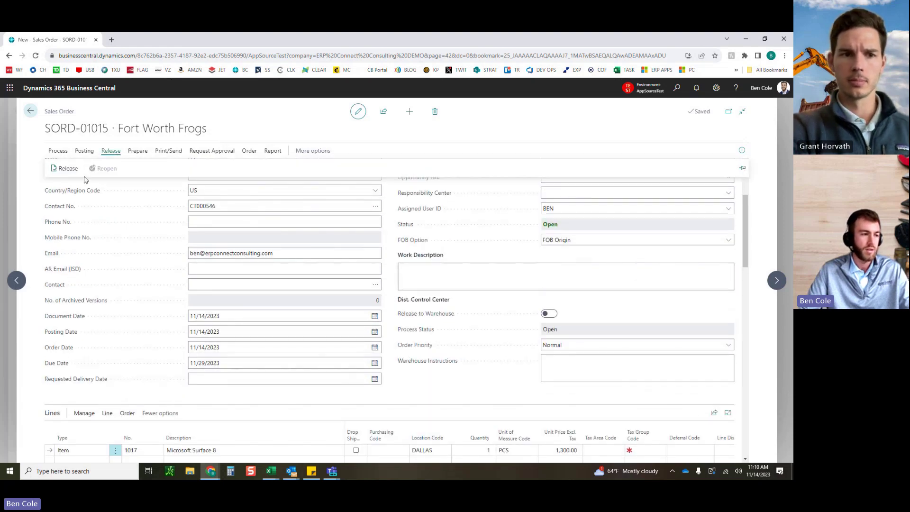
click(62, 173)
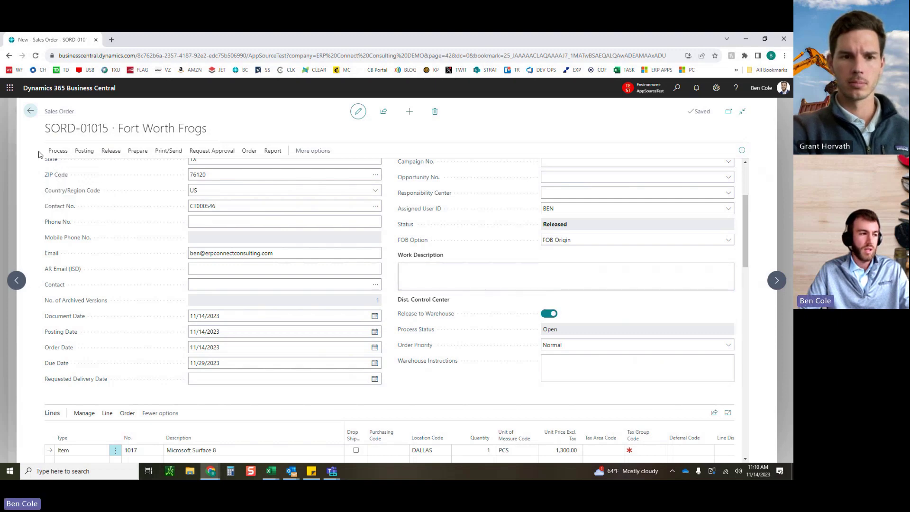
Step: Create and confirm dispatch 11 for SORD-01015 with Create/Edit Dispatch
click(53, 151)
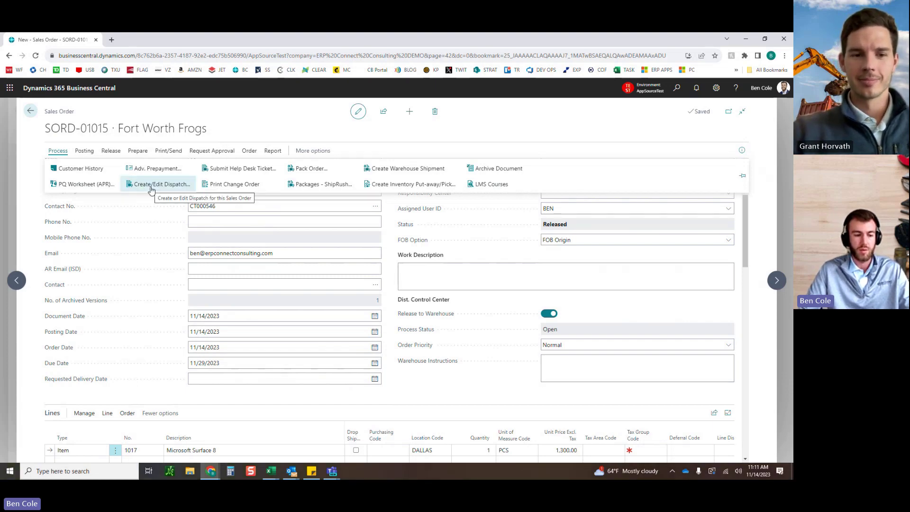
click(151, 190)
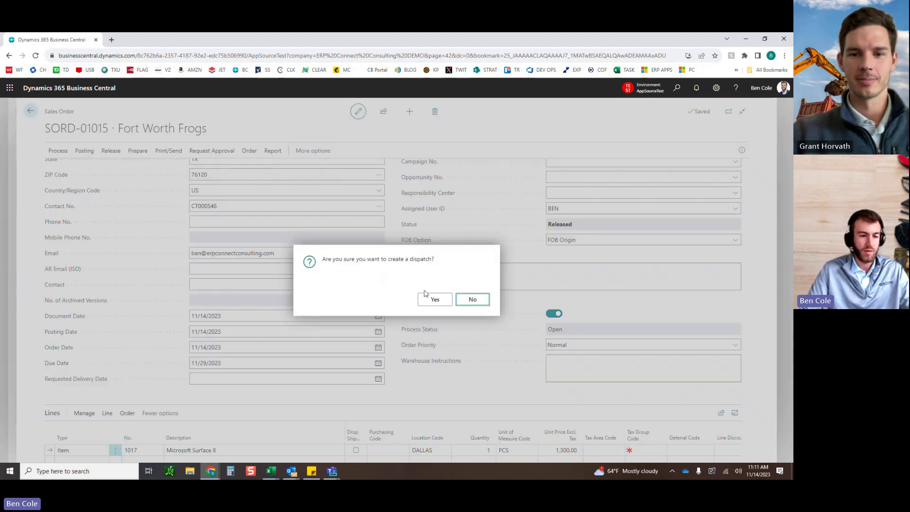
click(431, 301)
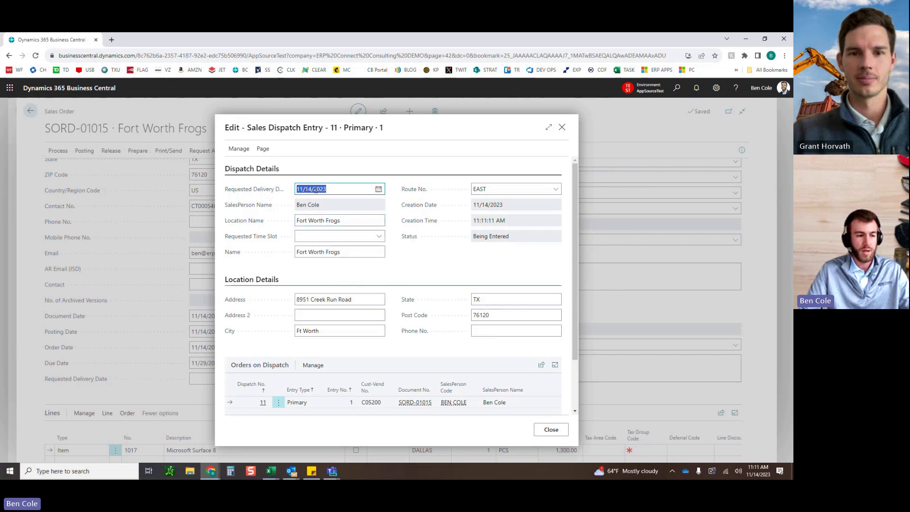
Step: Choose the AM requested time slot and check SORD-01015 under Orders on Dispatch
click(336, 236)
click(338, 270)
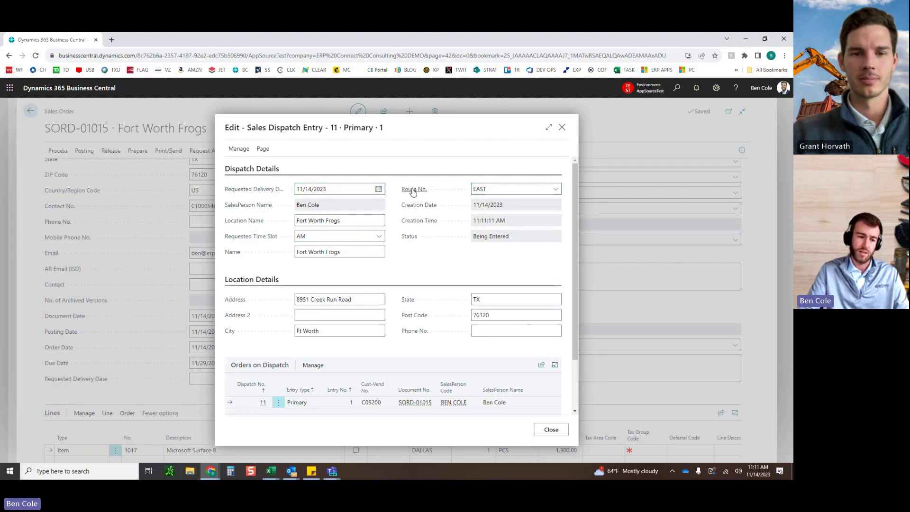
mouse_move(413, 191)
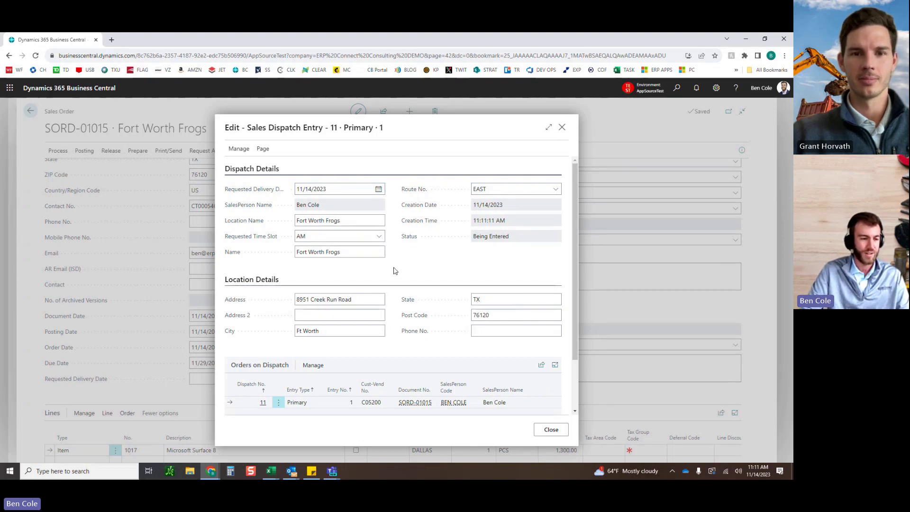
scroll(393, 271, down, 1)
scroll(396, 270, up, 1)
scroll(393, 284, down, 1)
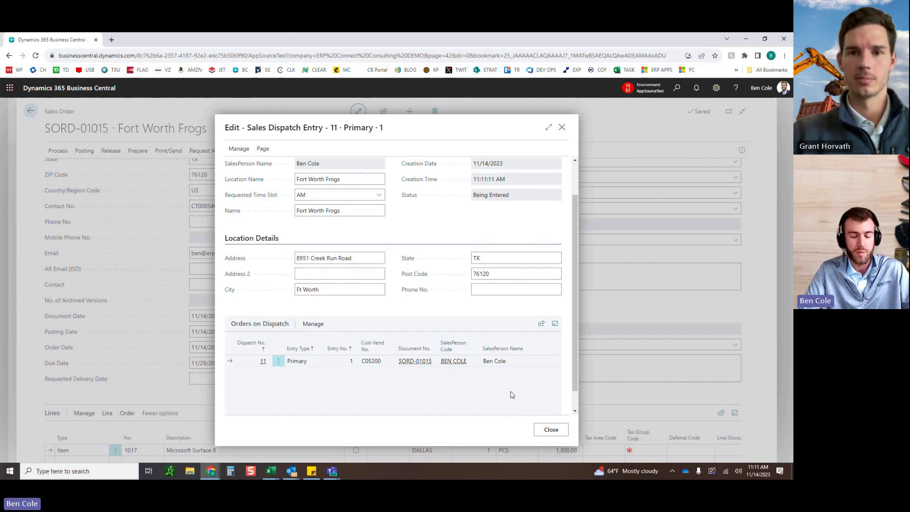
Step: Close the dispatch, confirm SORD-01015 reads Available for Delivery, and go back to Sales Orders
click(550, 429)
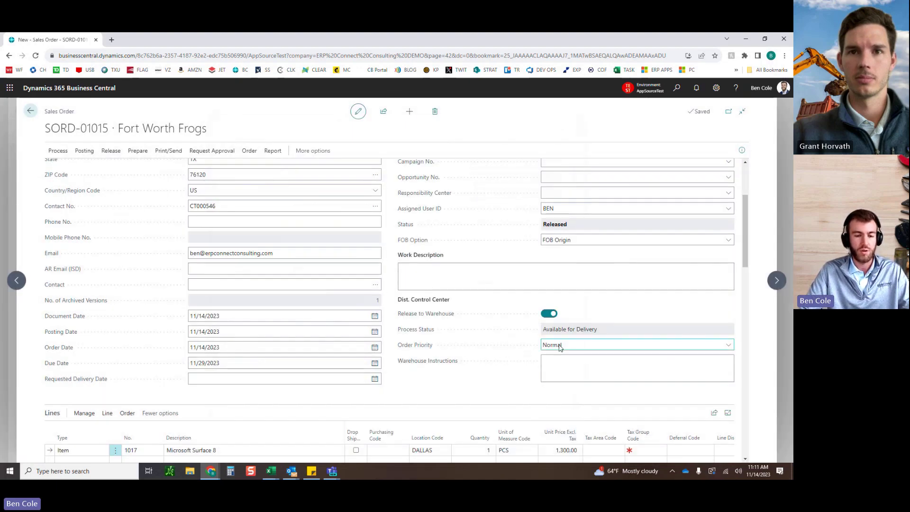
drag(544, 331, 596, 329)
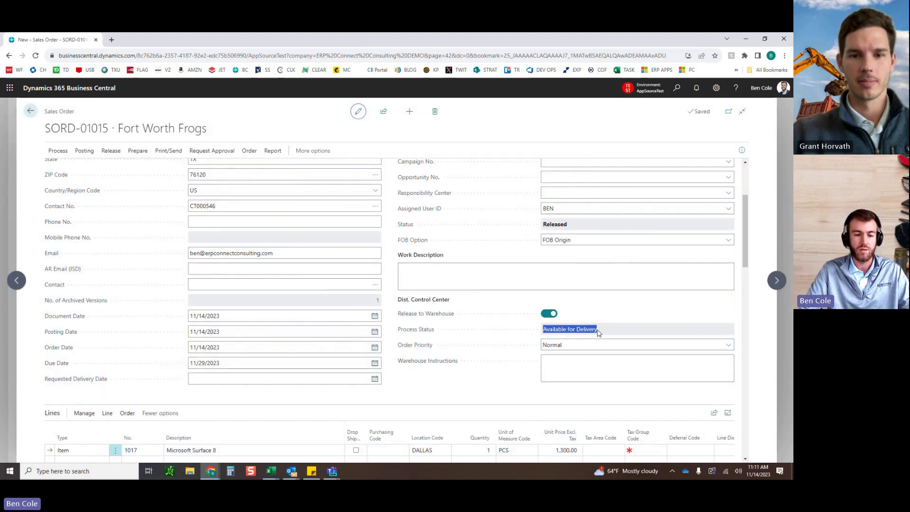
click(380, 322)
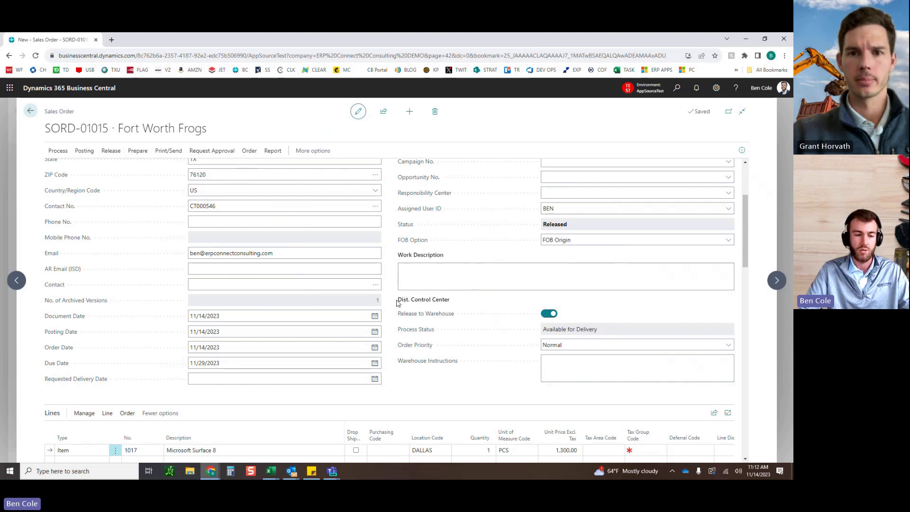
drag(399, 302, 452, 306)
click(459, 305)
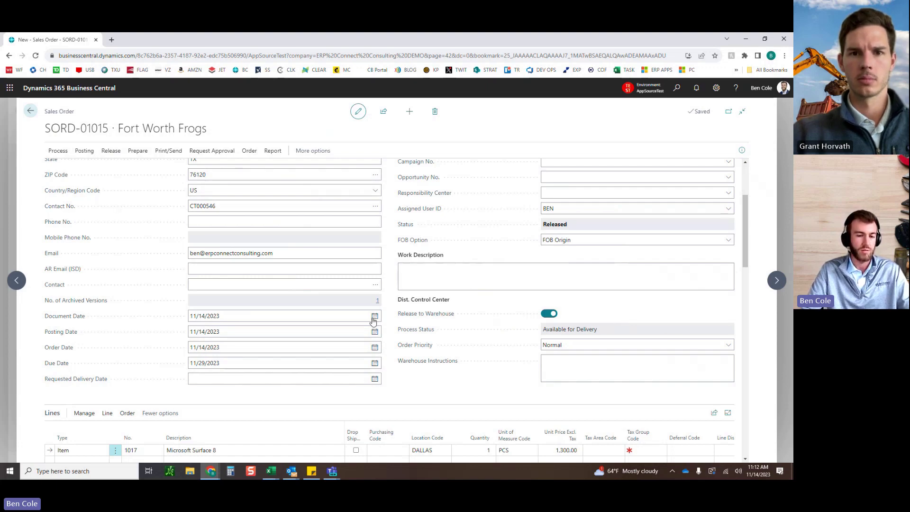
click(29, 111)
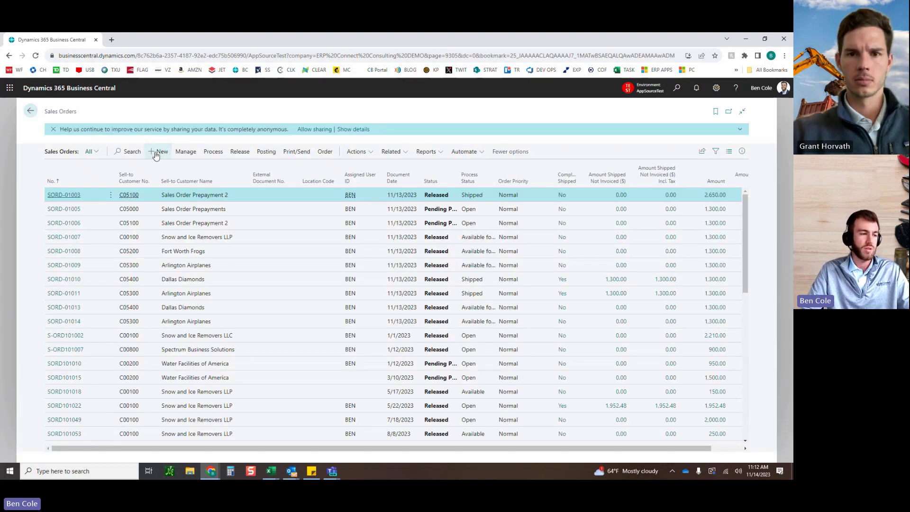
Step: Start a new sales order and search the customer lookup for 'arling'
click(157, 151)
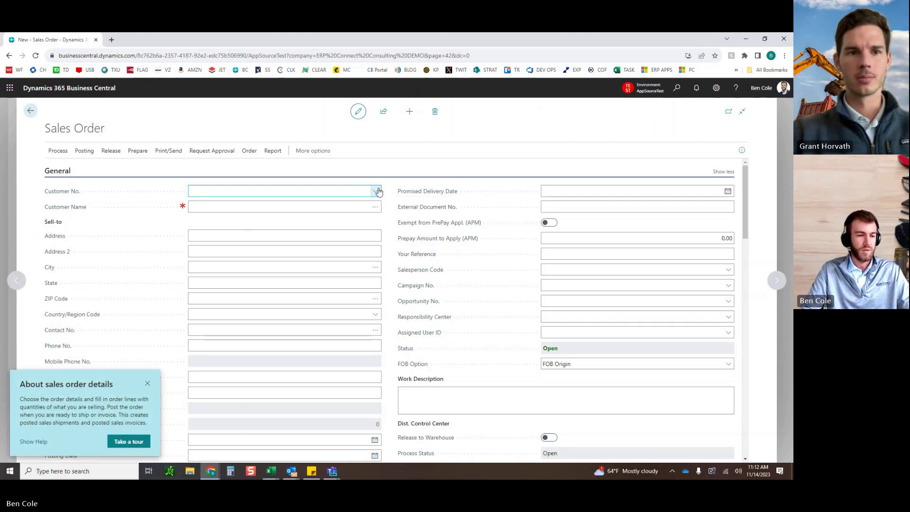
click(374, 191)
scroll(332, 243, down, 5)
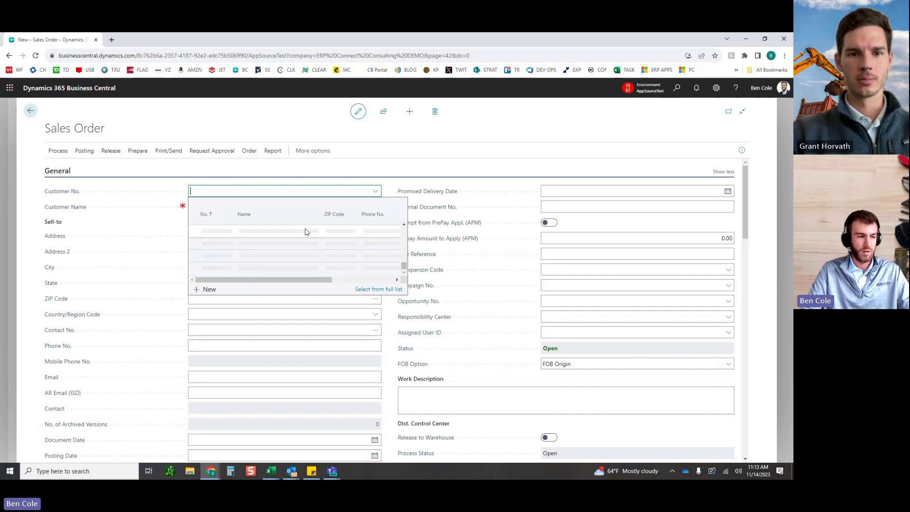
text(arling)
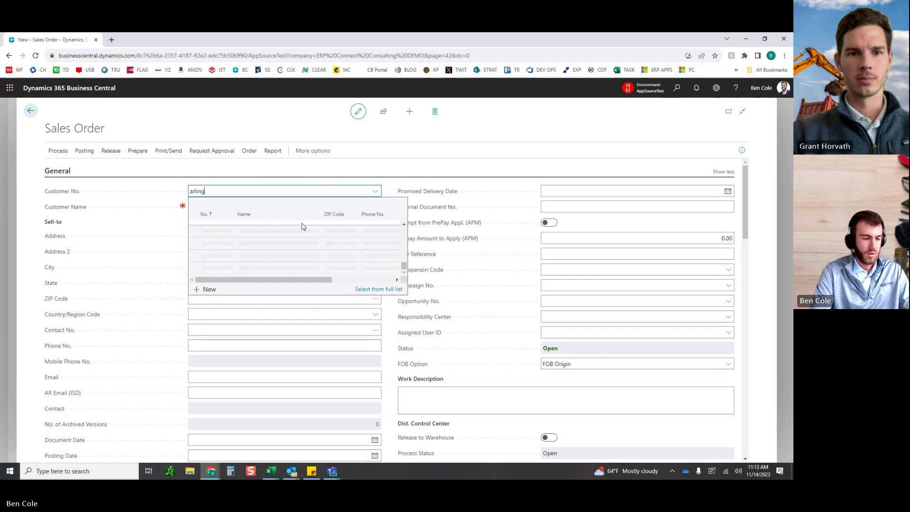
key(Down)
key(Down)
key(Down)
key(Down)
key(Down)
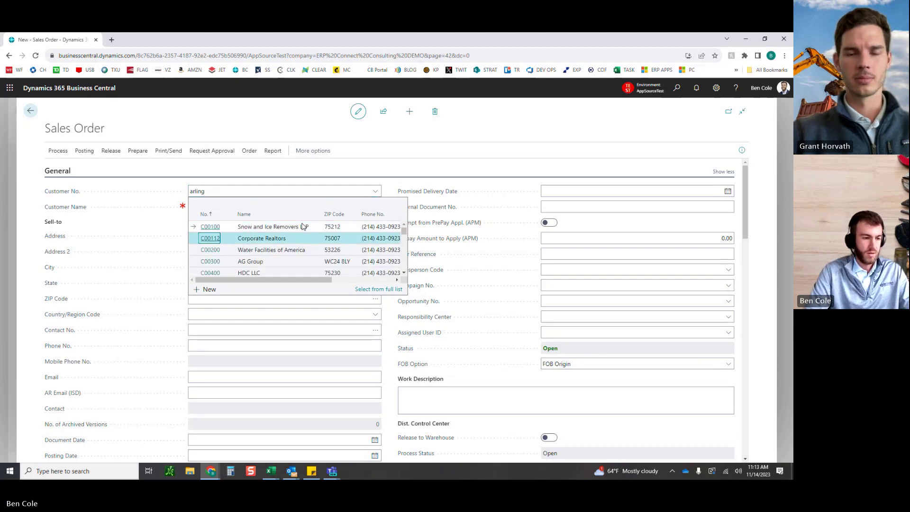
scroll(297, 244, down, 3)
scroll(298, 244, down, 5)
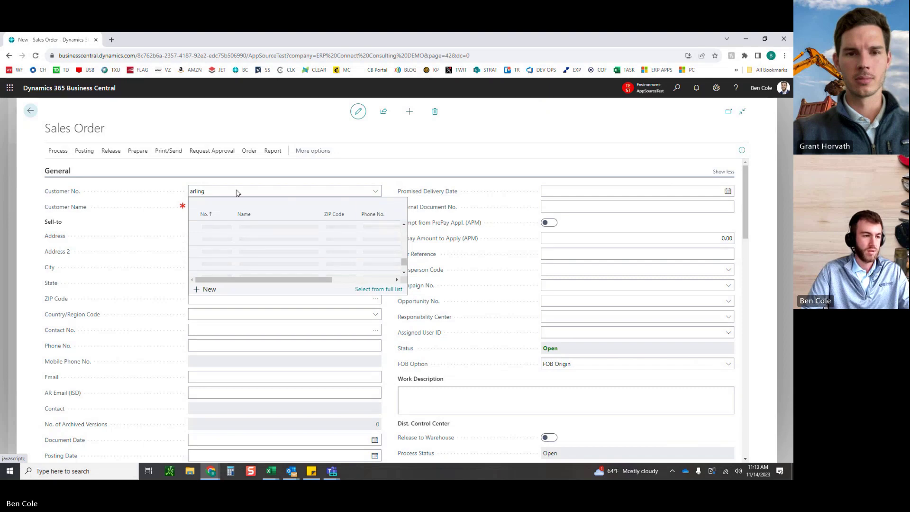
click(243, 191)
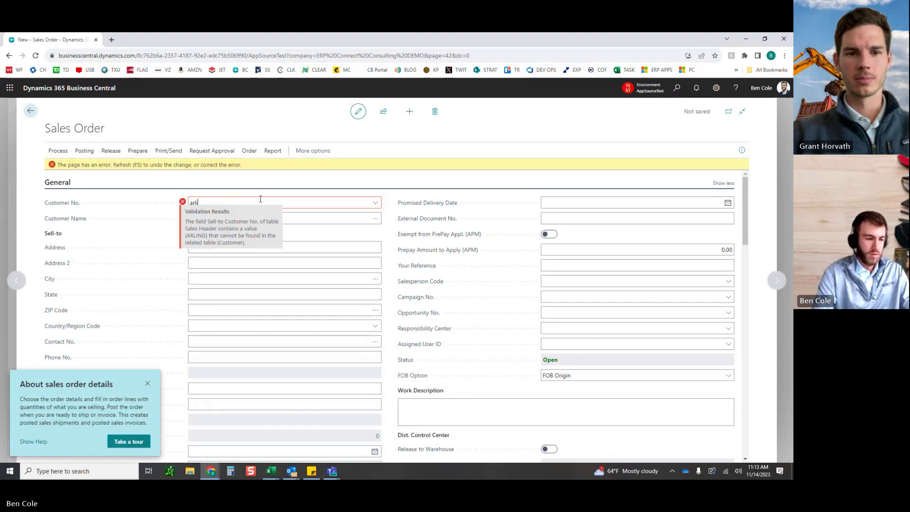
Step: Browse the customer list, clear the invalid ARLING number, and discard the unsaved order
click(260, 199)
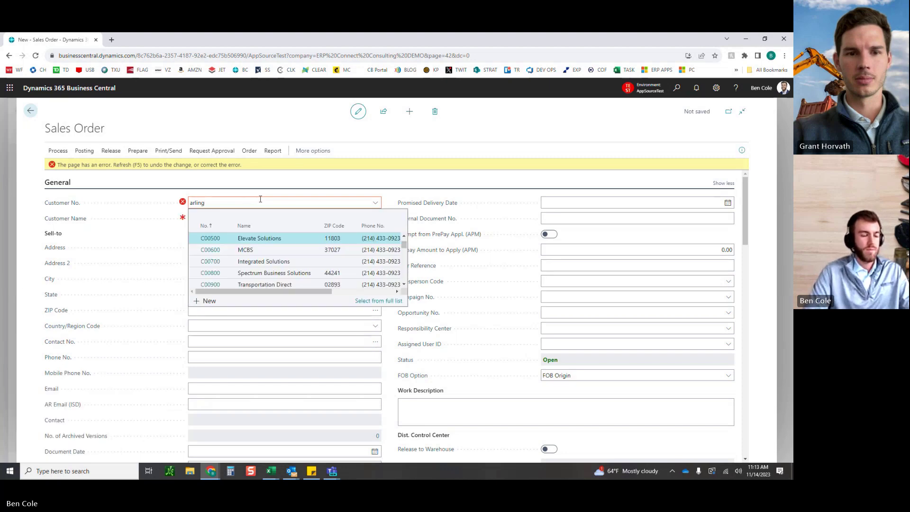
key(Down)
key(Down)
key(Down)
key(Down)
key(Down)
key(Down)
key(Down)
key(Down)
key(Down)
key(Down)
key(Down)
key(Down)
key(Down)
key(Down)
key(Down)
key(Down)
key(Down)
key(Down)
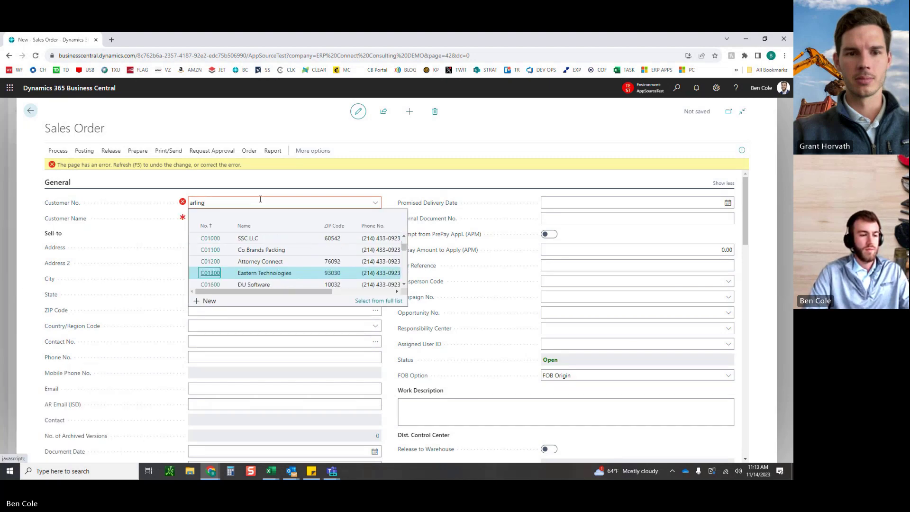
key(Down)
key(Down)
key(Down)
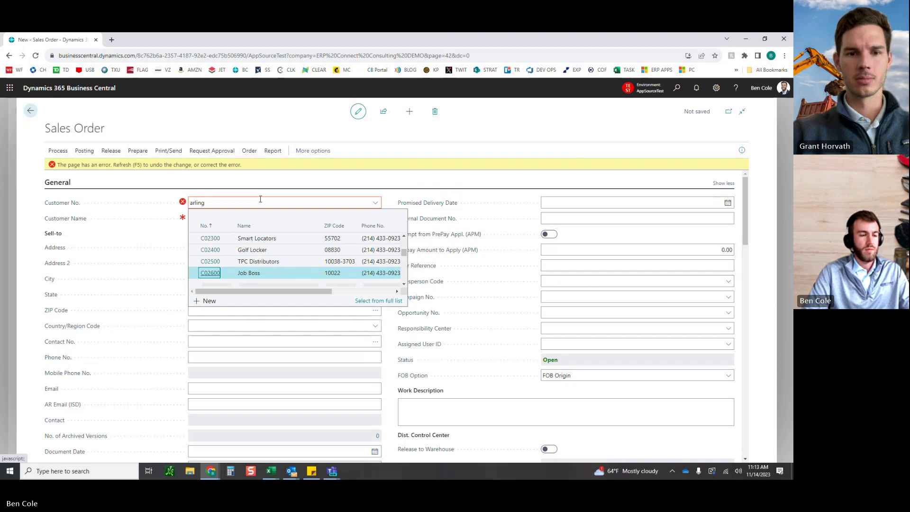
click(120, 167)
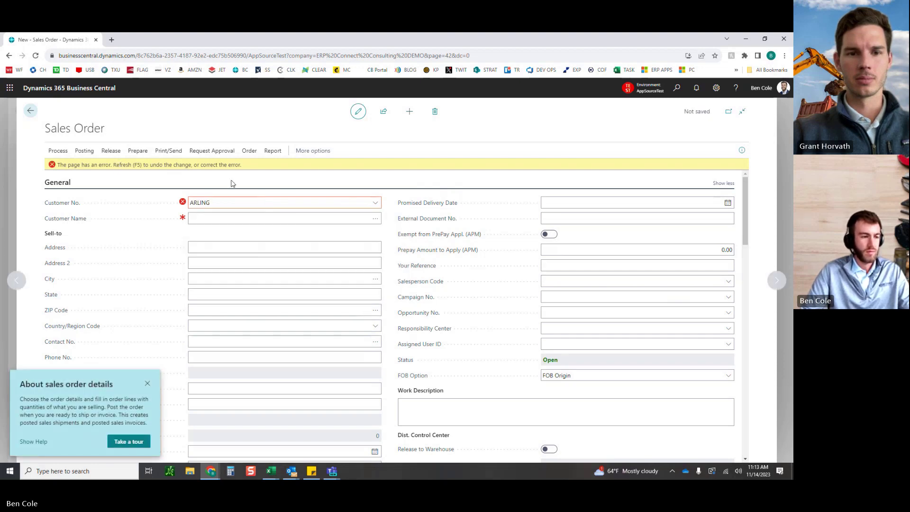
click(254, 202)
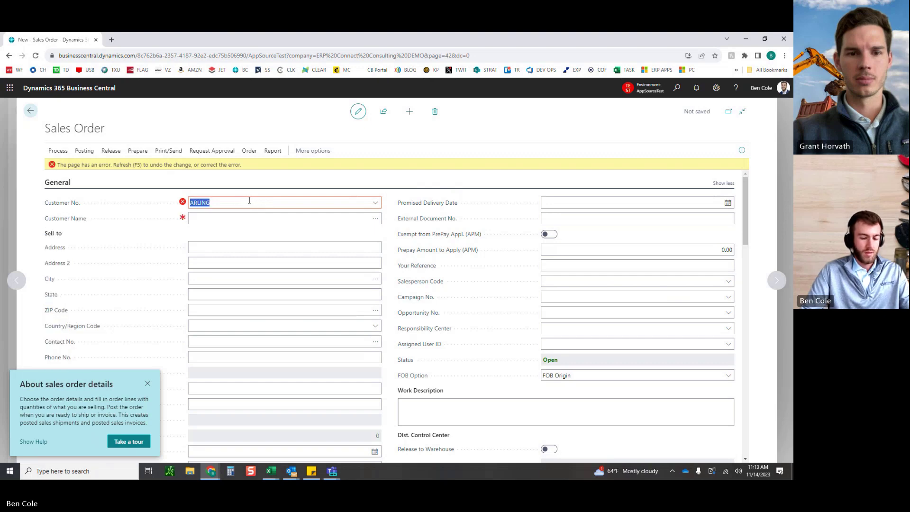
key(BackSpace)
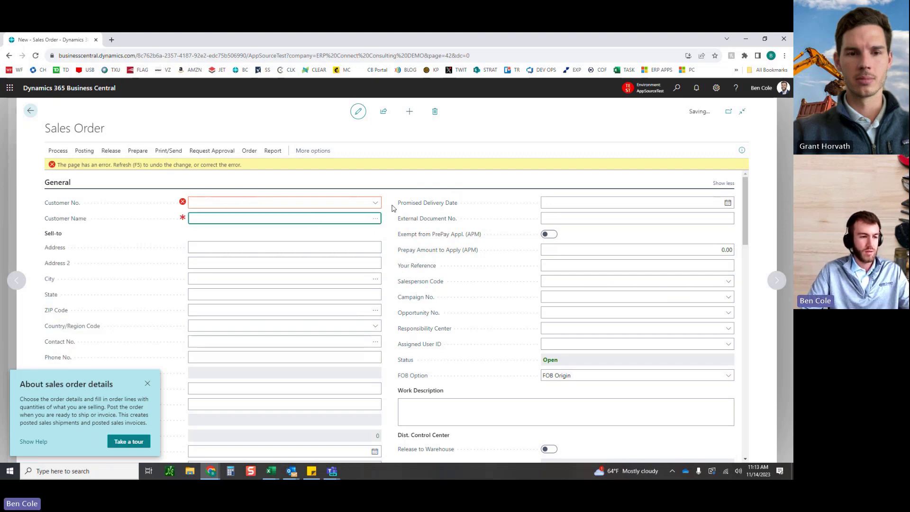
click(31, 112)
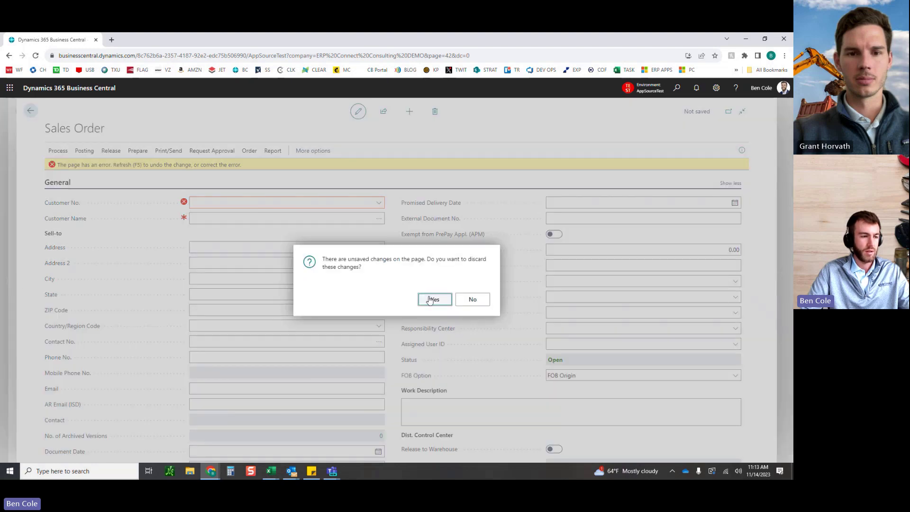
click(432, 300)
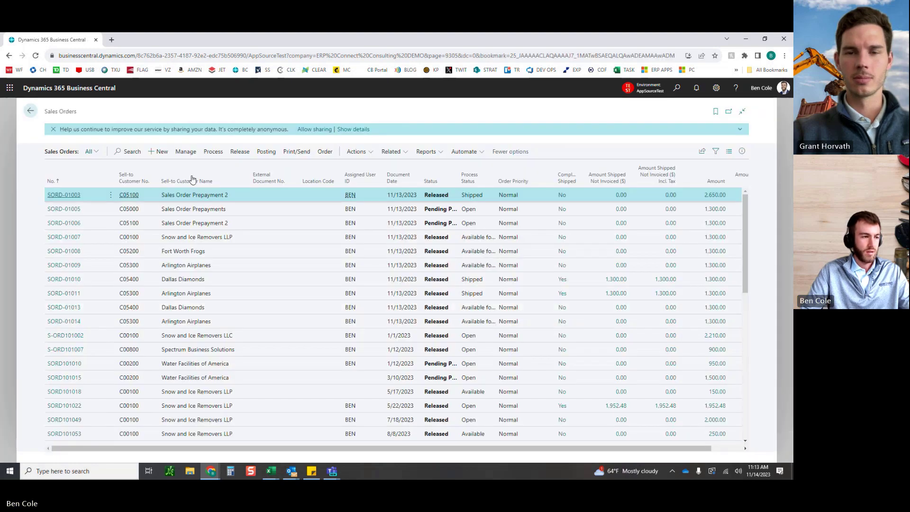
Step: Start another new sales order and try entering ARLINGTON as the customer number
click(153, 151)
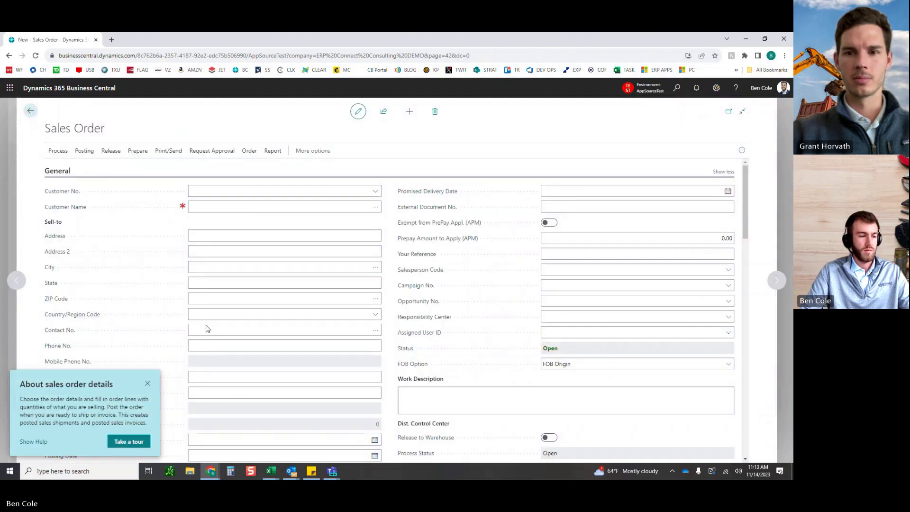
click(148, 384)
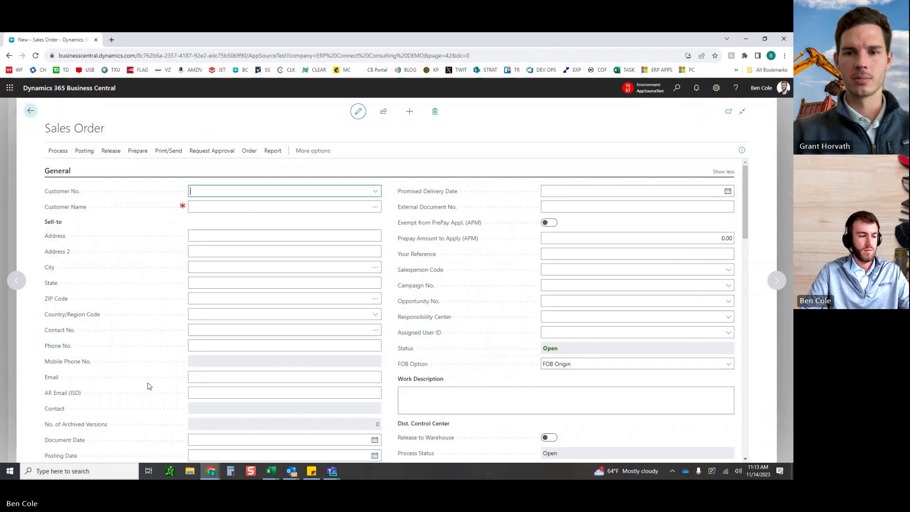
click(376, 191)
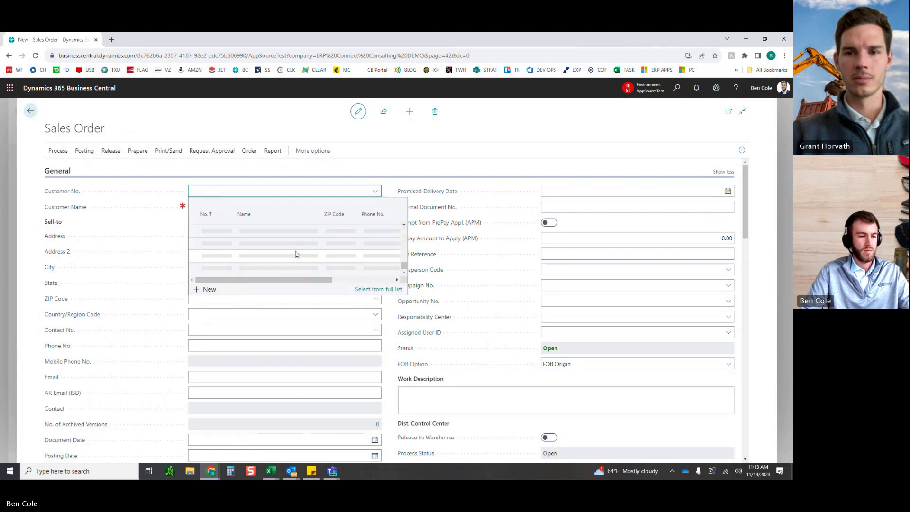
click(366, 290)
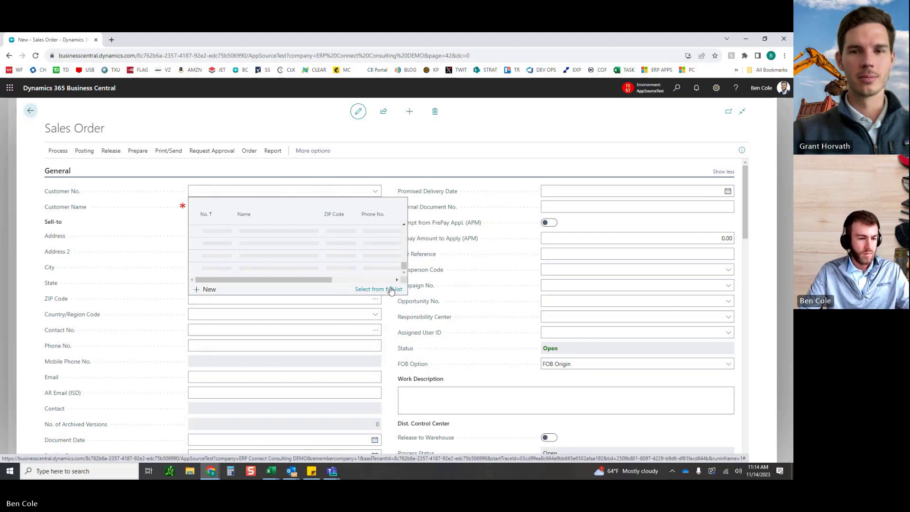
click(396, 316)
click(293, 192)
text(aling)
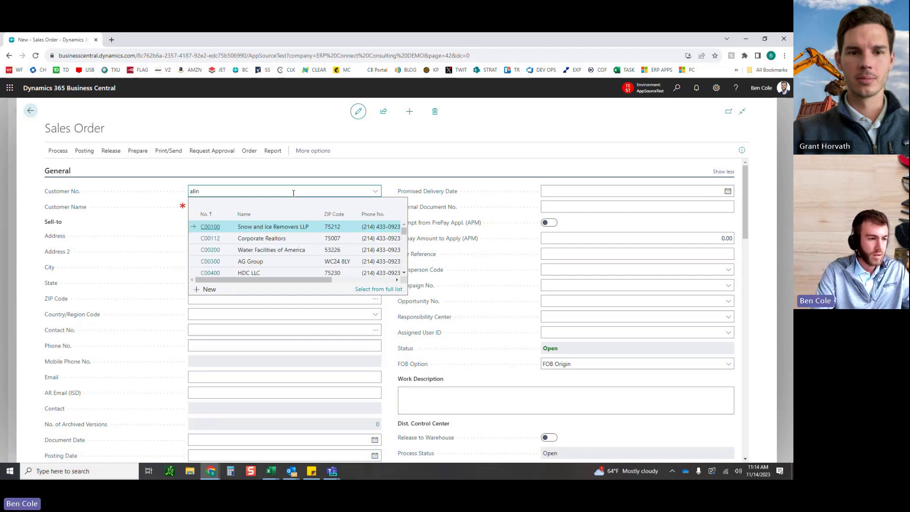
key(BackSpace)
text(ar)
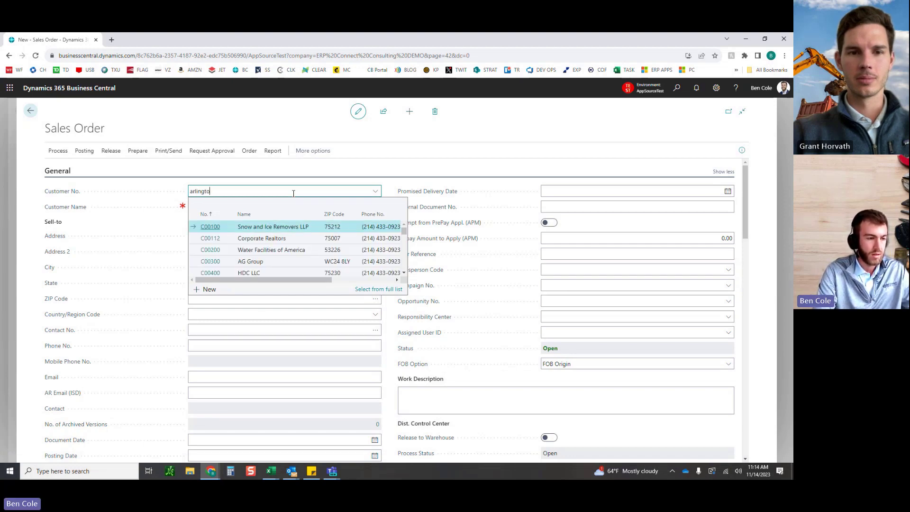
key(BackSpace)
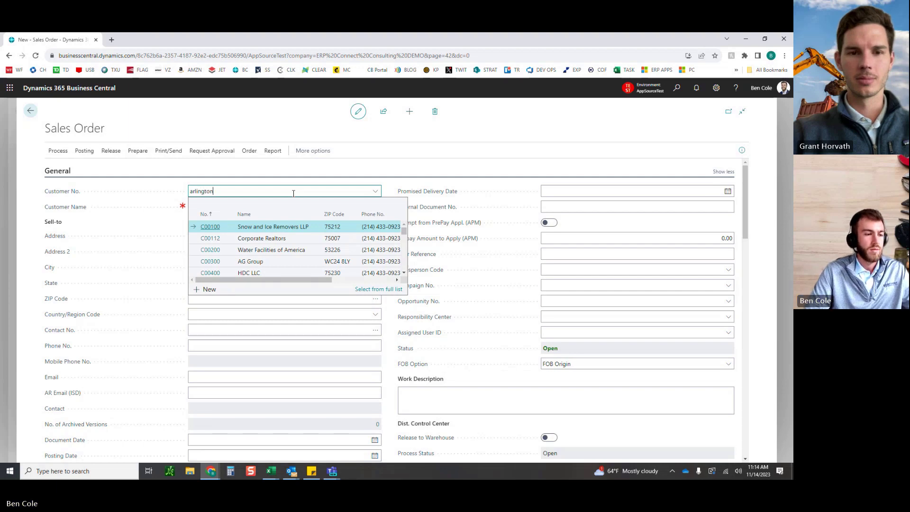
key(Down)
key(Down)
key(Down)
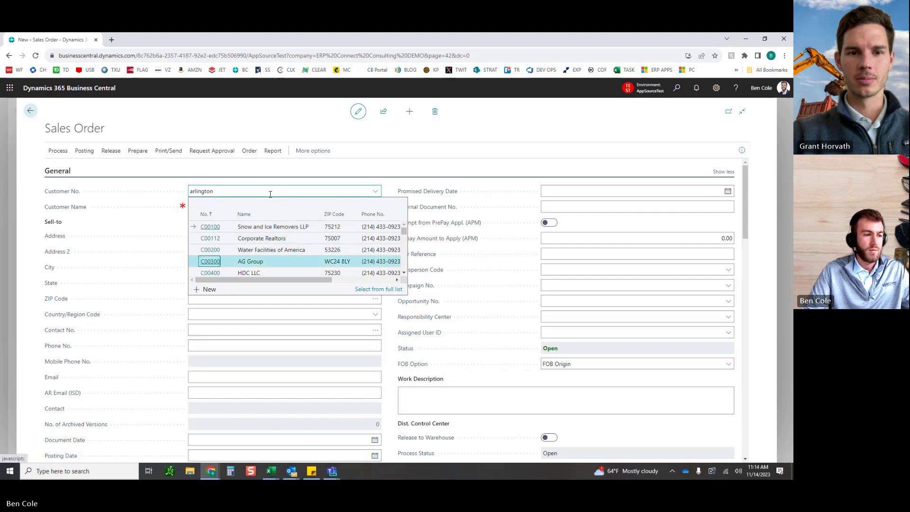
key(Tab)
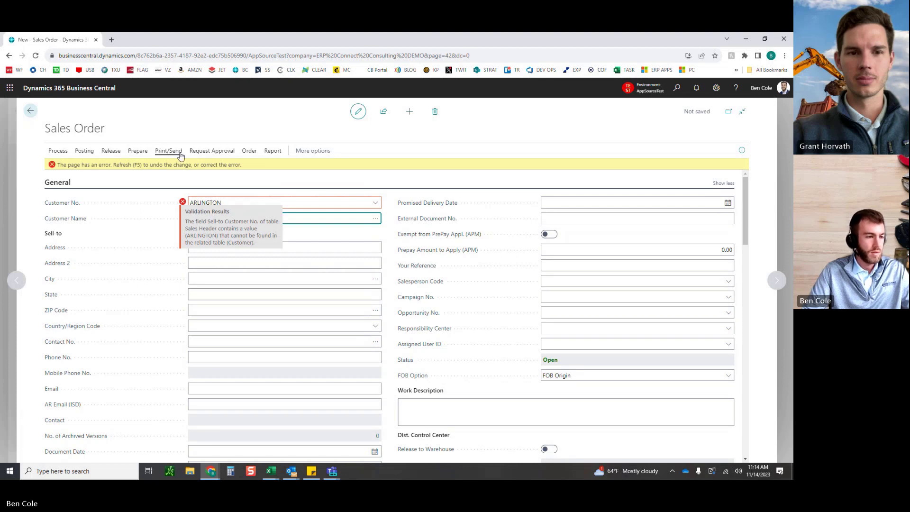
Step: Reload the page to abandon the failed order, leaving SORD-01003 open
click(36, 56)
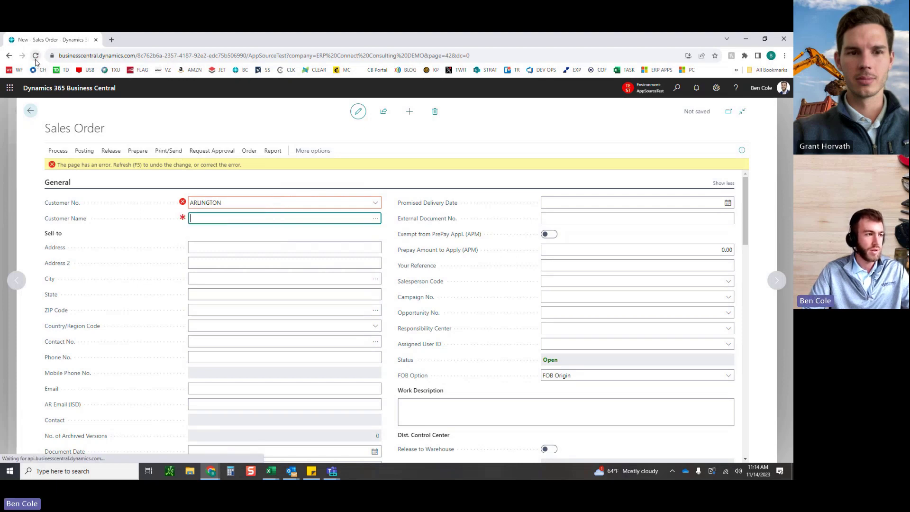
click(432, 101)
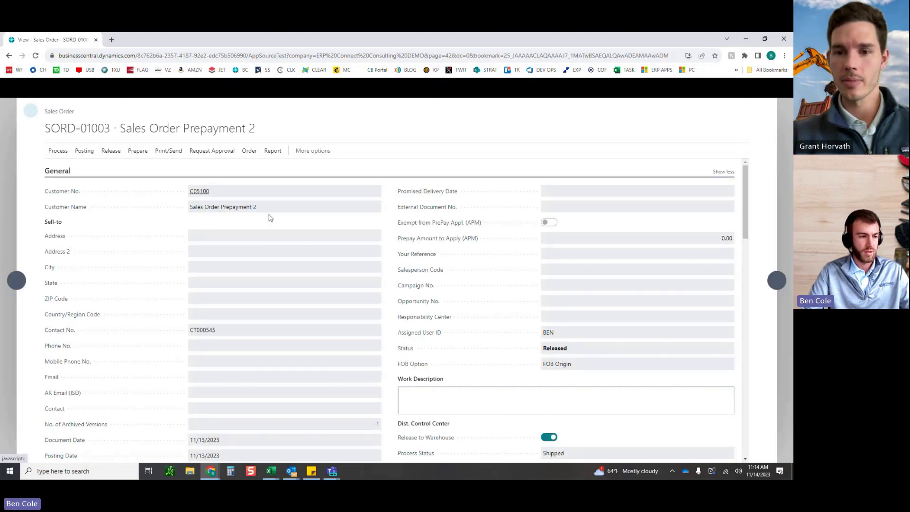
click(32, 111)
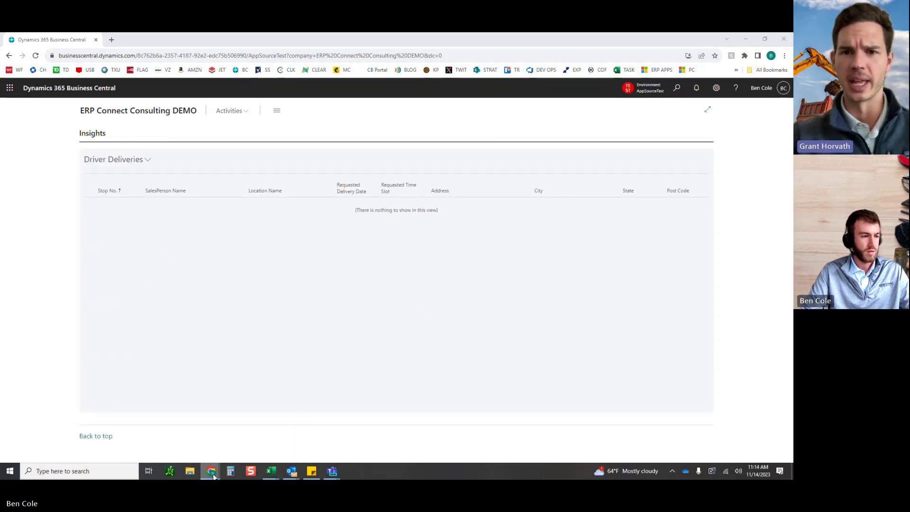
Step: Open Sales Orders via a 'sales order' search, sort by No. ascending, and dismiss the reminder
click(676, 87)
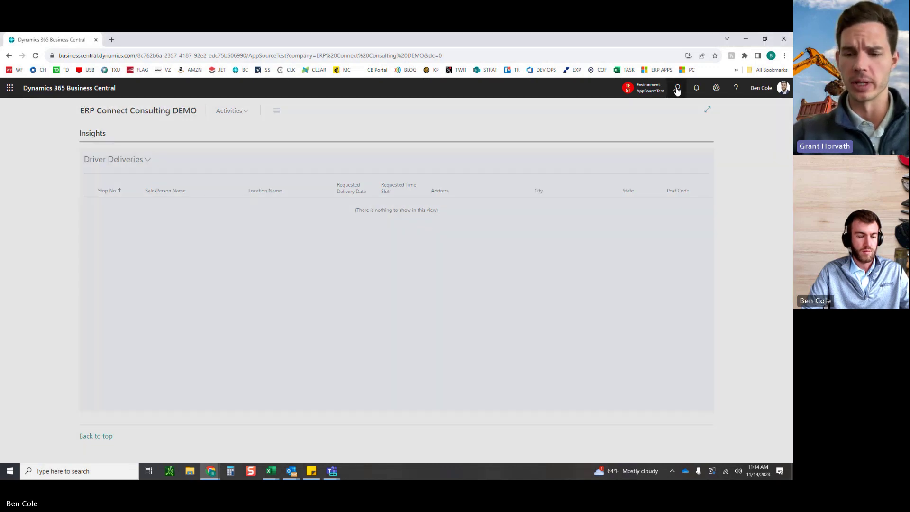
text(sales order)
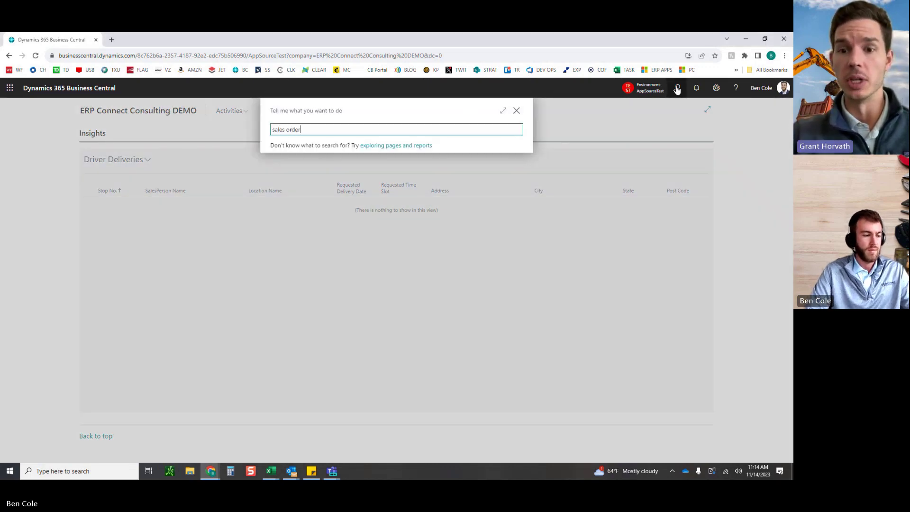
key(Down)
key(Down)
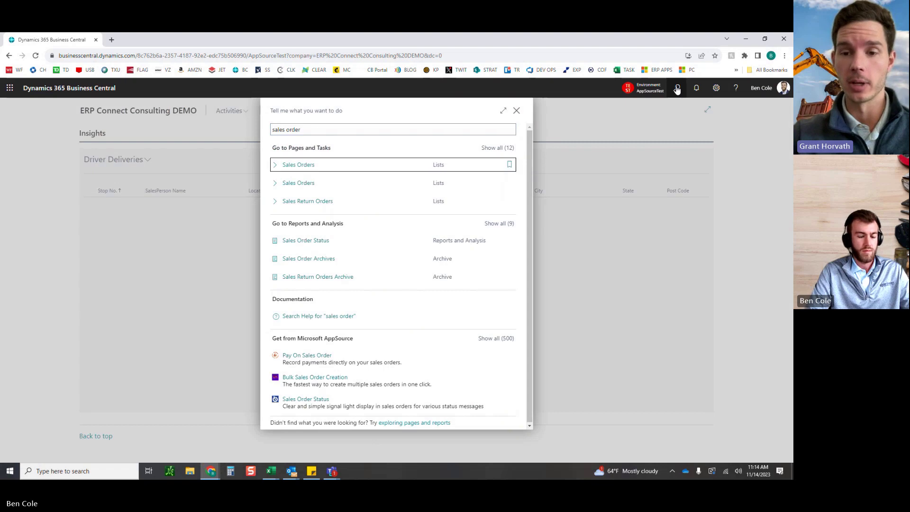
key(Return)
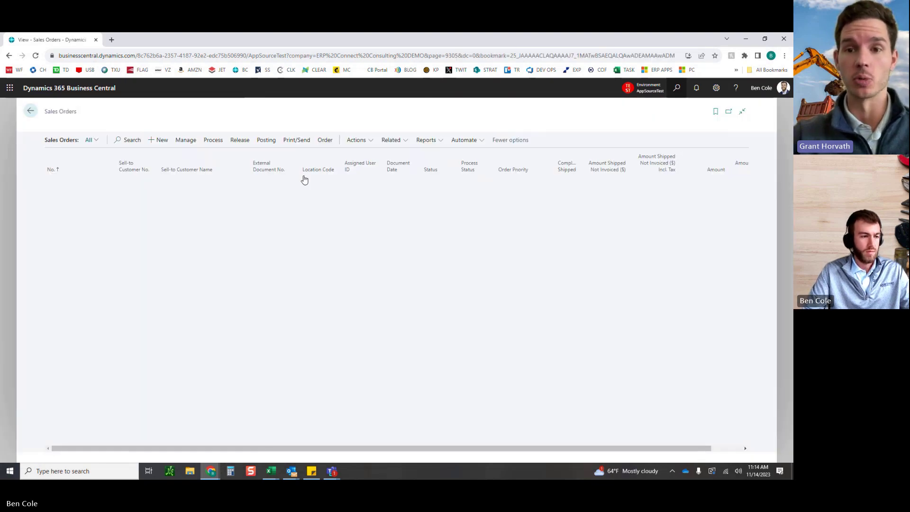
scroll(222, 326, down, 8)
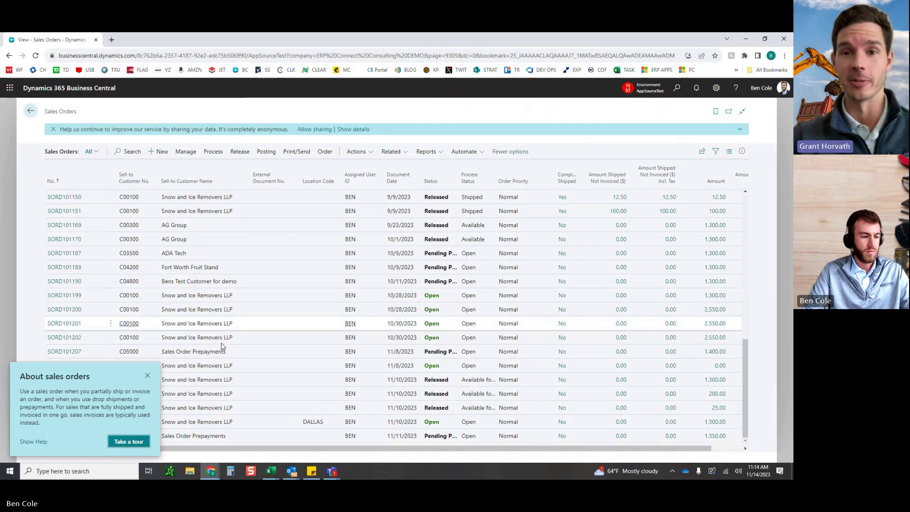
click(147, 375)
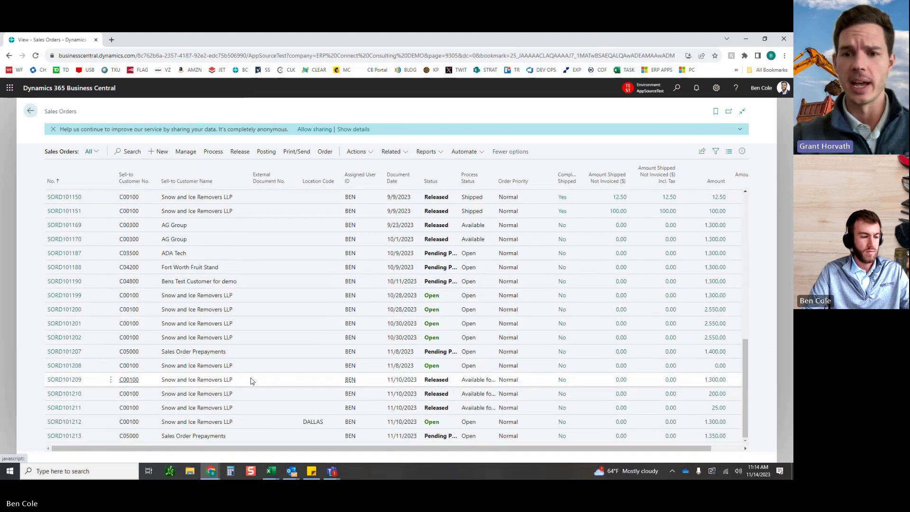
click(53, 183)
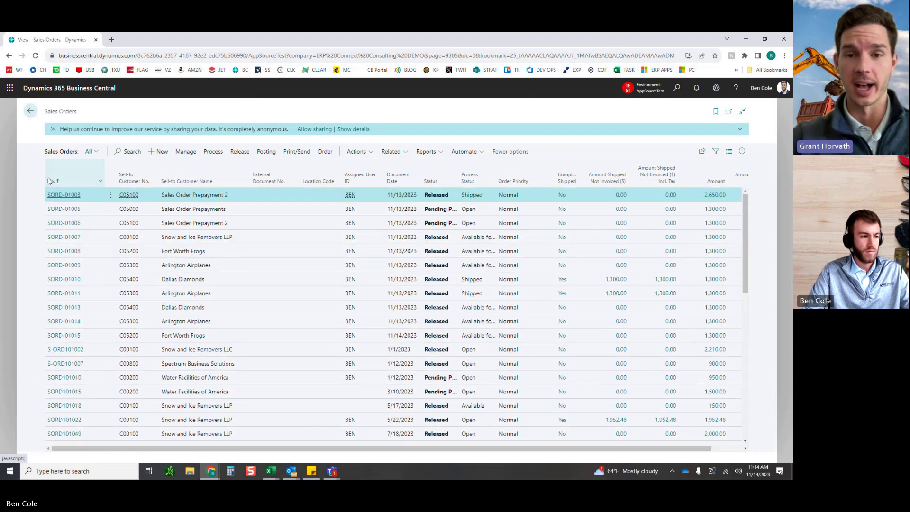
click(49, 181)
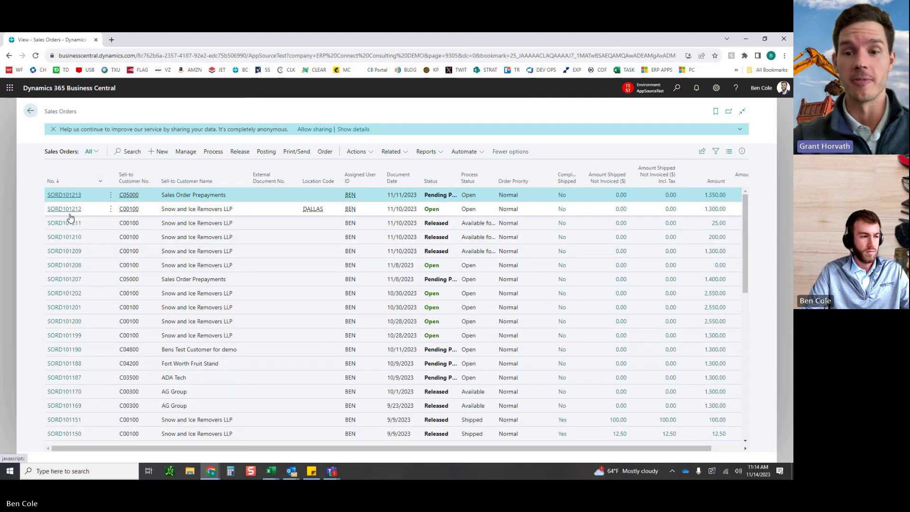
click(49, 181)
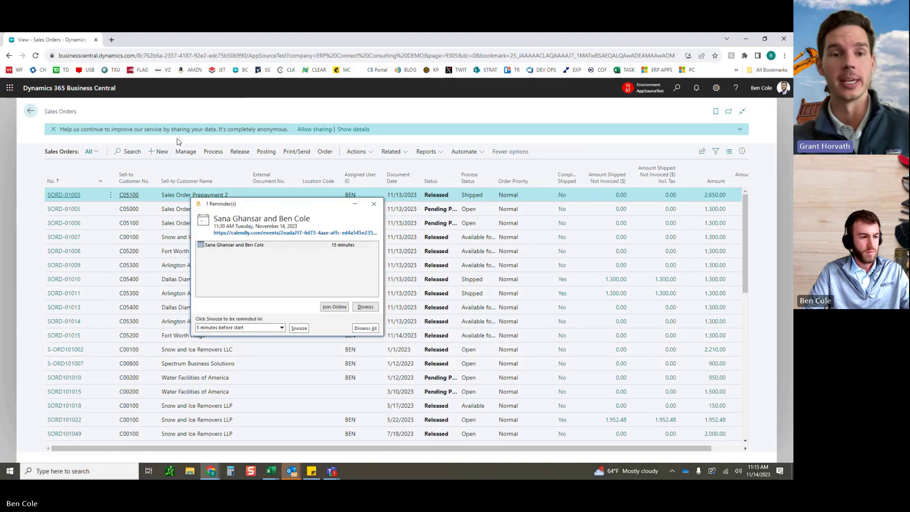
click(363, 306)
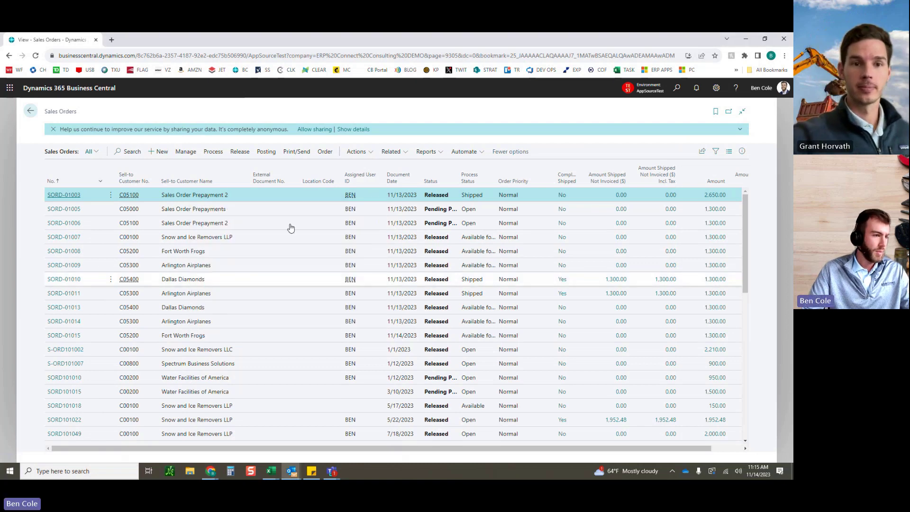
Step: Create new sales order SORD-01016 with customer Arlington Airplanes (C05300), found by searching 'arlin'
click(164, 152)
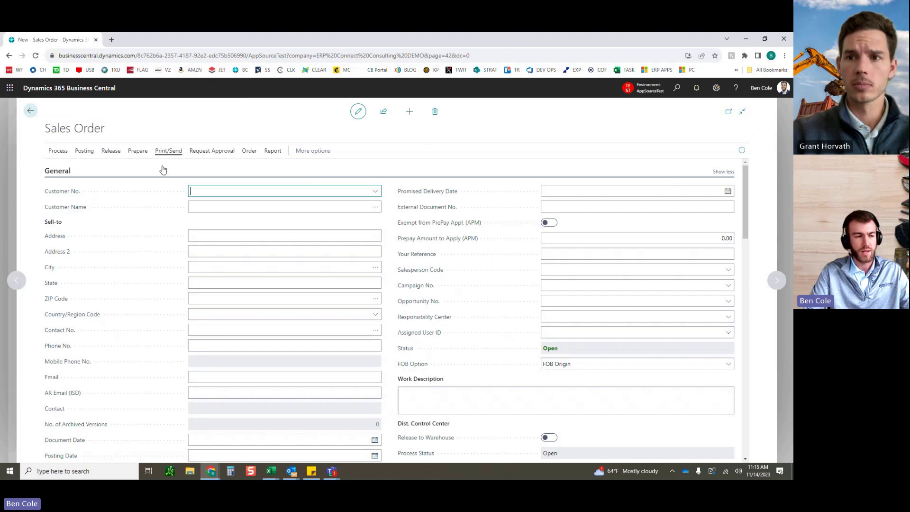
click(217, 192)
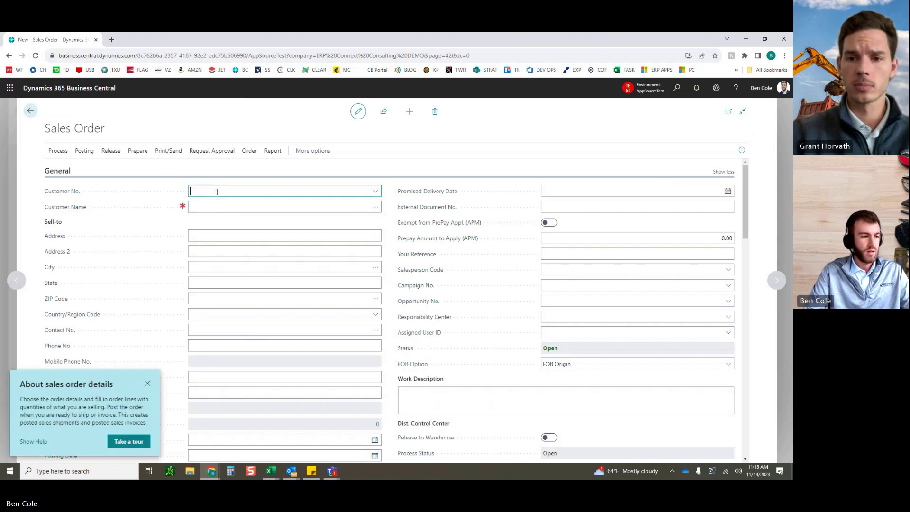
text(a)
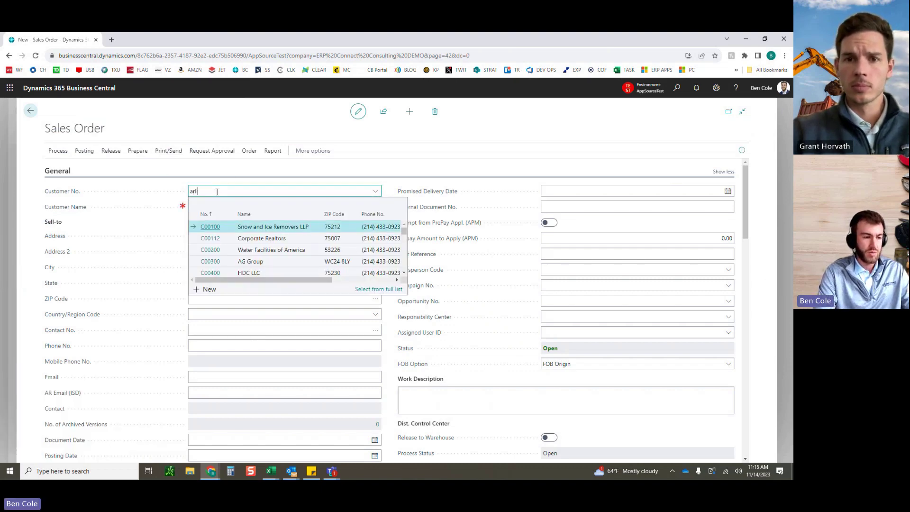
text(rlin)
key(BackSpace)
key(BackSpace)
key(BackSpace)
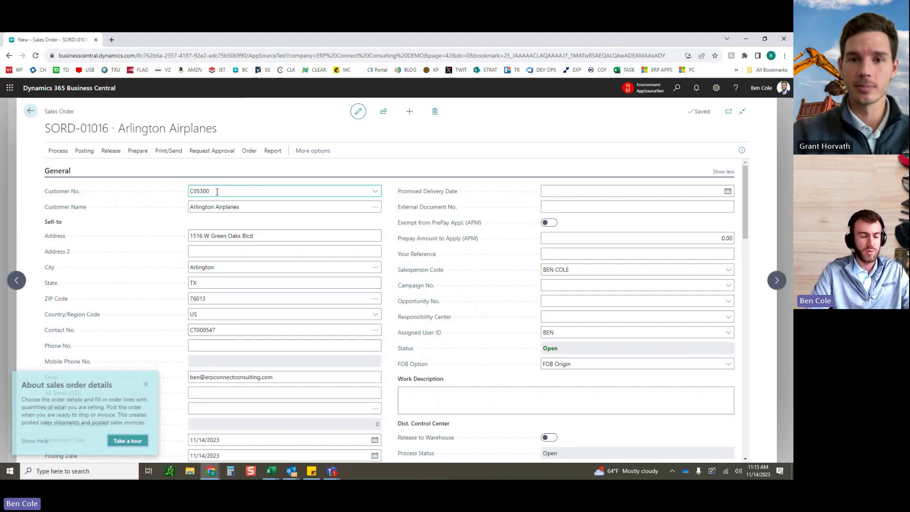
click(364, 280)
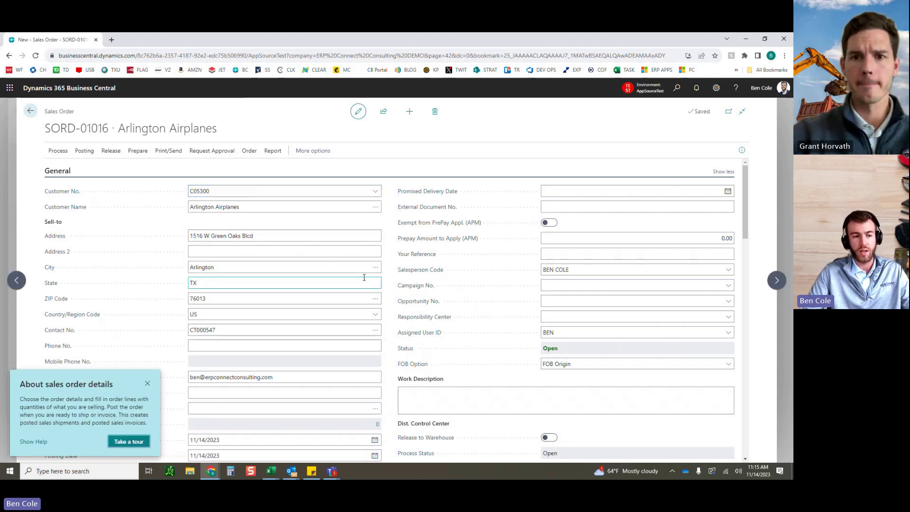
click(147, 383)
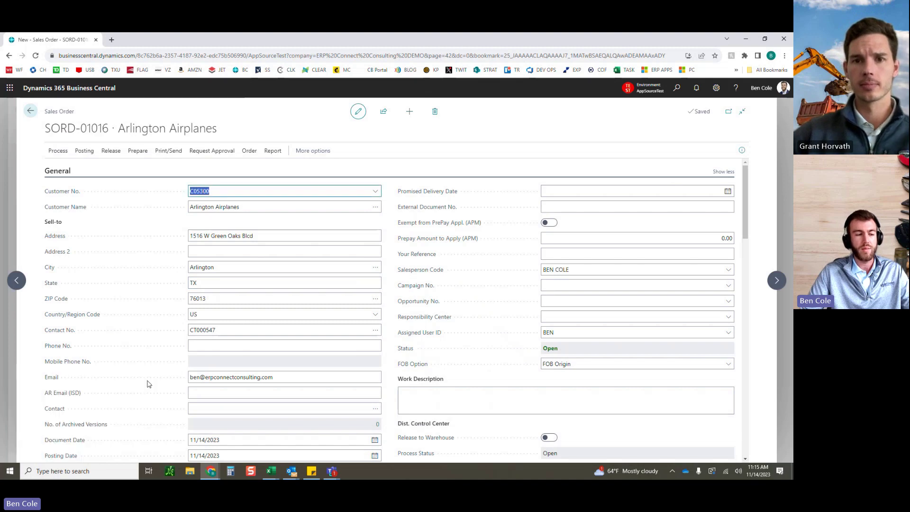
click(391, 273)
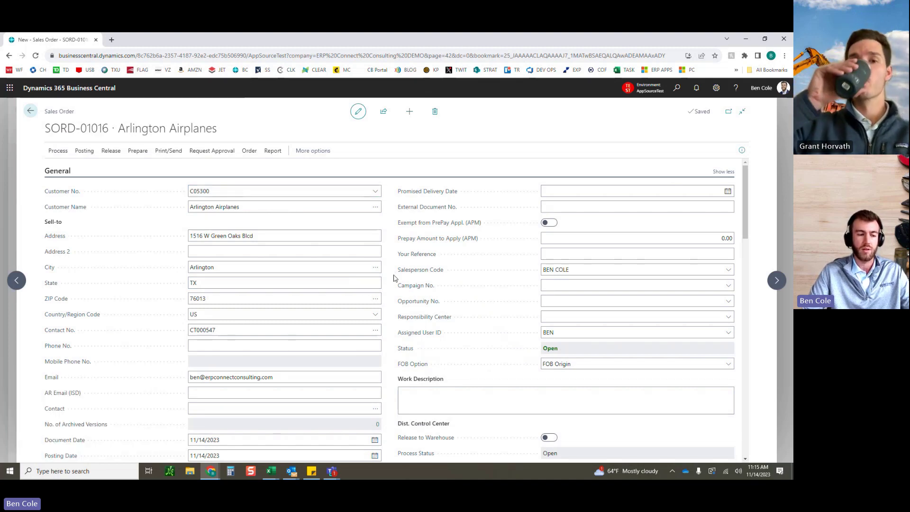
scroll(394, 278, down, 3)
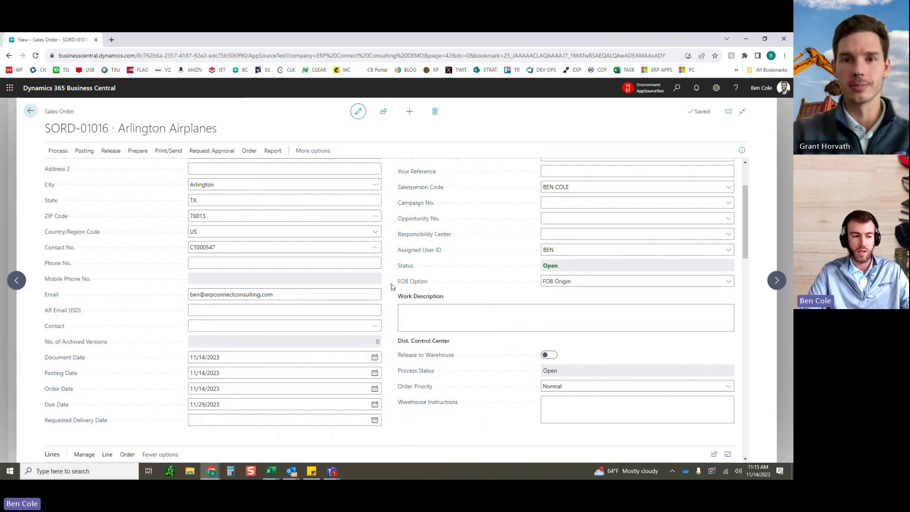
scroll(392, 286, up, 2)
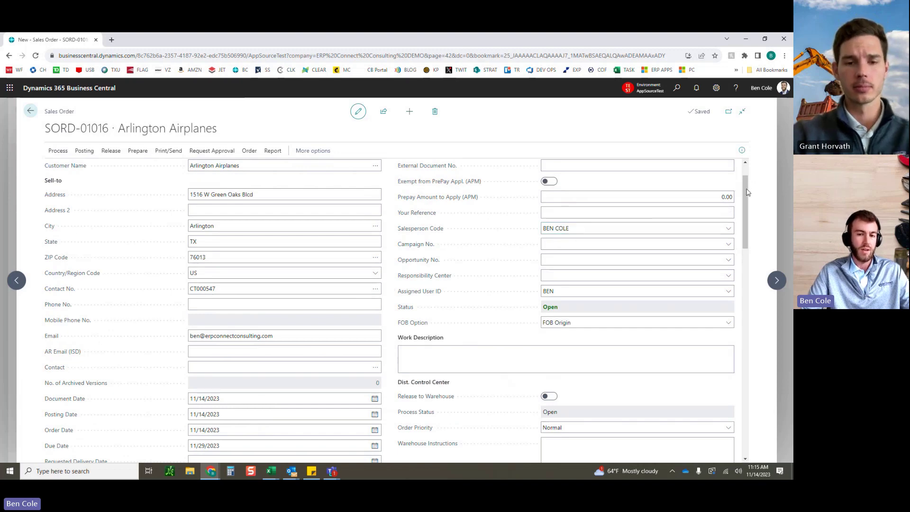
scroll(746, 192, up, 2)
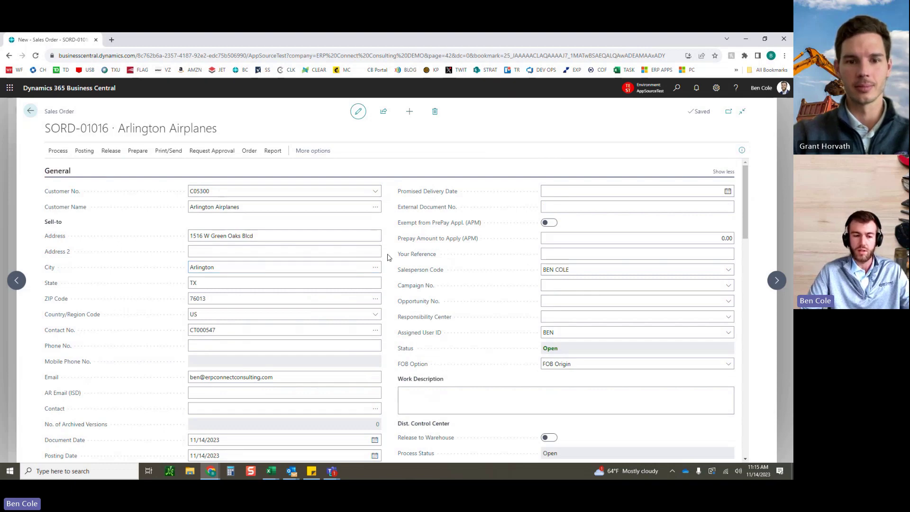
scroll(387, 257, down, 3)
Step: Add an order line for item 1017 (Microsoft Surface 8), location DALLAS, quantity 1
click(144, 409)
text(1017)
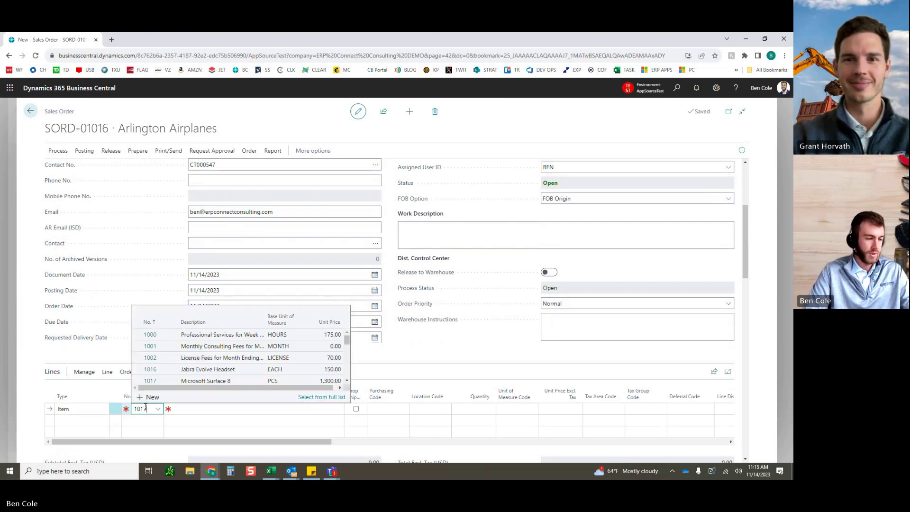
key(Tab)
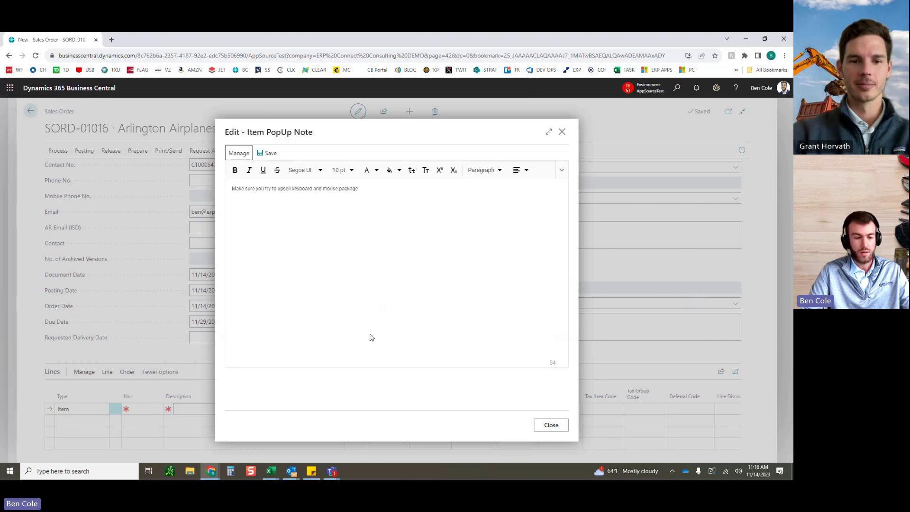
click(543, 426)
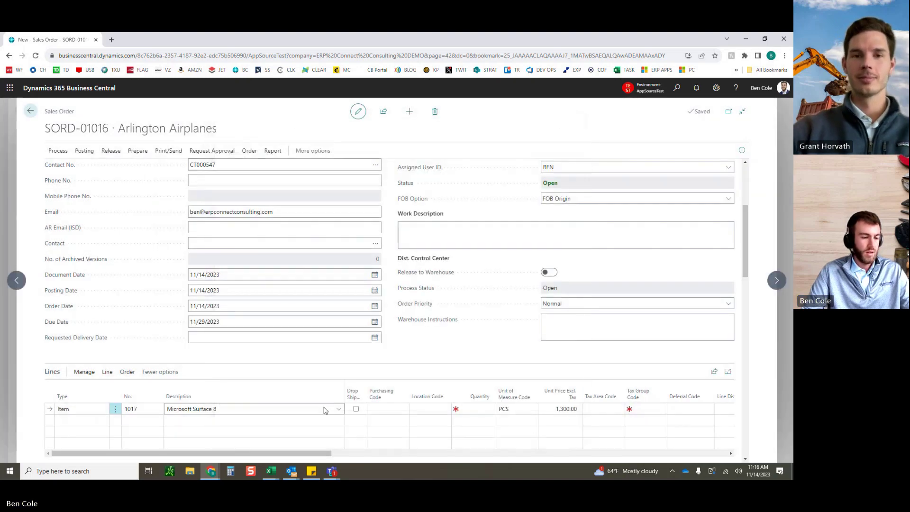
click(428, 407)
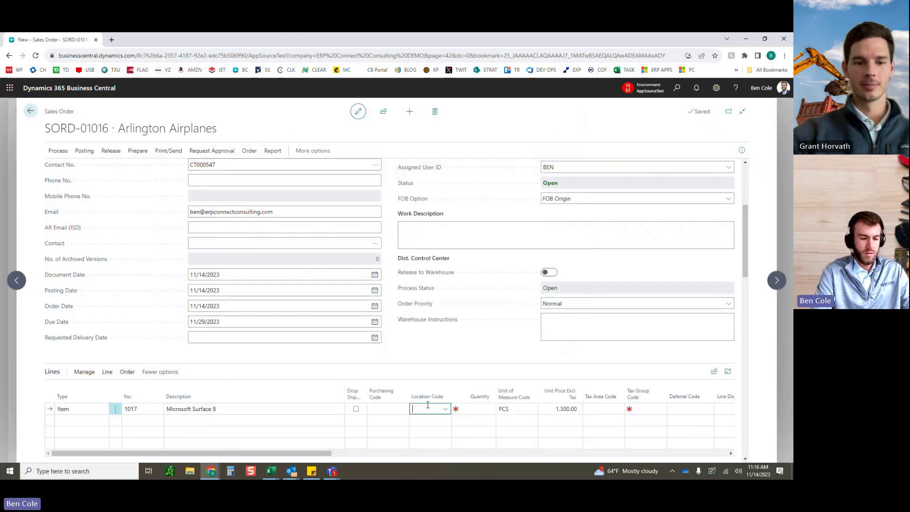
text(DALLAS)
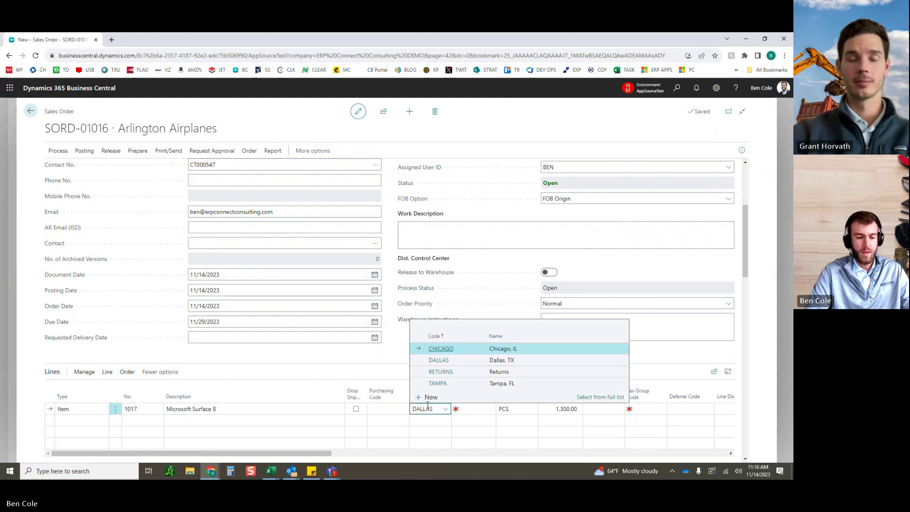
key(Tab)
text(1)
key(Tab)
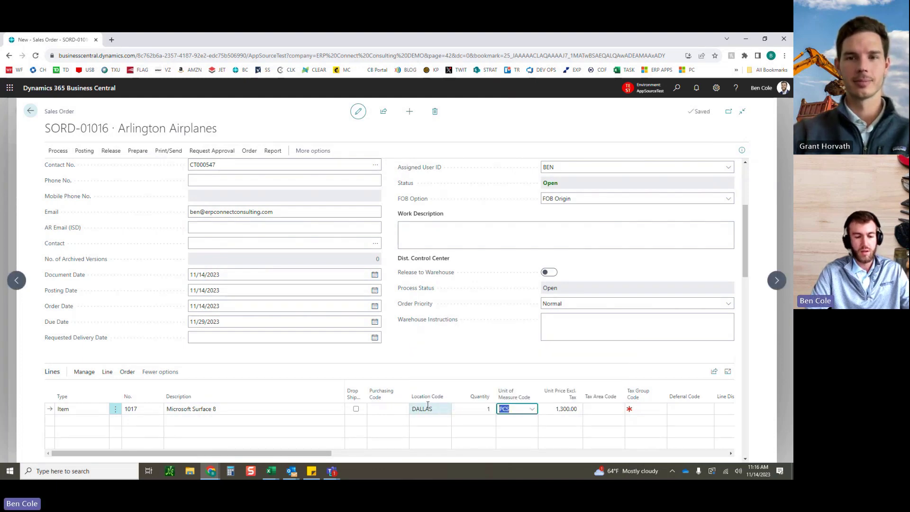
click(460, 367)
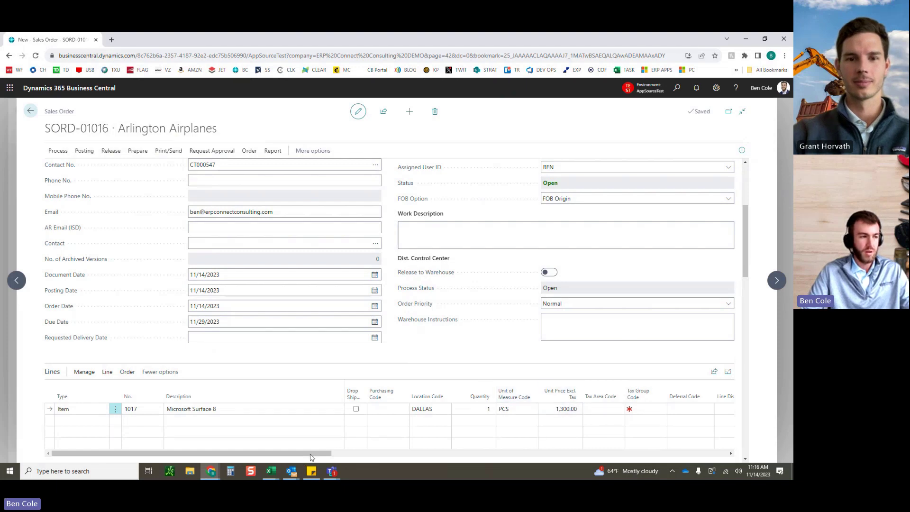
Step: Release sales order SORD-01016
click(213, 185)
click(106, 152)
click(62, 170)
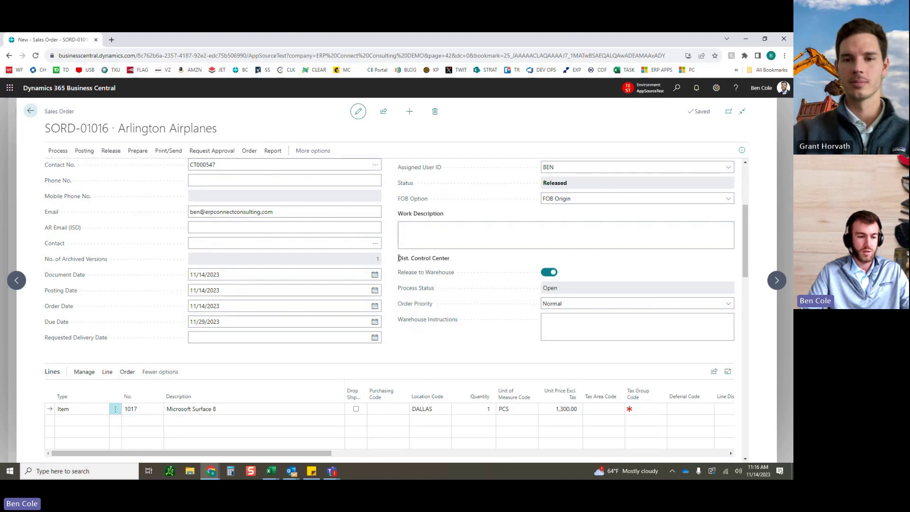
Step: Create a dispatch for SORD-01016 from the Process actions
drag(398, 258, 448, 257)
click(562, 263)
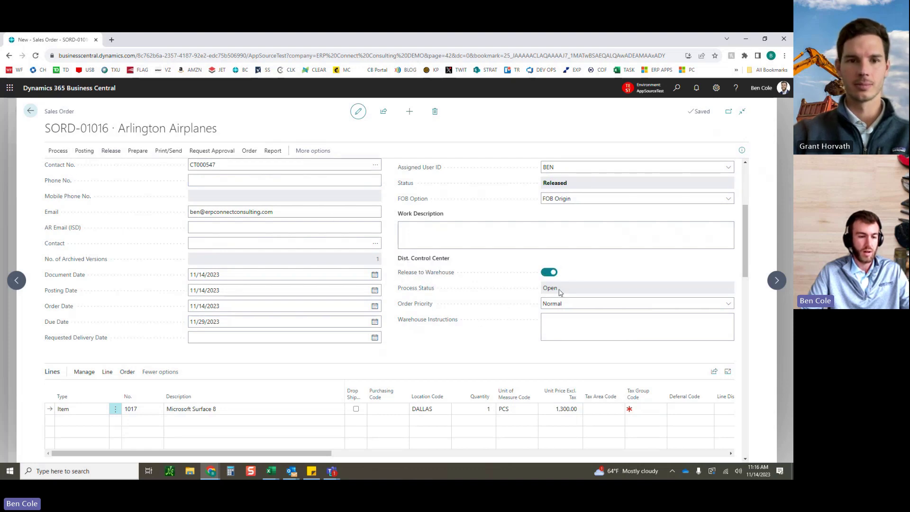
click(59, 151)
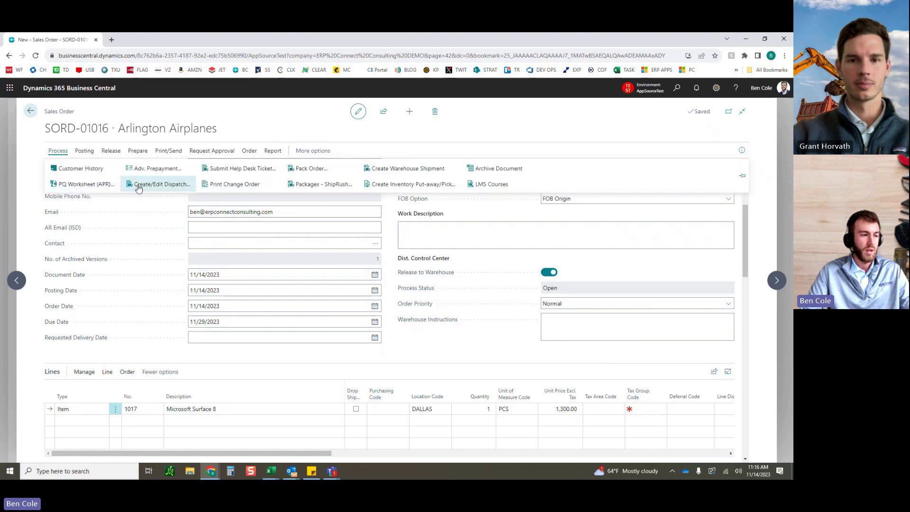
click(167, 189)
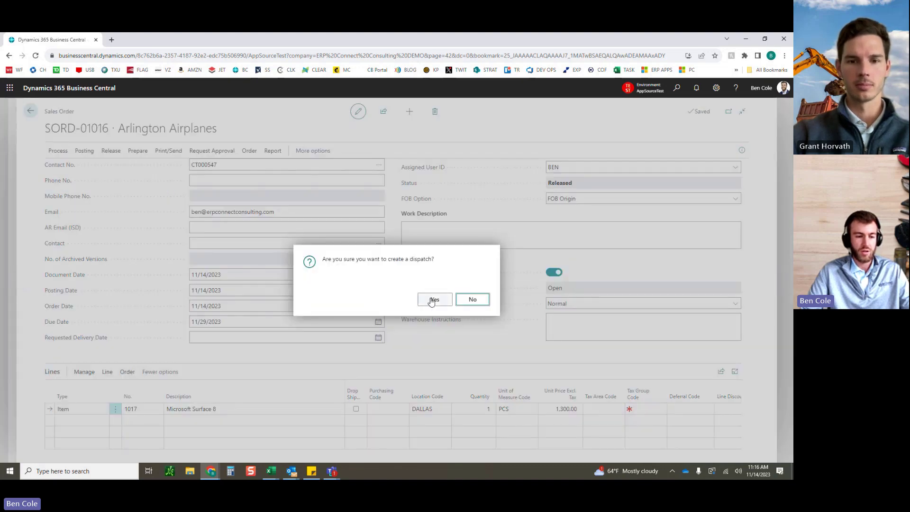
click(434, 300)
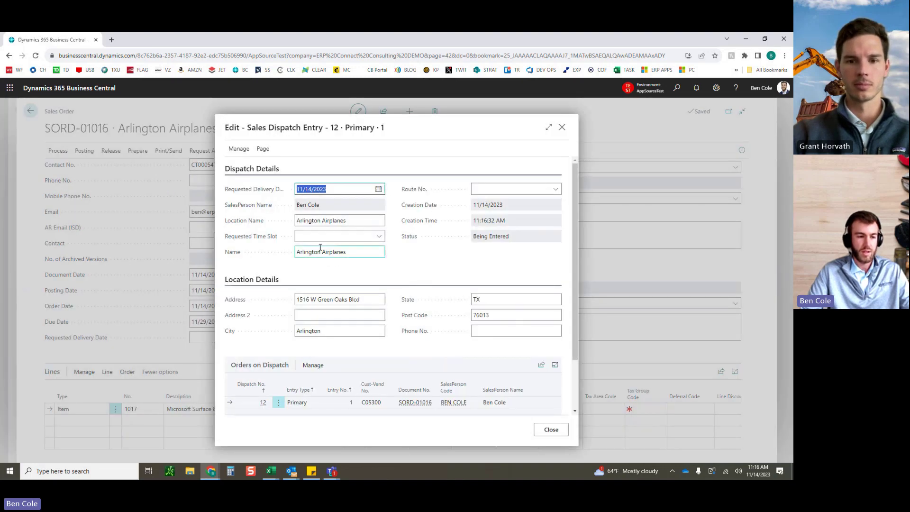
Step: Set the dispatch time slot to AM and route to EAST, then close it as Available for Delivery
click(379, 236)
click(332, 270)
click(521, 188)
click(511, 230)
click(477, 255)
scroll(423, 287, down, 1)
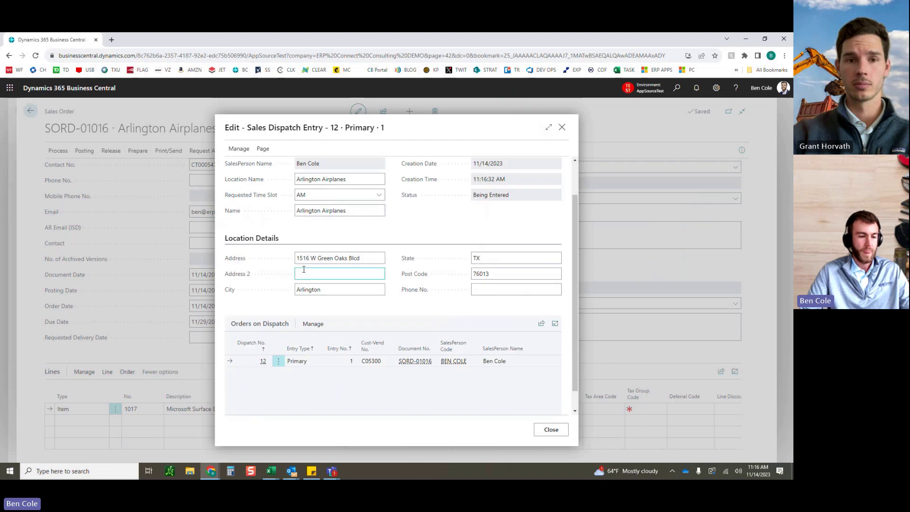
click(550, 431)
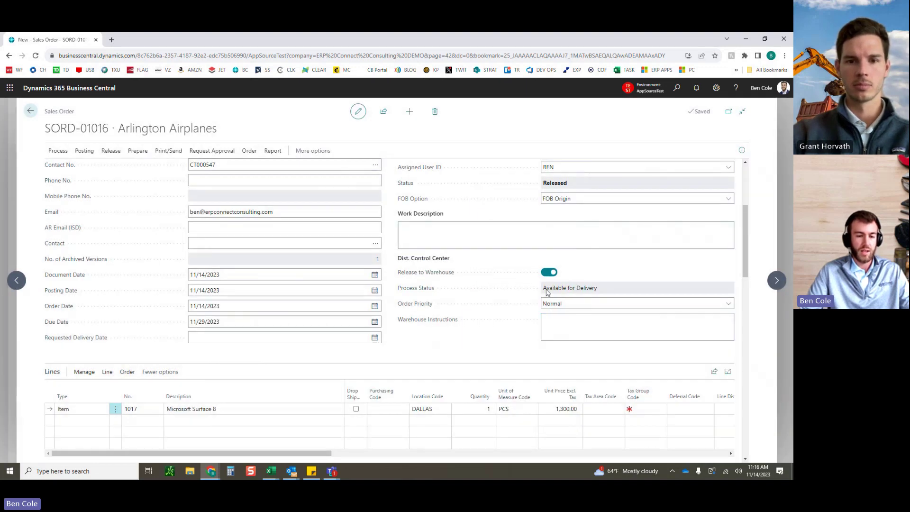
drag(543, 290, 599, 291)
click(595, 276)
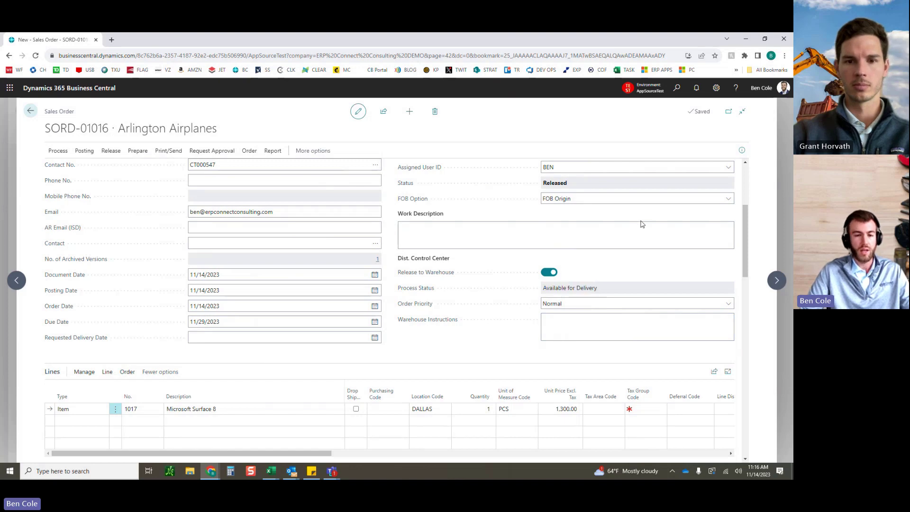
Step: Close the order and open Dispatch Control Center (DIS) by searching 'dispatch'
key(Escape)
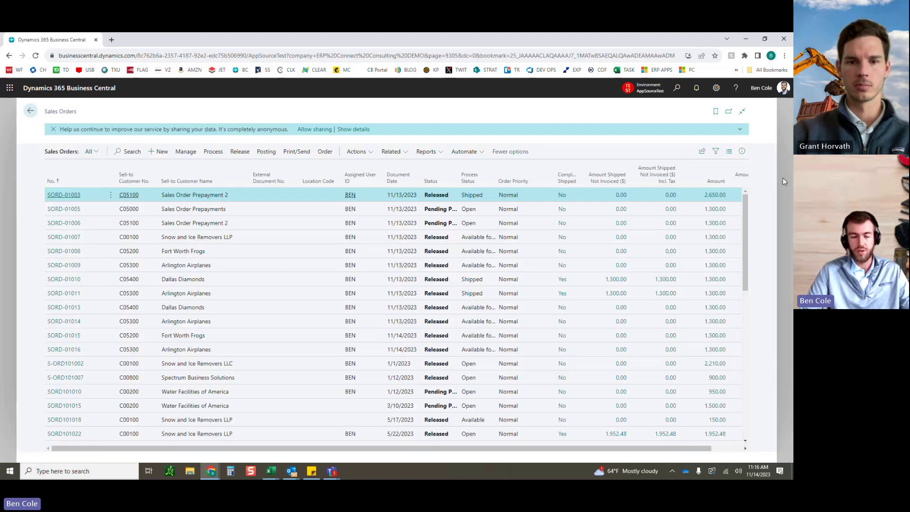
click(678, 89)
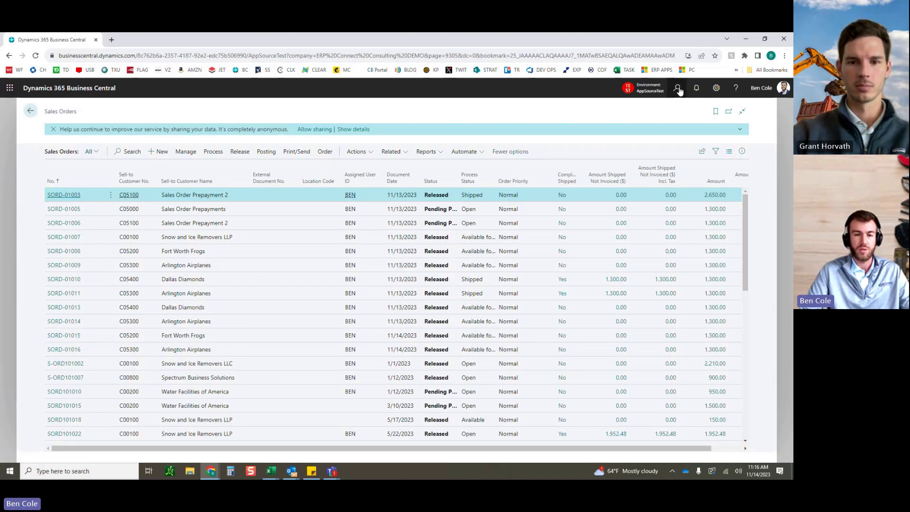
text(dis)
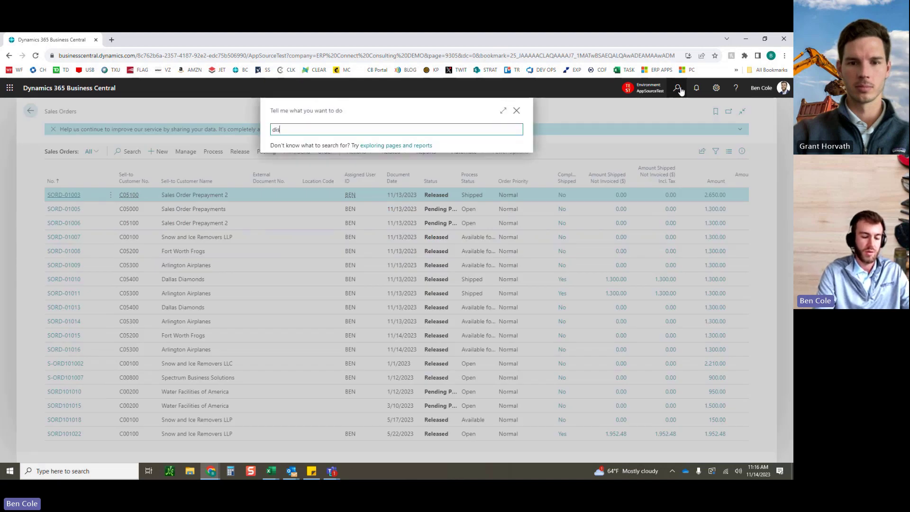
text(patc)
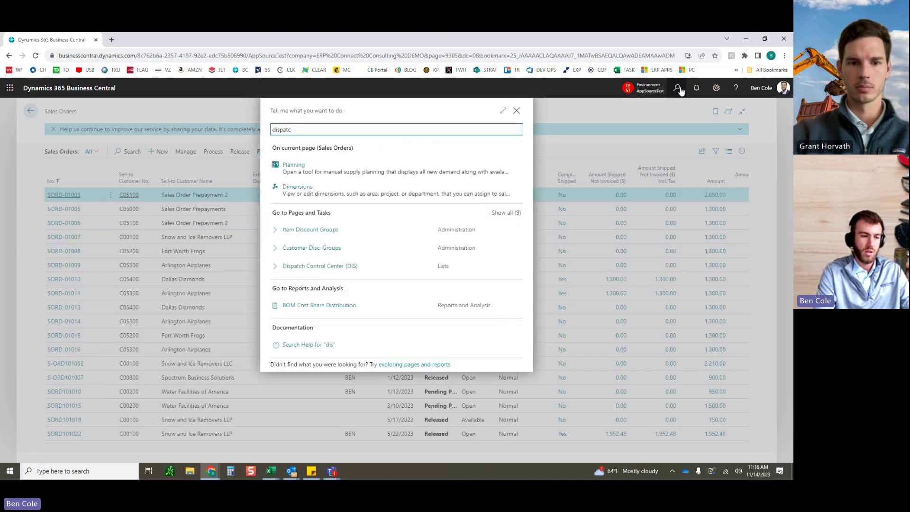
text(h)
key(Down)
key(Down)
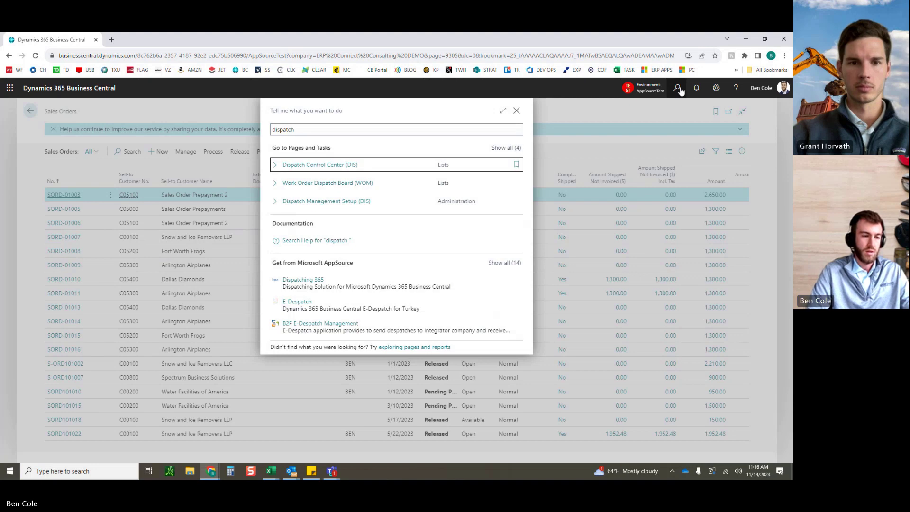
key(Return)
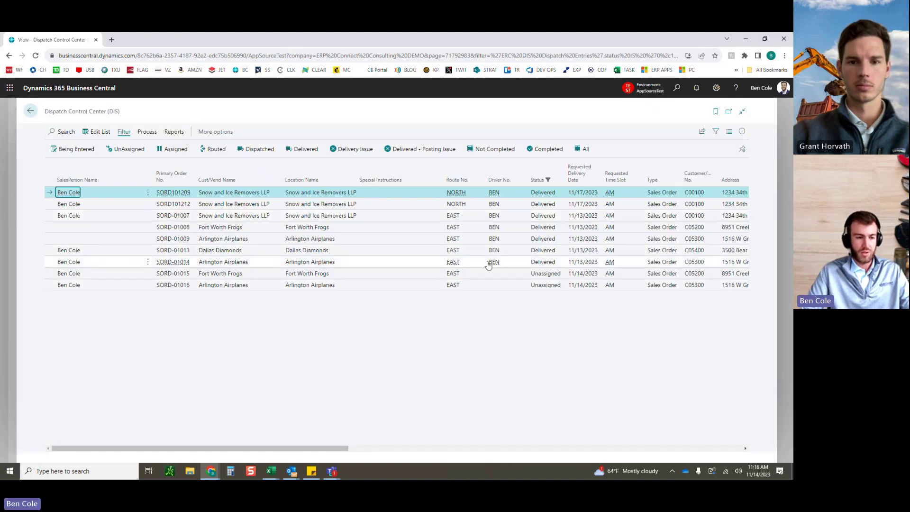
Step: Select SORD-01015 and SORD-01016 in Dispatch Control Center, review their columns, and show the Process actions
shift+click(399, 261)
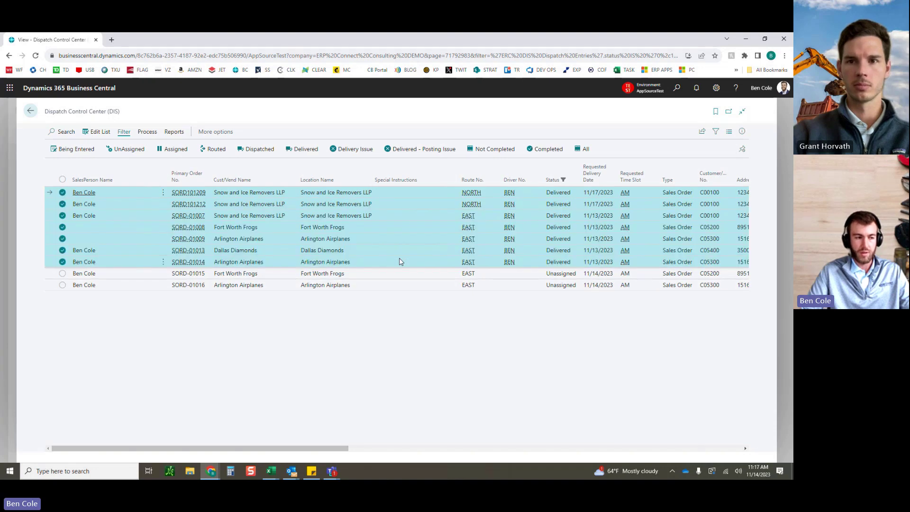
click(379, 277)
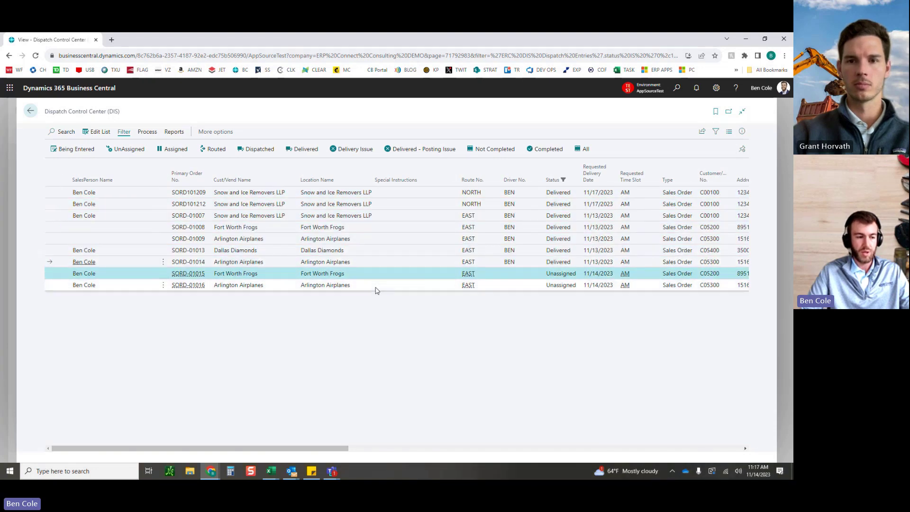
shift+click(375, 286)
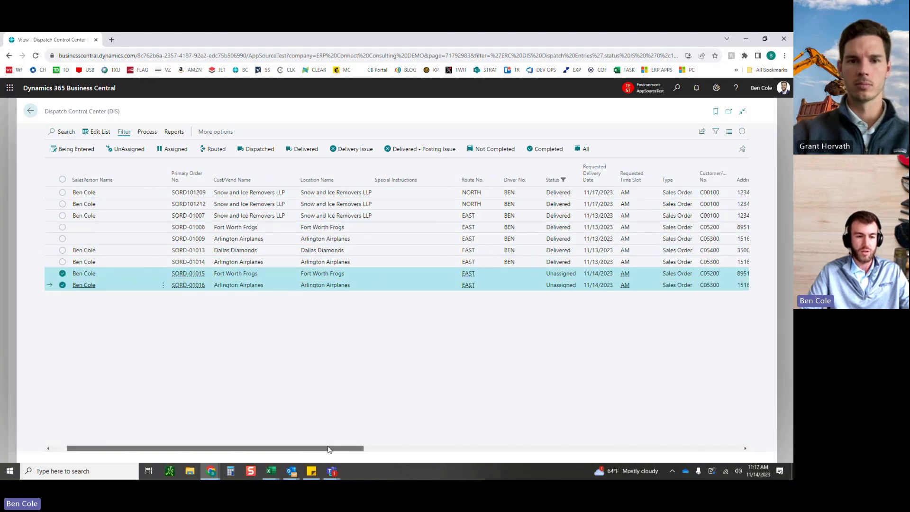
scroll(406, 321, right, 3)
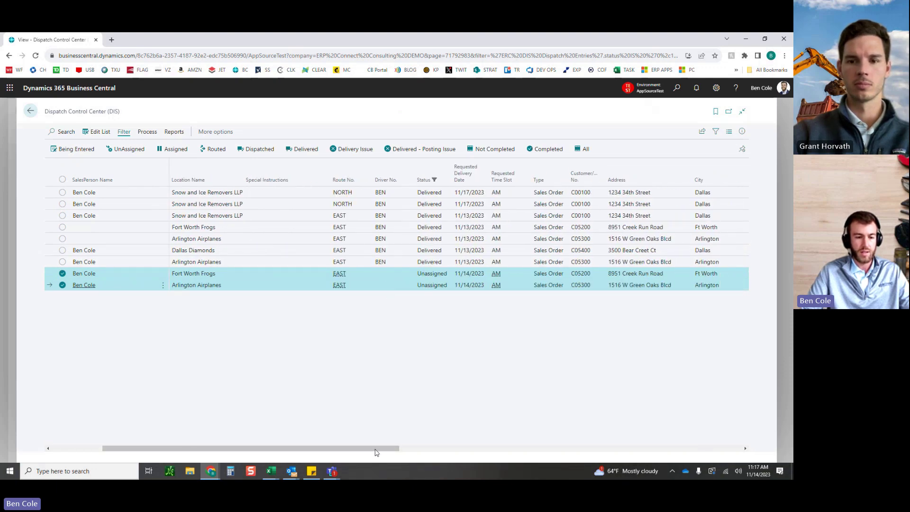
drag(375, 450, 427, 449)
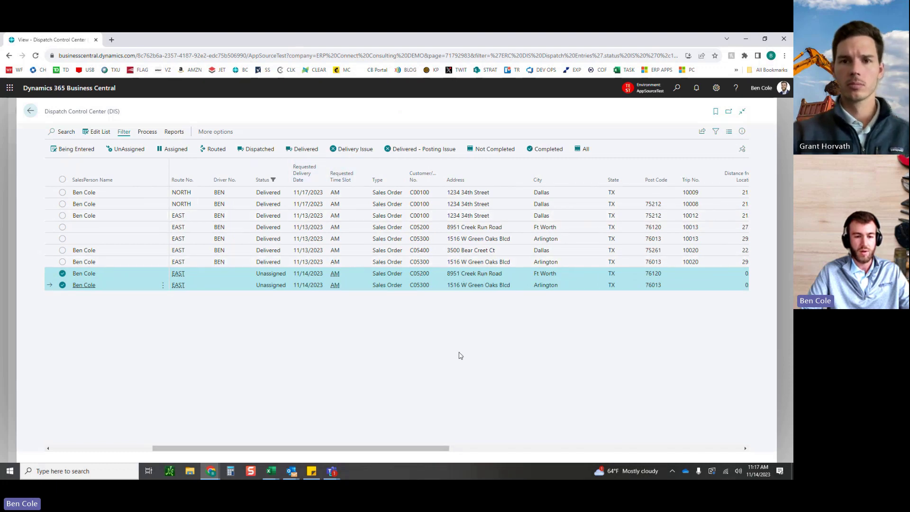
drag(412, 449, 521, 449)
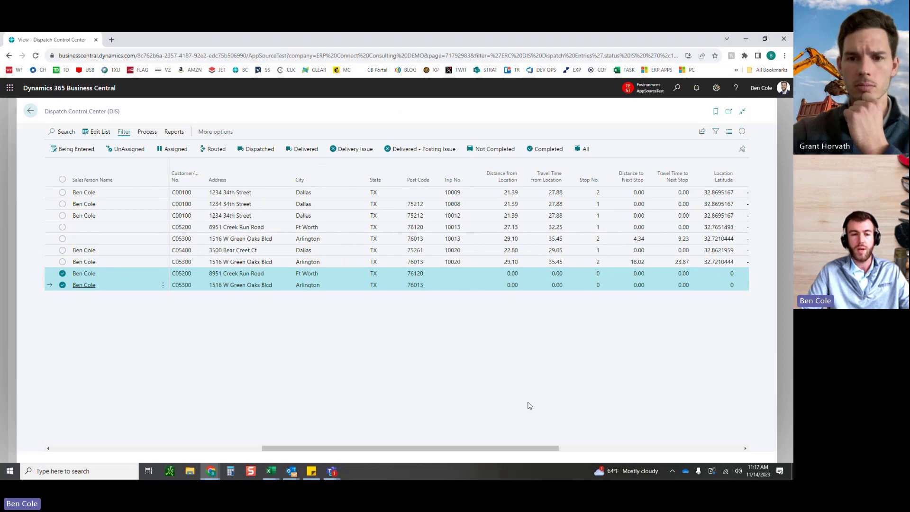
drag(547, 449, 742, 449)
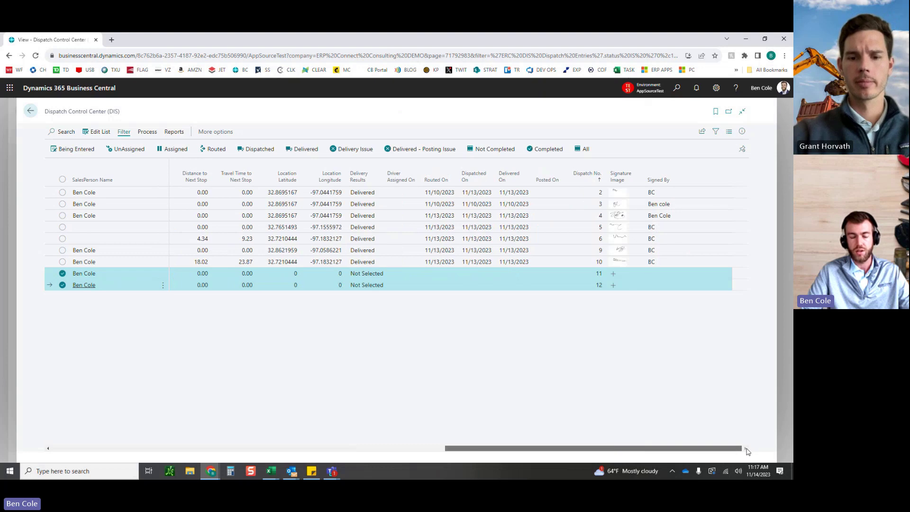
click(147, 133)
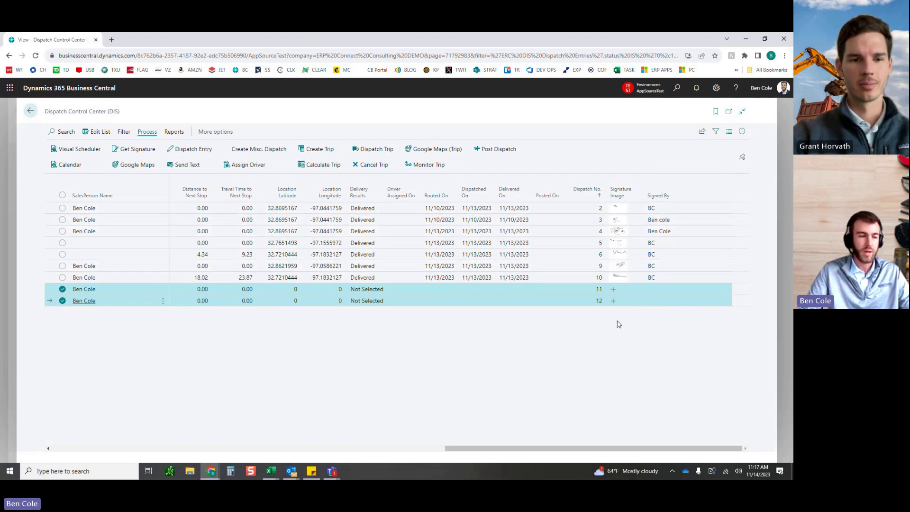
drag(506, 450, 150, 443)
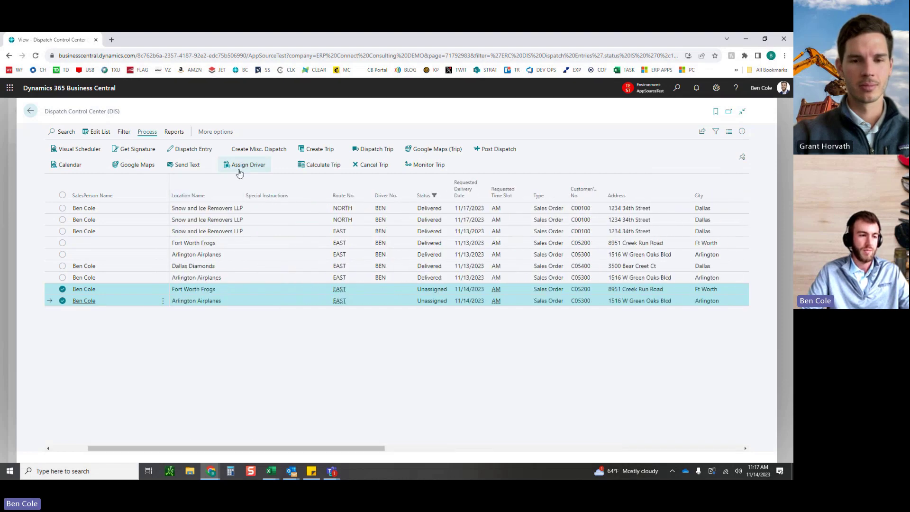
Step: Assign driver BEN to dispatches 11 and 12 and create trip 10021 for both
click(241, 165)
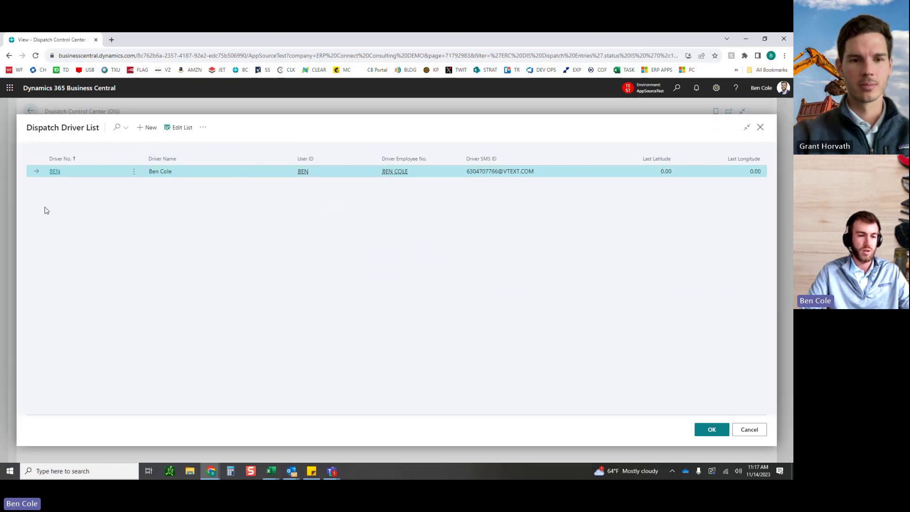
click(711, 429)
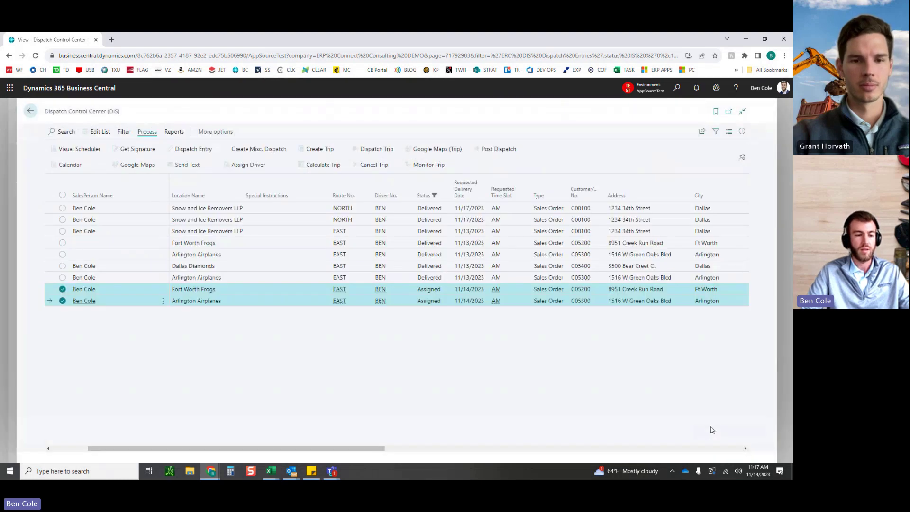
mouse_move(316, 449)
mouse_down()
mouse_move(252, 446)
mouse_move(322, 443)
mouse_up()
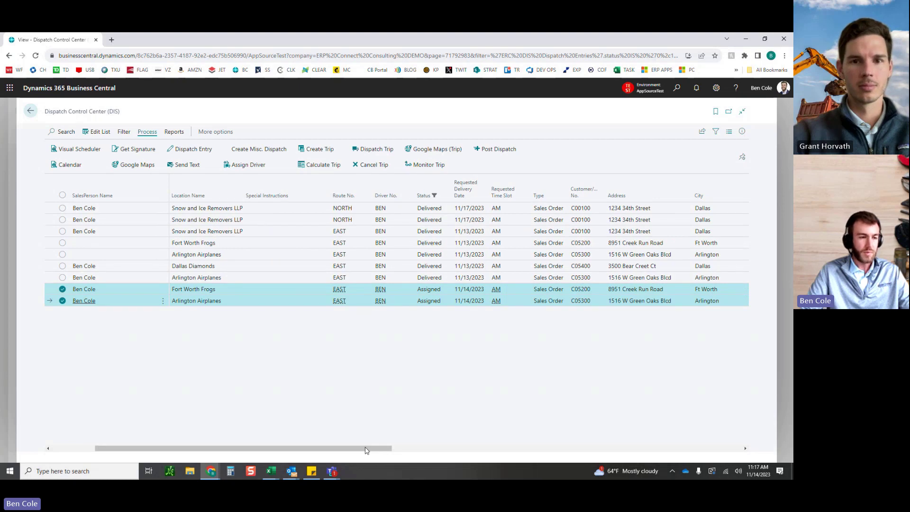
drag(365, 450, 437, 450)
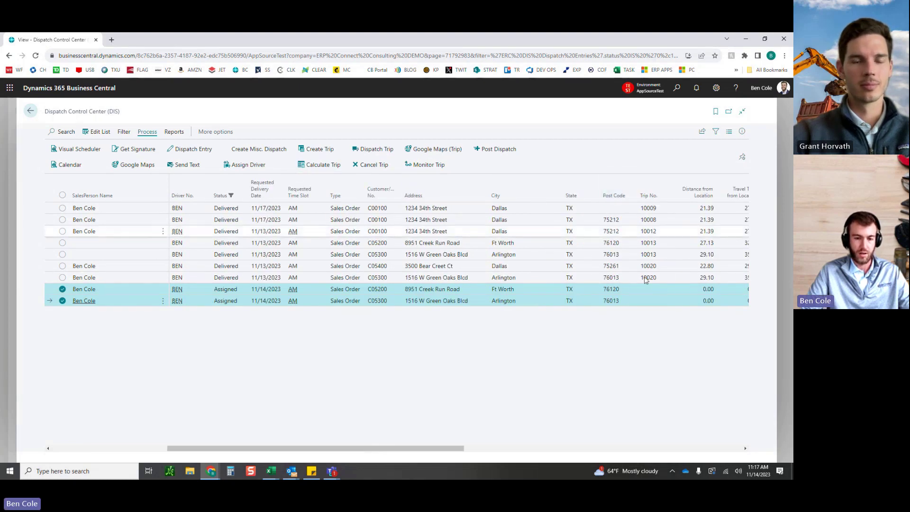
click(314, 149)
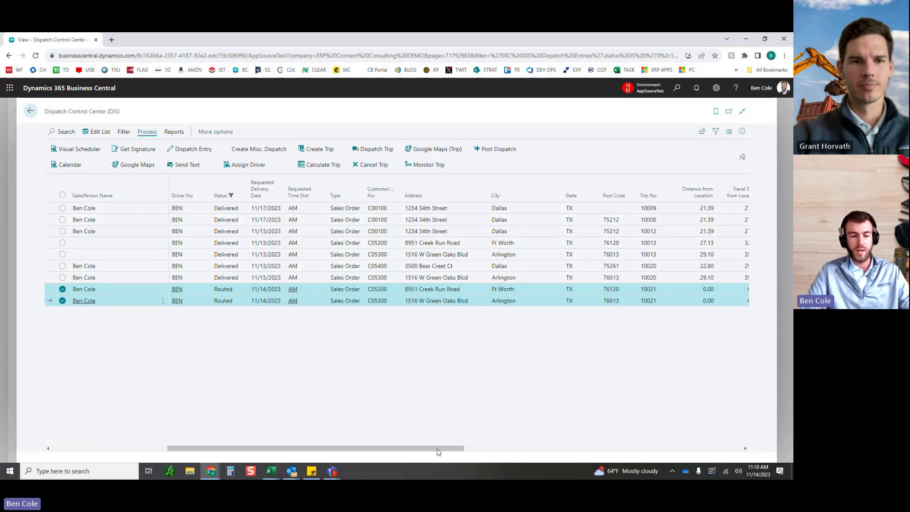
Step: Calculate trip 10021 distances: Fort Worth stop 1 at 27.13, Arlington stop 2 at 29.10
drag(454, 449, 600, 451)
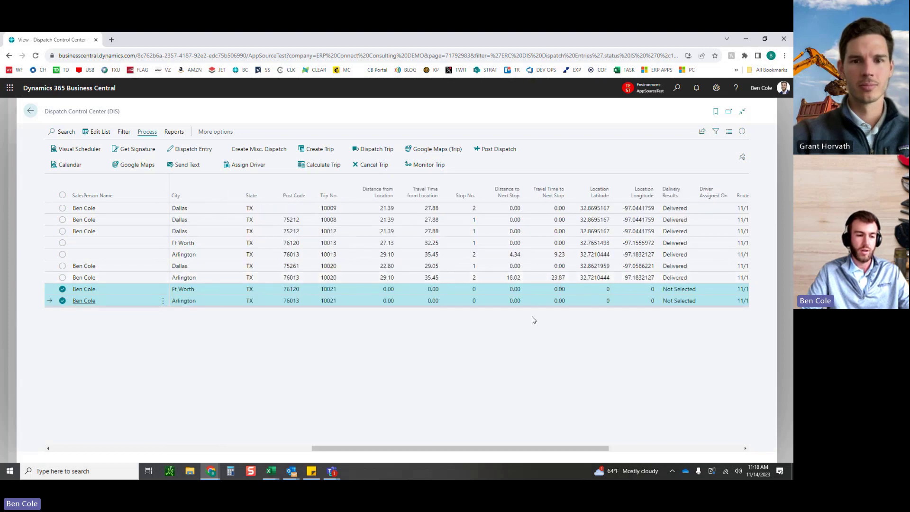
drag(496, 453, 306, 438)
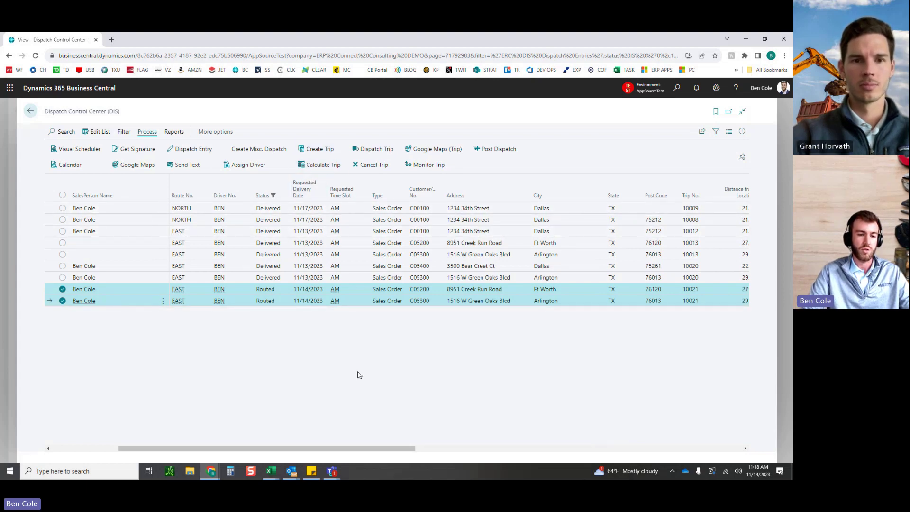
drag(369, 448, 282, 440)
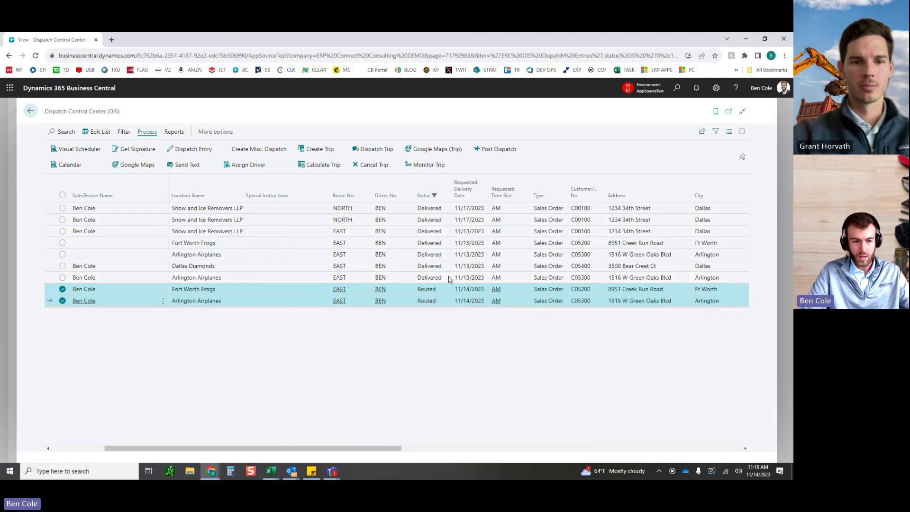
drag(379, 449, 587, 444)
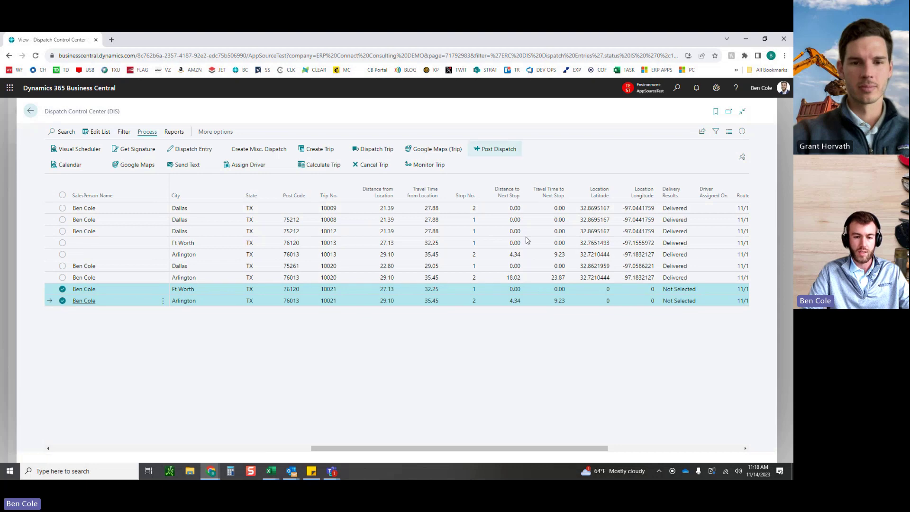
mouse_move(590, 451)
mouse_down()
mouse_move(743, 450)
mouse_move(483, 449)
mouse_up()
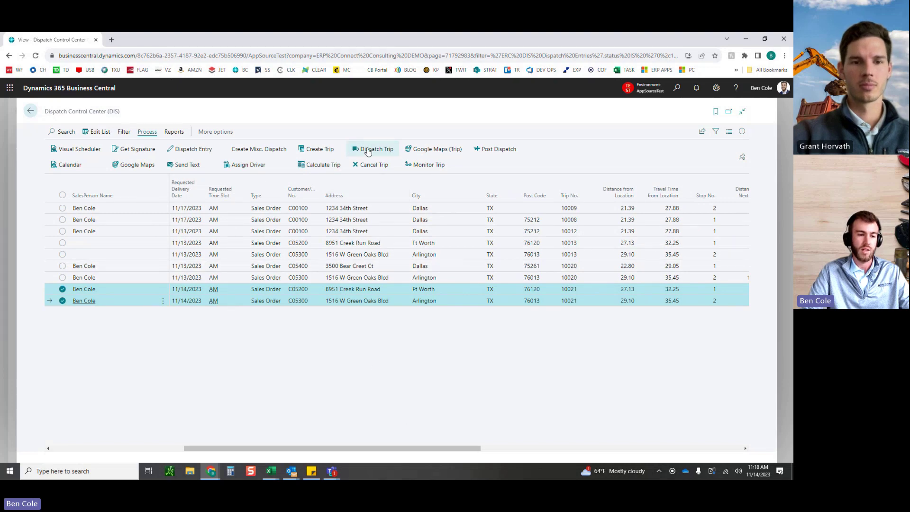
Step: Dispatch trip 10021 for both orders, dismissing the time-not-valid error
click(367, 151)
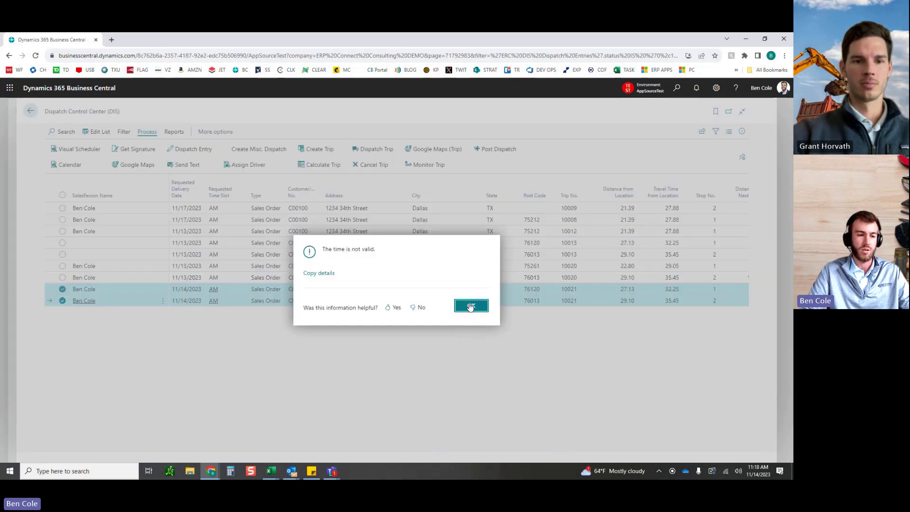
click(471, 306)
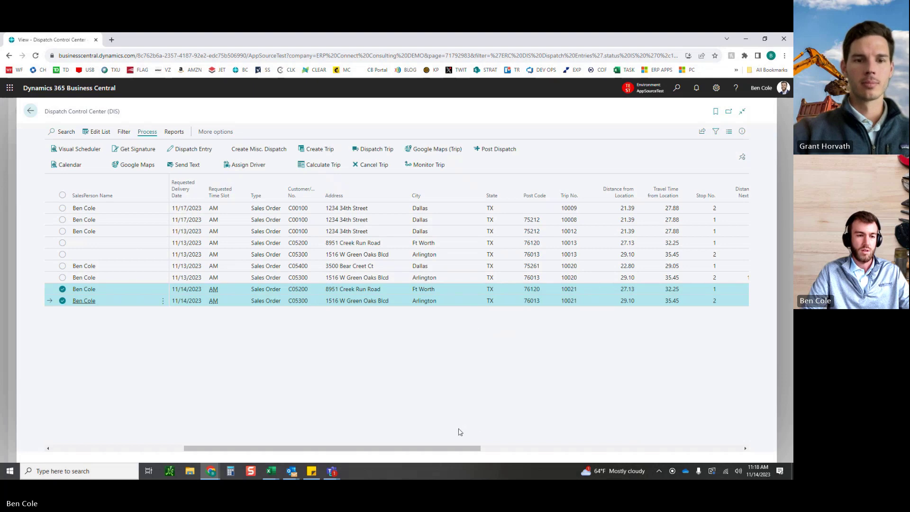
drag(445, 452, 361, 450)
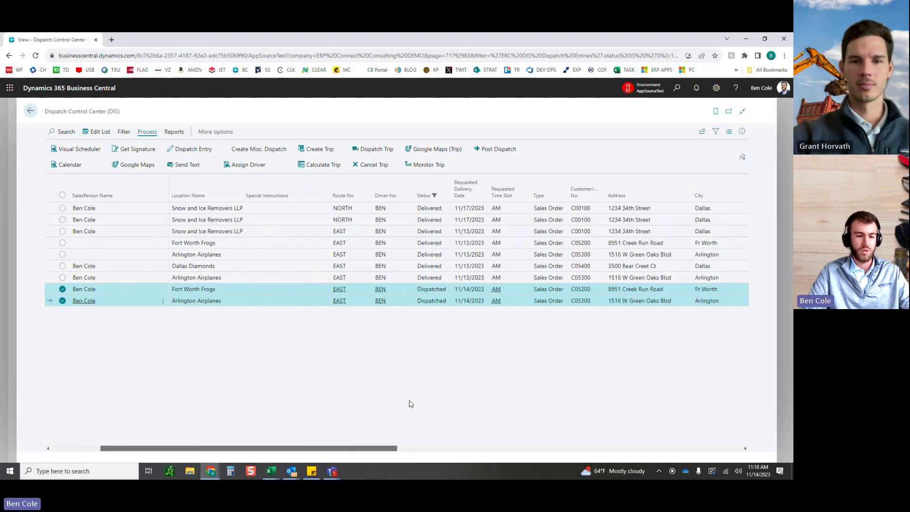
Step: Leave multi-select and go back to the Role Center's Driver Deliveries list
click(450, 294)
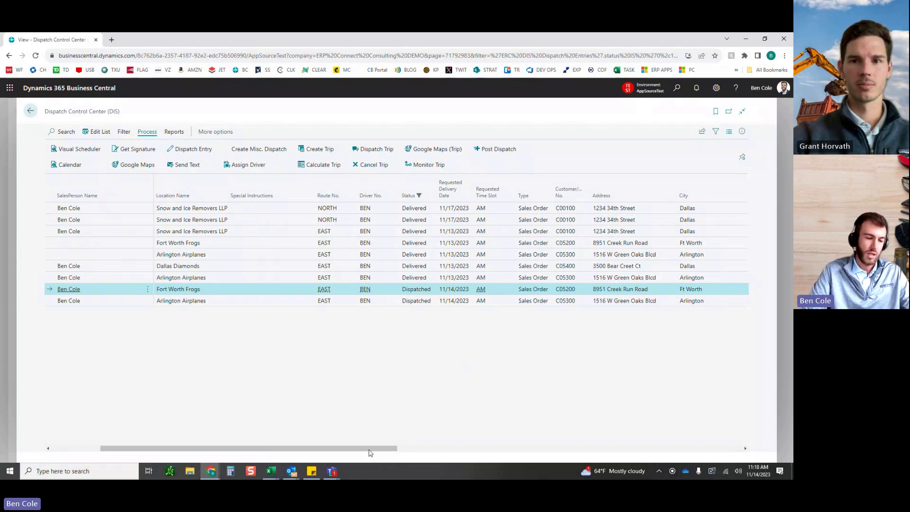
click(30, 111)
click(29, 112)
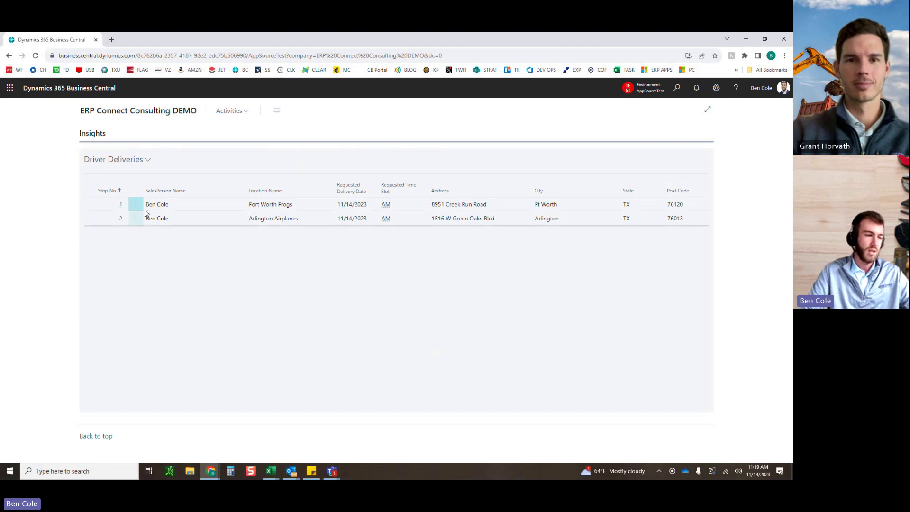
Step: Check stop 1's Driver Signoff card, then open Dispatch Control Center via a 'dispatc' search
click(119, 205)
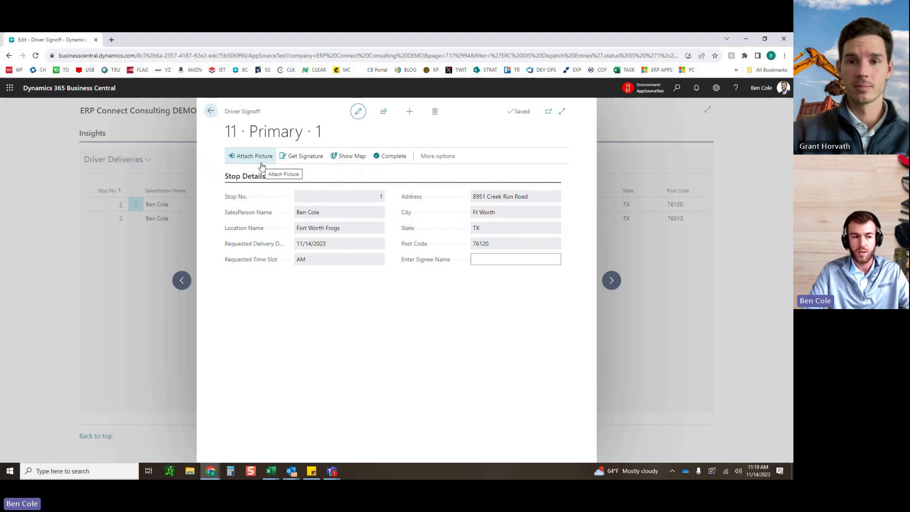
click(210, 111)
click(676, 88)
text(dispatc)
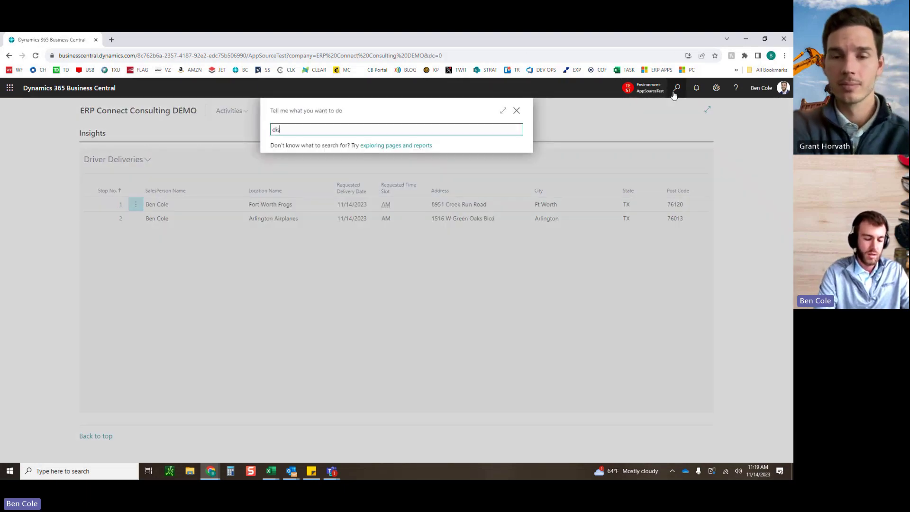
key(Down)
key(Down)
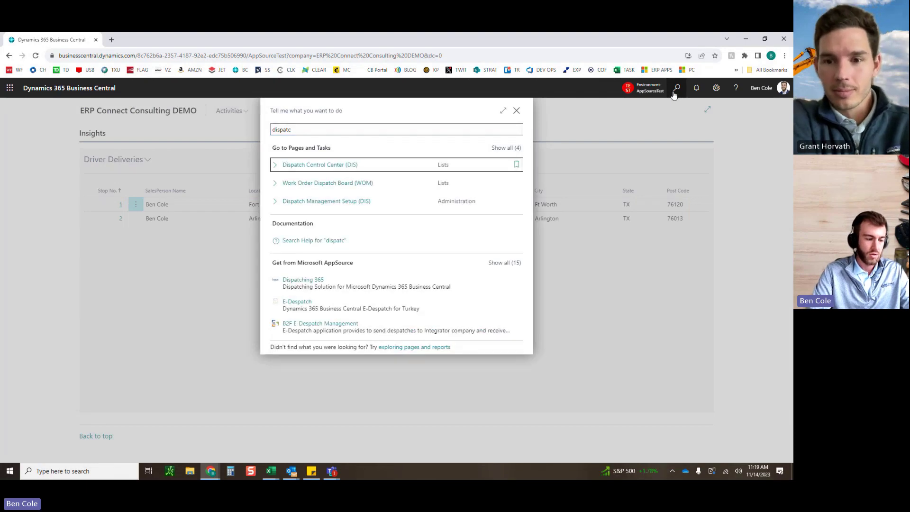
key(Return)
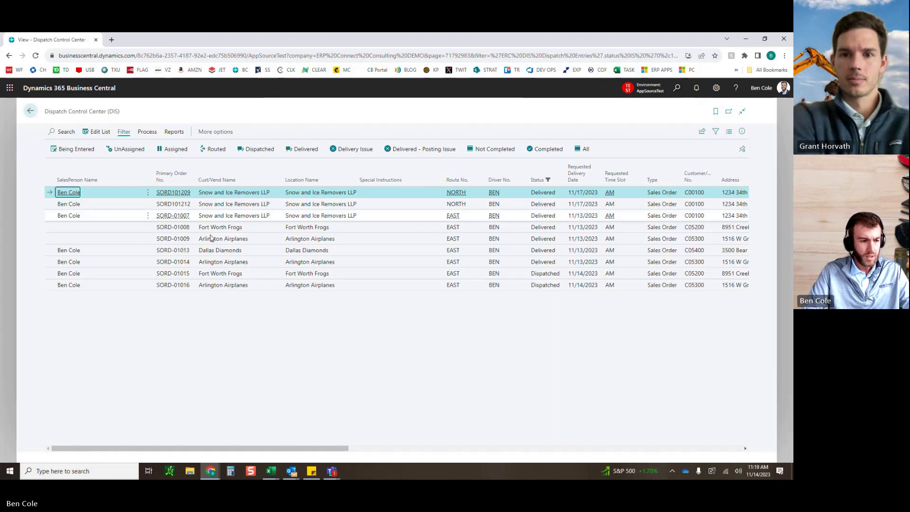
Step: Select orders SORD-01015 and SORD-01016 and map trip 10021 with Google Maps (Trip)
click(342, 276)
shift+click(337, 286)
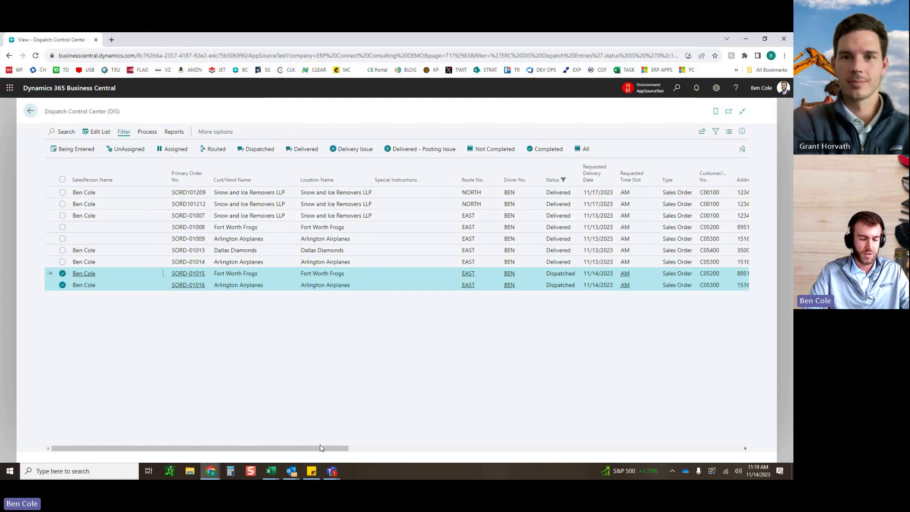
drag(327, 448, 480, 448)
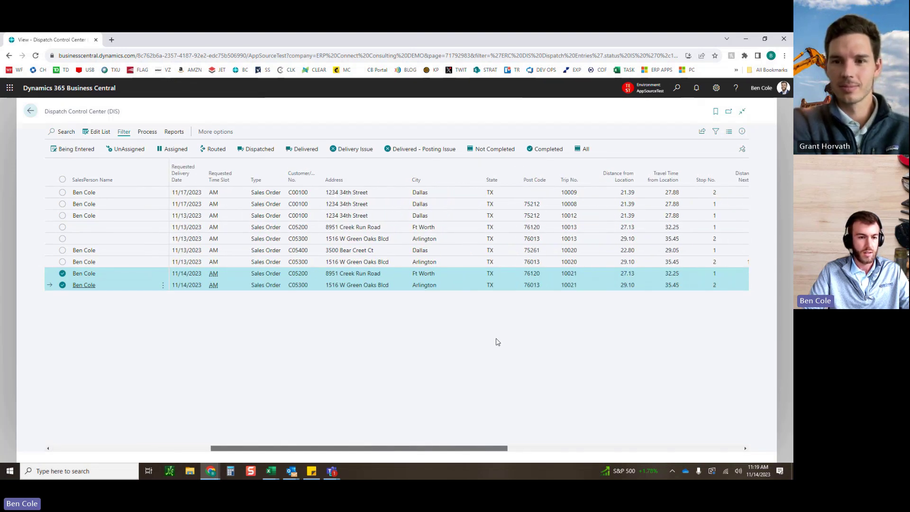
click(146, 132)
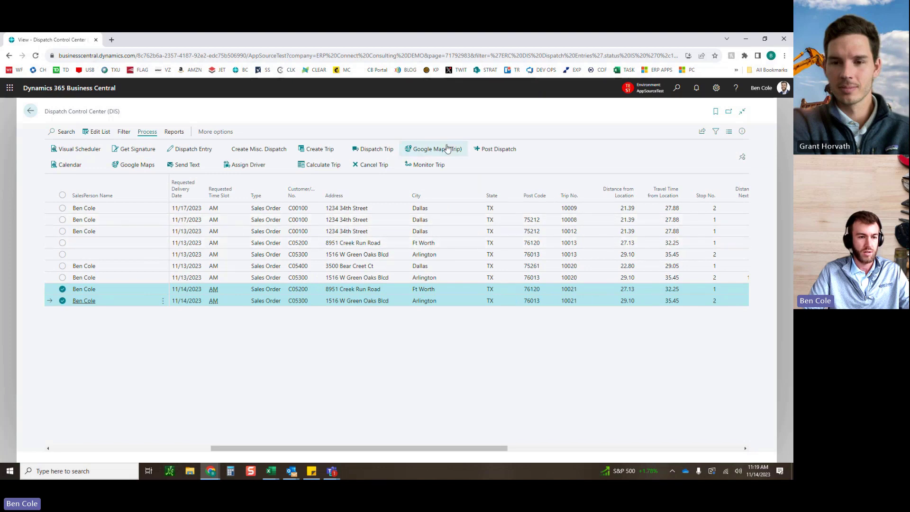
click(444, 150)
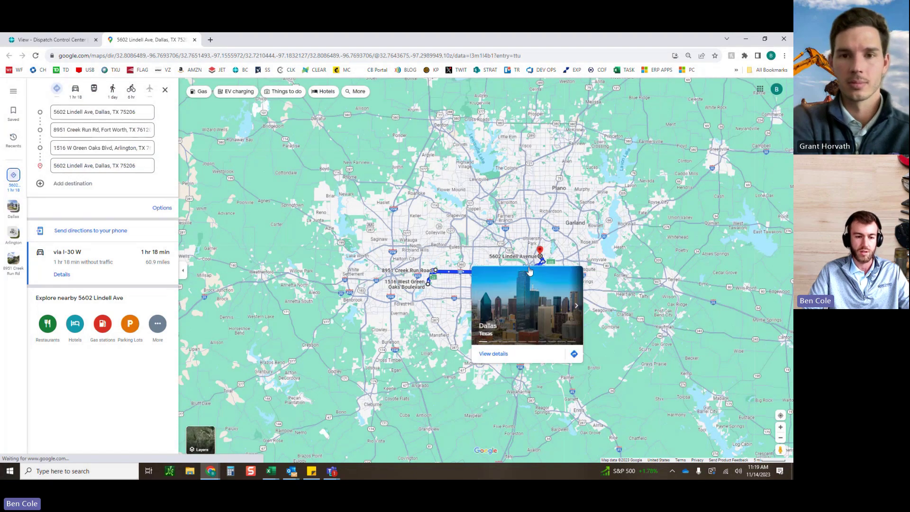
Step: Drag the route through Lindell Ave for 60.6 miles, 1 hr 21 min, then close Maps
scroll(535, 250, up, 3)
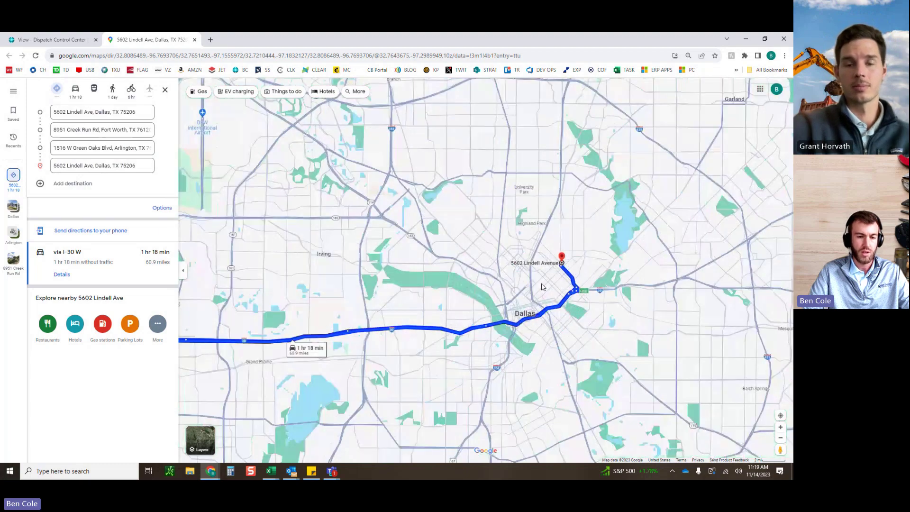
drag(446, 333, 533, 260)
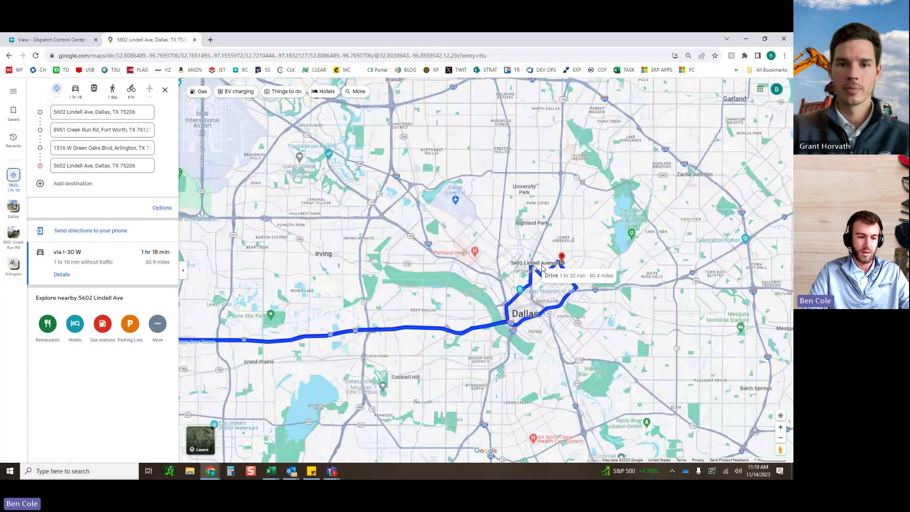
drag(472, 281, 511, 267)
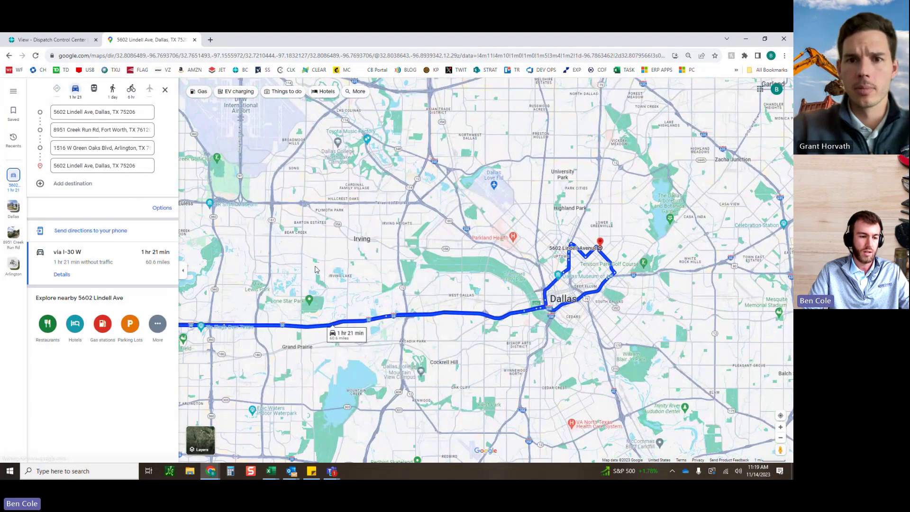
drag(386, 233, 550, 179)
drag(422, 277, 461, 252)
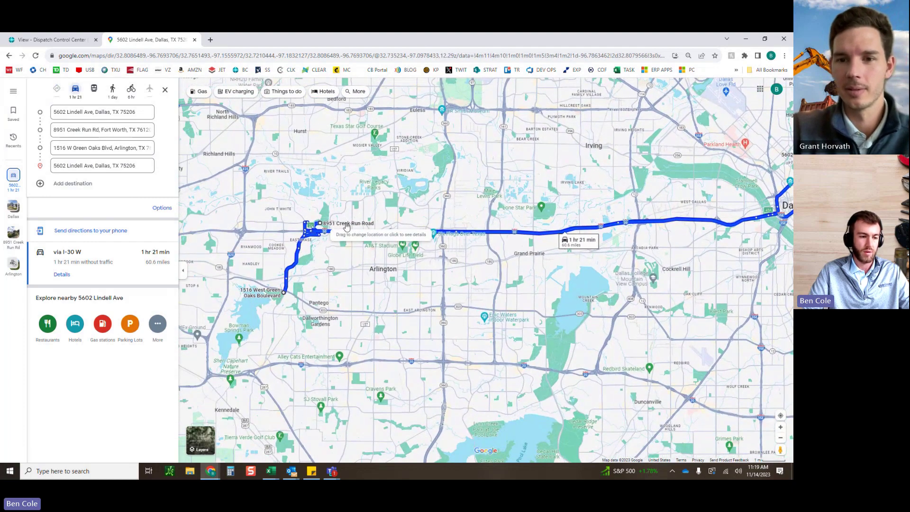
scroll(299, 279, up, 2)
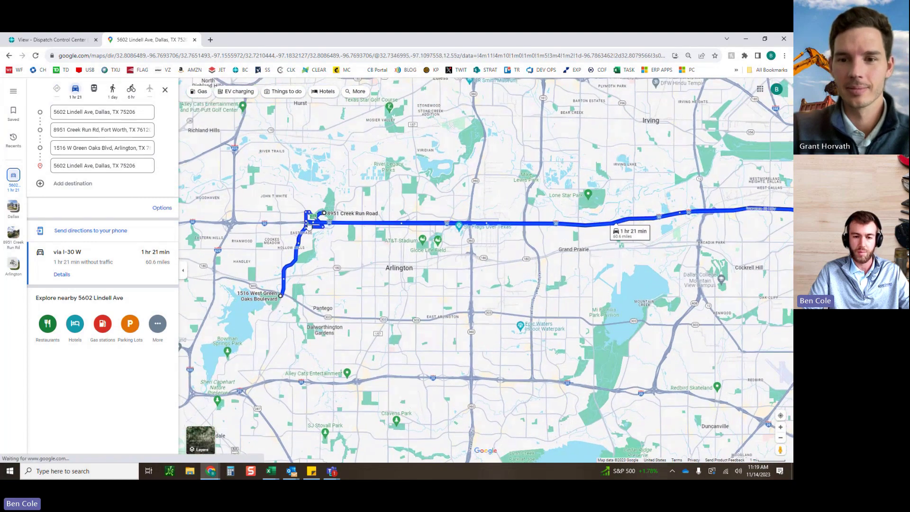
scroll(534, 291, down, 3)
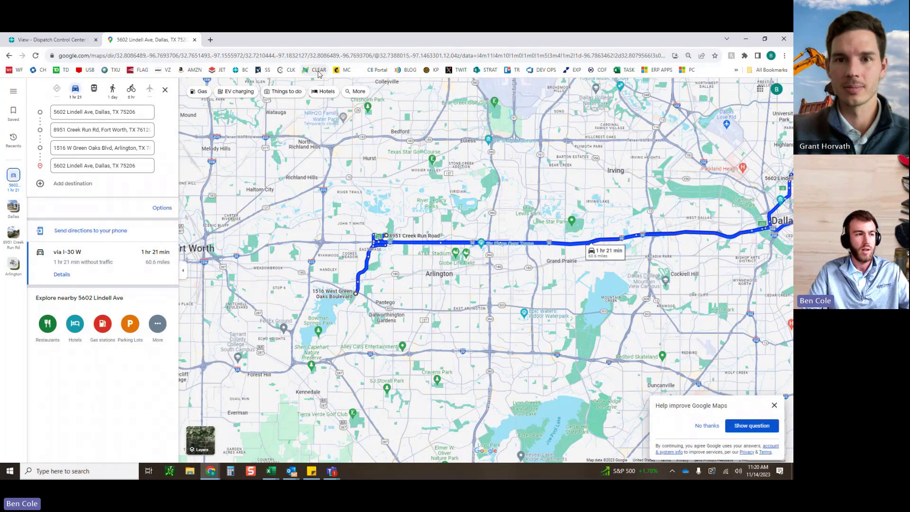
click(195, 40)
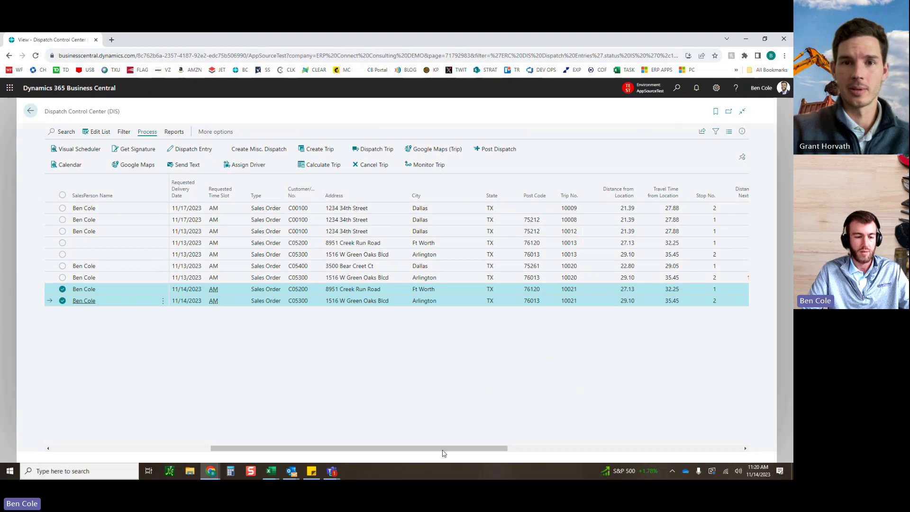
Step: Return to the Role Center and open stop 1's Fort Worth Frogs Driver Signoff card
drag(474, 448, 208, 449)
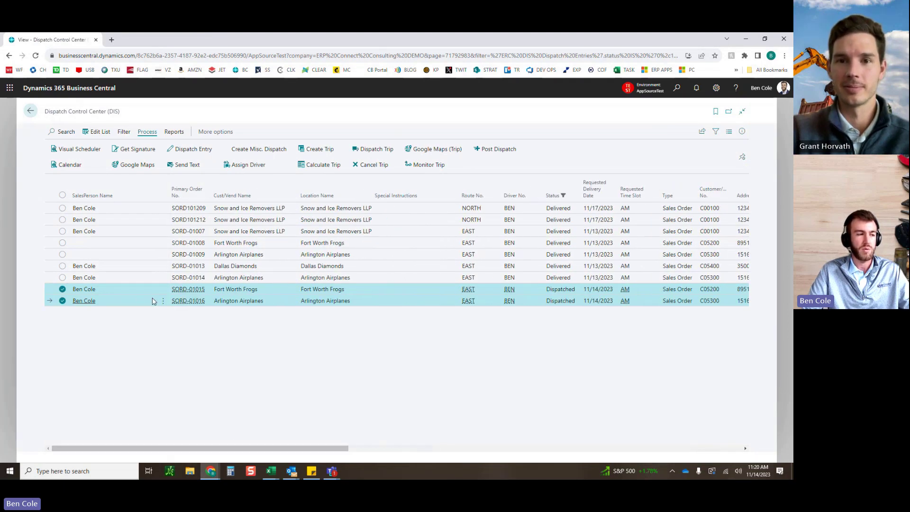
click(31, 112)
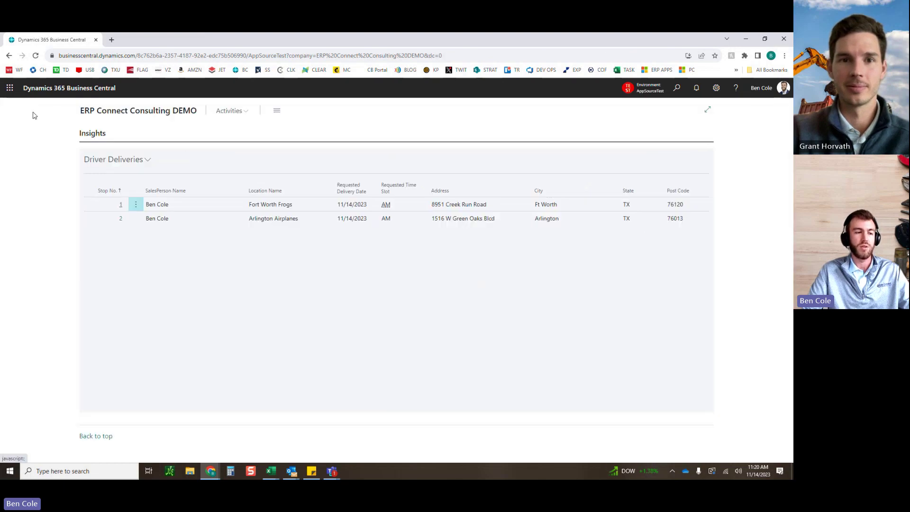
click(121, 206)
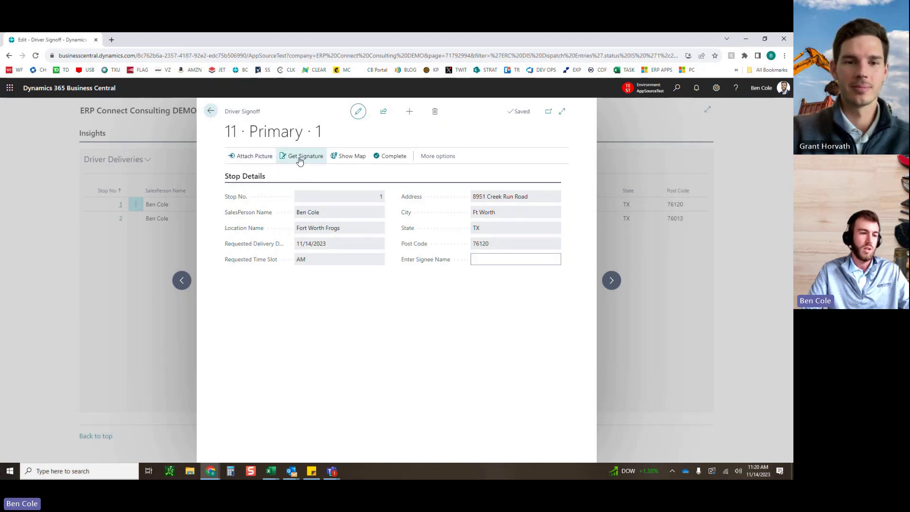
click(298, 160)
Step: Draw and save stop 1's signature, enter the signee's initials, and complete the stop
mouse_move(307, 195)
mouse_down()
mouse_move(309, 222)
mouse_move(326, 204)
mouse_move(303, 225)
mouse_up()
drag(357, 197, 376, 229)
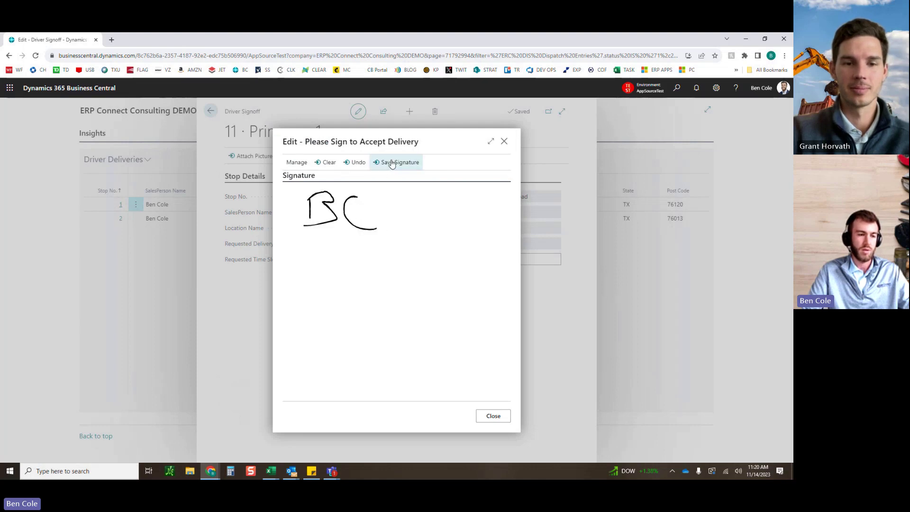
click(493, 415)
click(491, 259)
text(BC)
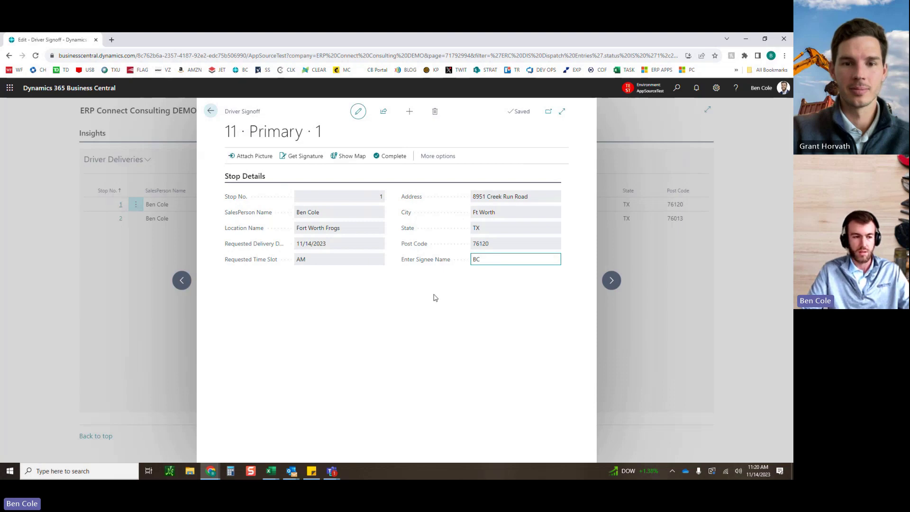
click(391, 156)
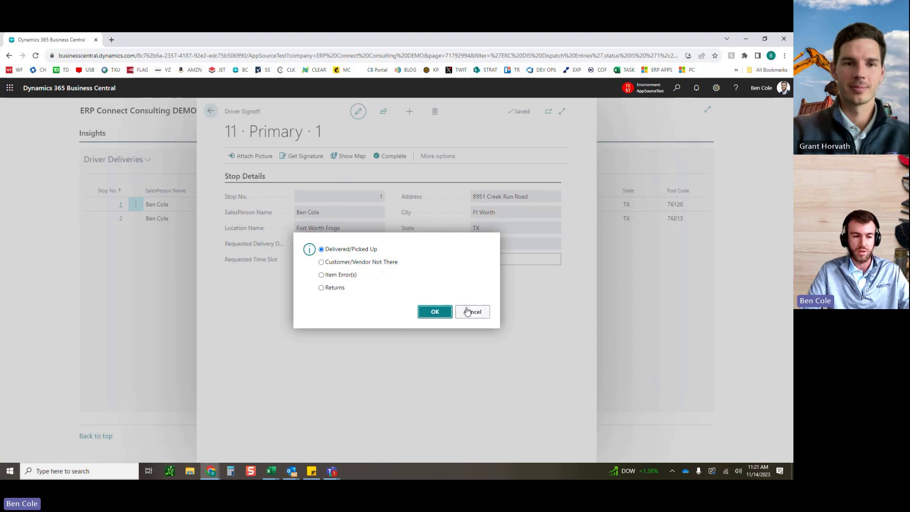
Step: Confirm stop 1 as Delivered/Picked Up and search 'disp' for Dispatch Control Center
click(435, 312)
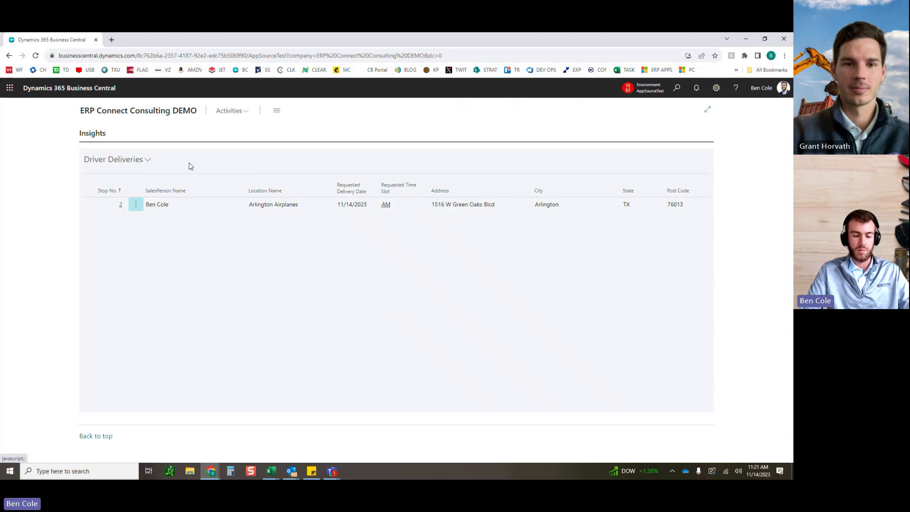
click(678, 89)
text(dispat)
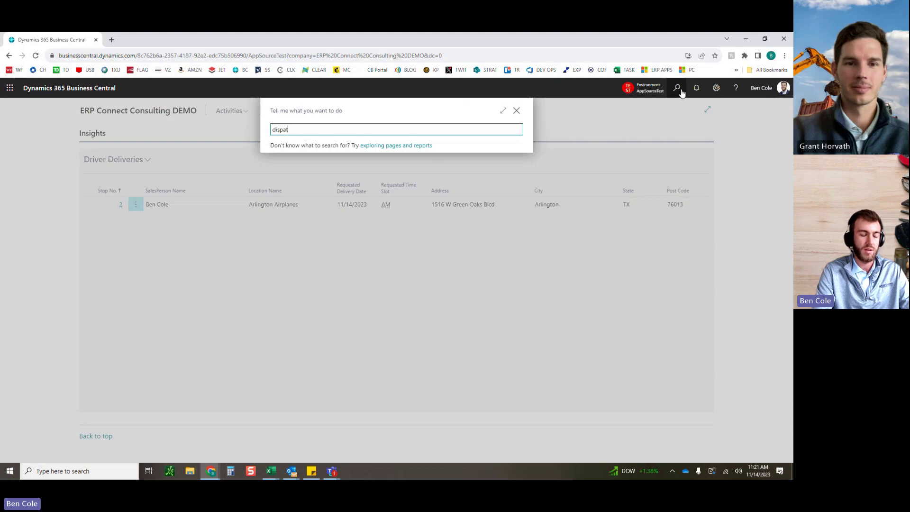
key(Down)
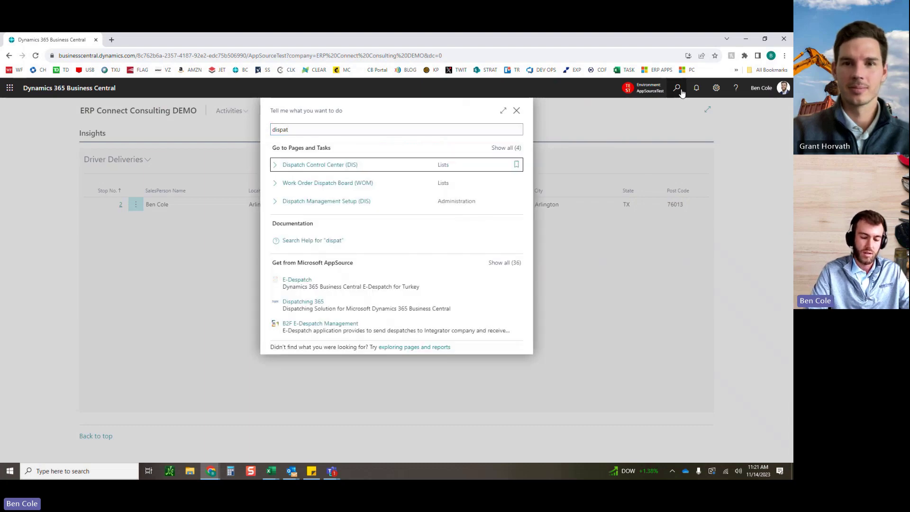
Step: Verify SORD-01015 shows Delivered with a signature while SORD-01016 remains Dispatched, then go back
key(Return)
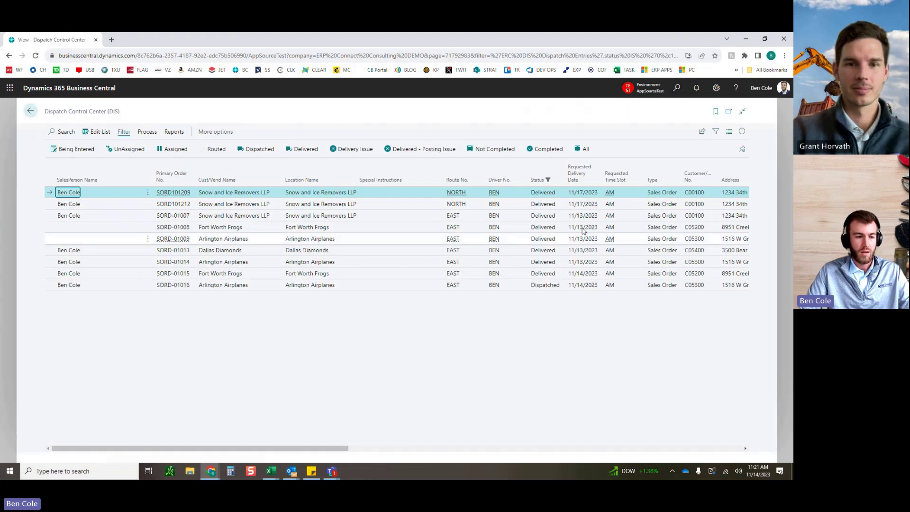
click(378, 277)
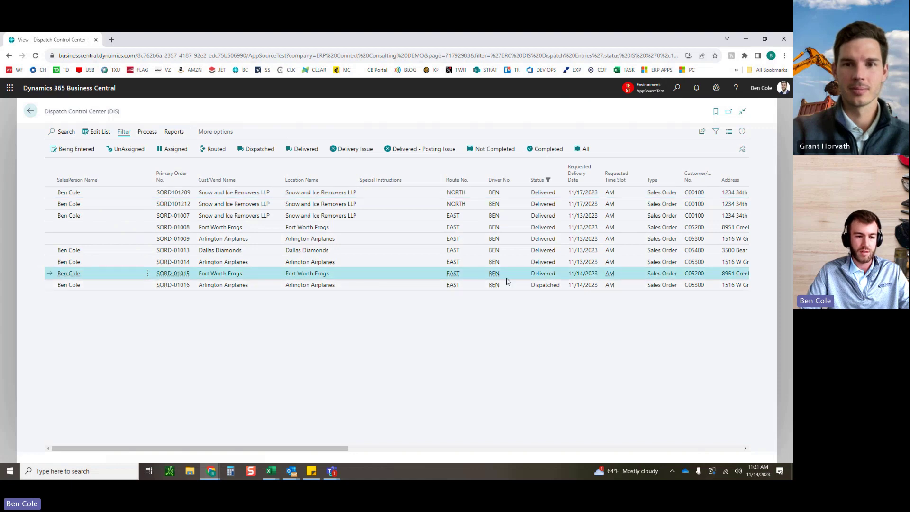
drag(530, 279, 556, 279)
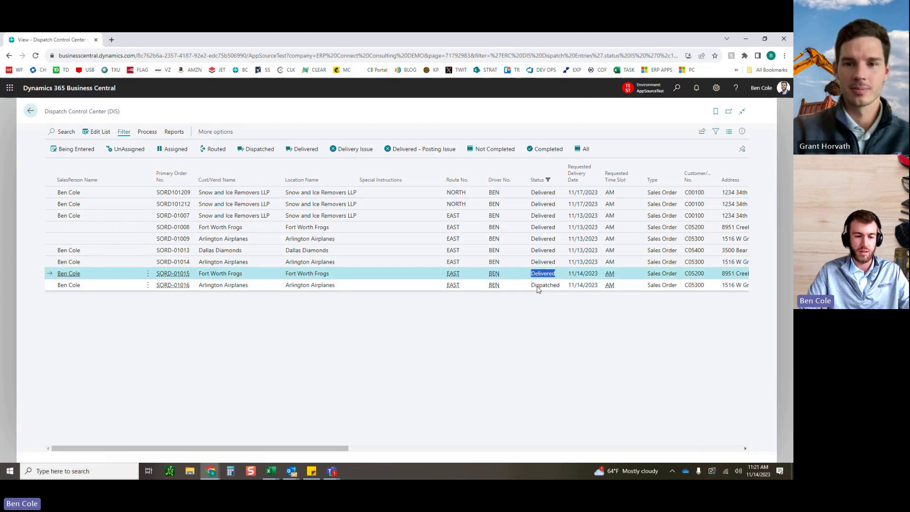
click(545, 286)
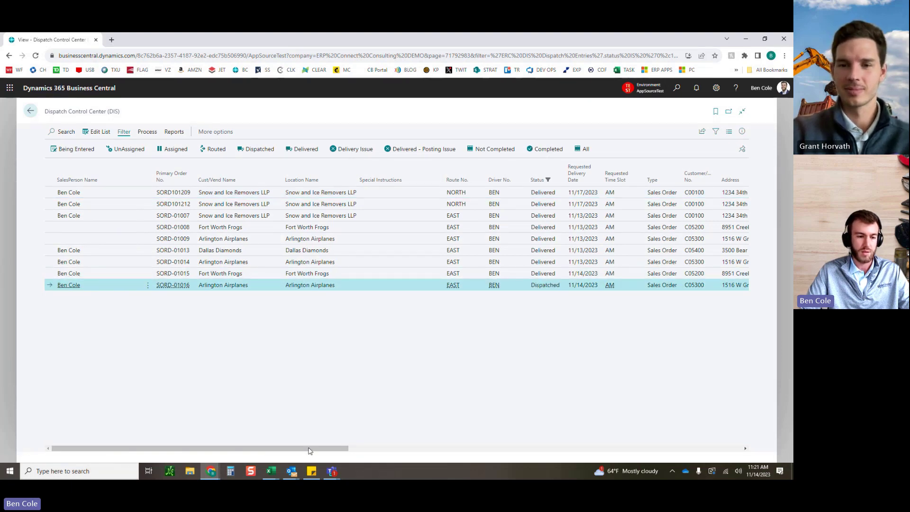
drag(255, 449, 734, 463)
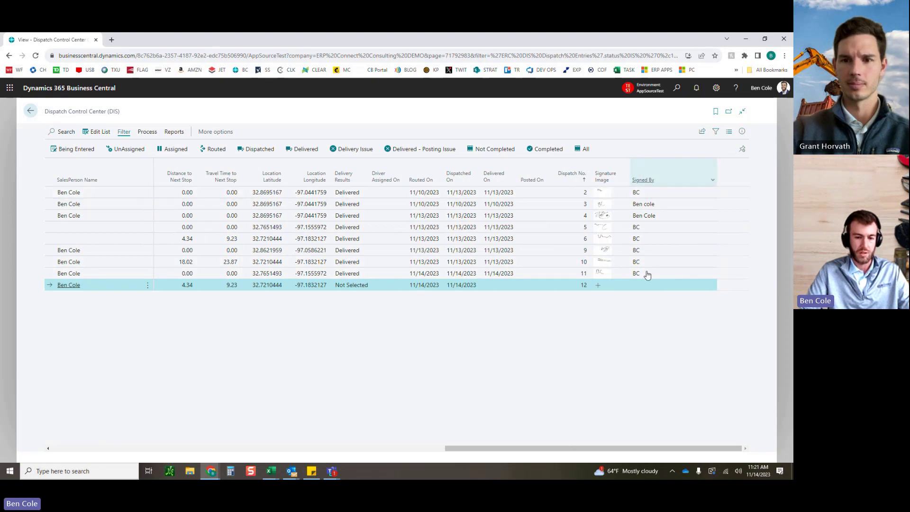
drag(582, 450, 135, 432)
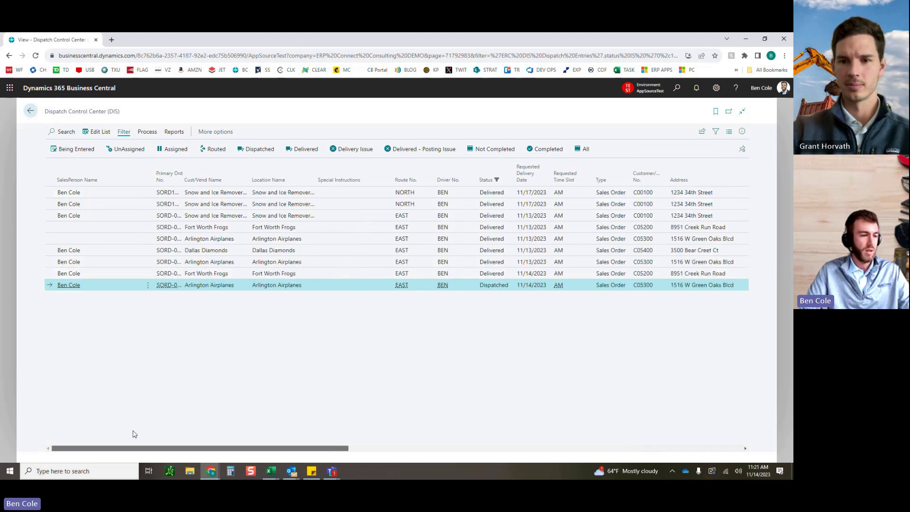
click(30, 111)
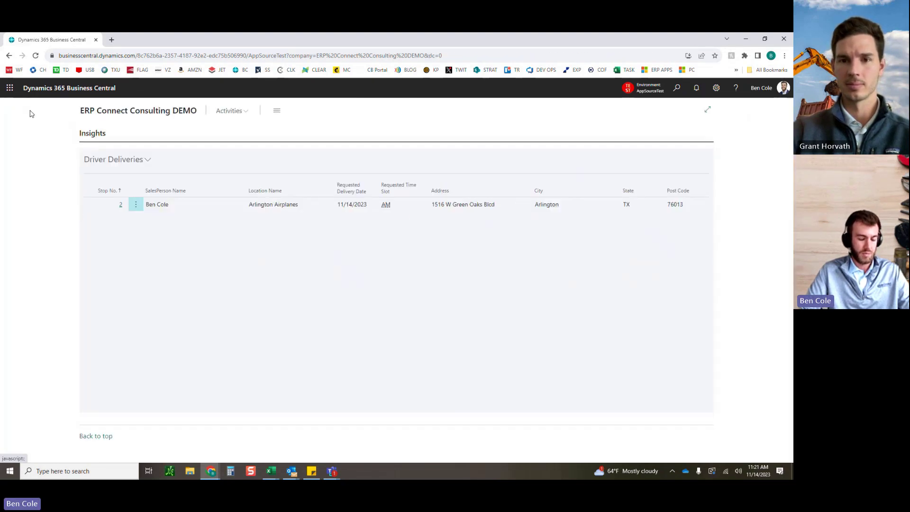
Step: Open Arlington Airplanes stop 2's sign-off, then show the stop #1 dispatch email in Outlook
click(120, 204)
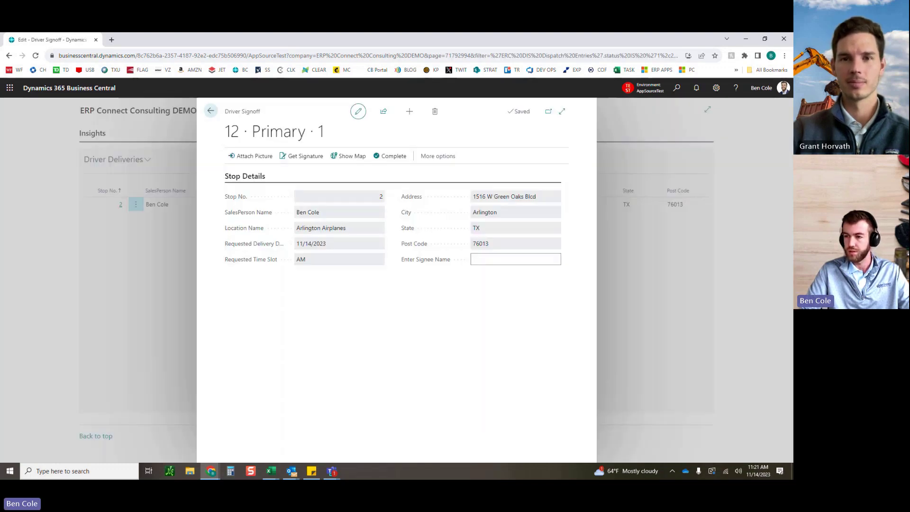
key(alt+Tab)
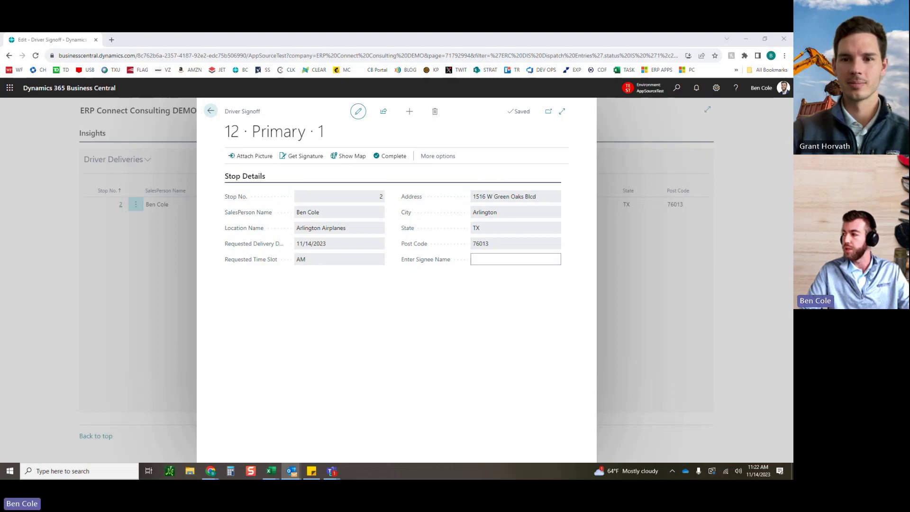
drag(792, 138, 363, 83)
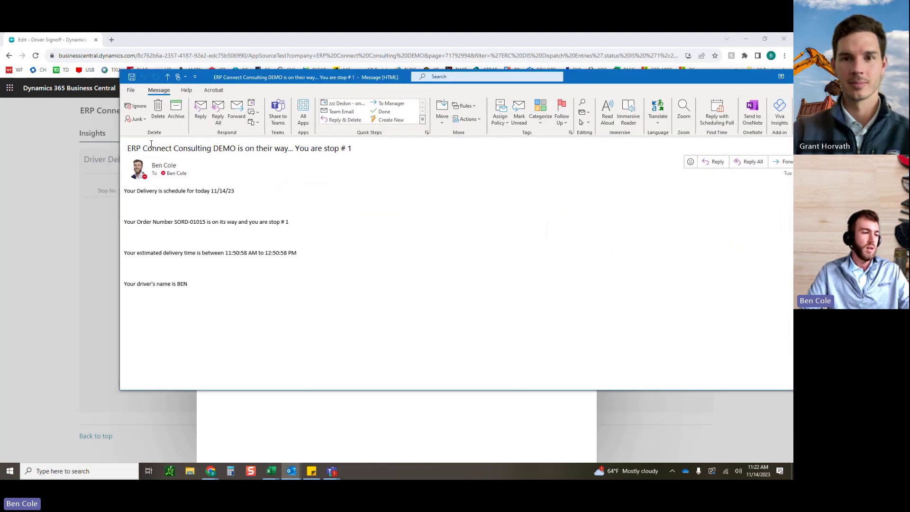
Step: Highlight the subject, scheduled delivery date, order SORD-01015 and estimated time window lines
drag(128, 148, 355, 152)
drag(124, 191, 233, 196)
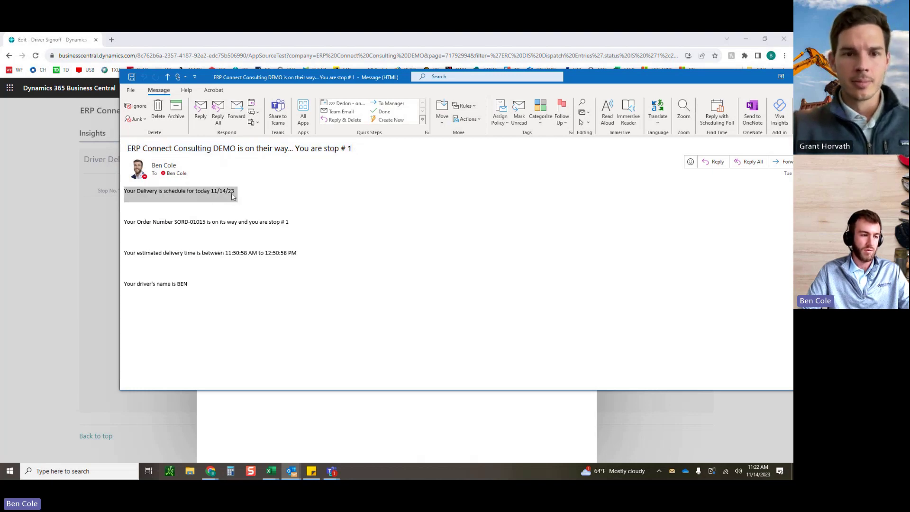
drag(153, 222, 291, 228)
drag(143, 251, 297, 256)
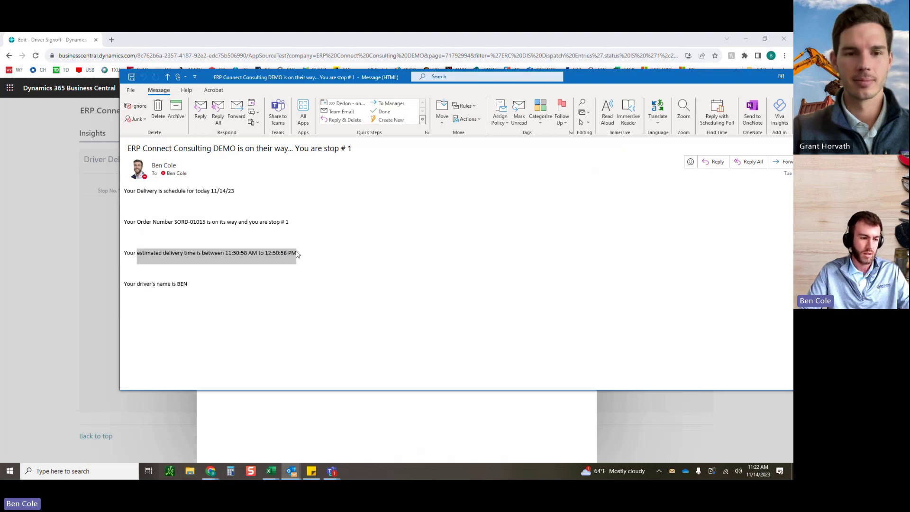
Step: Highlight the driver's name and estimated delivery time, then close the on-their-way email
drag(122, 288, 196, 288)
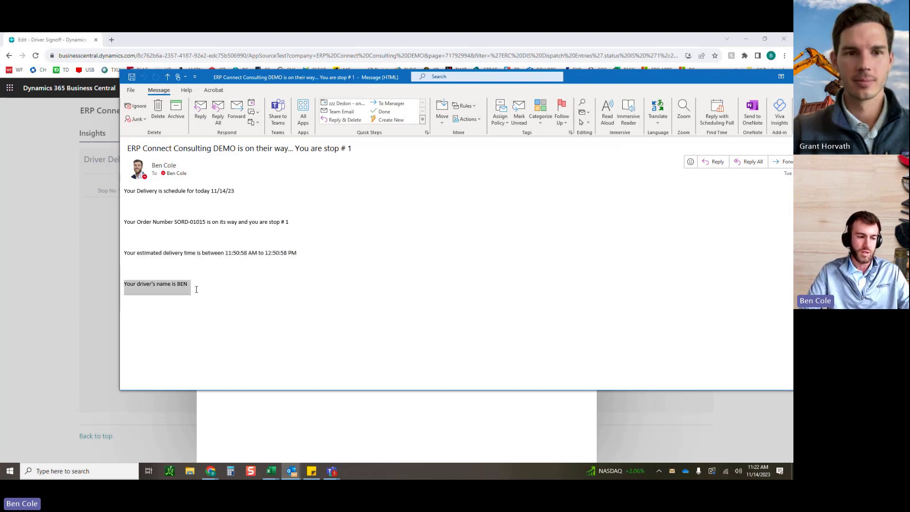
click(196, 289)
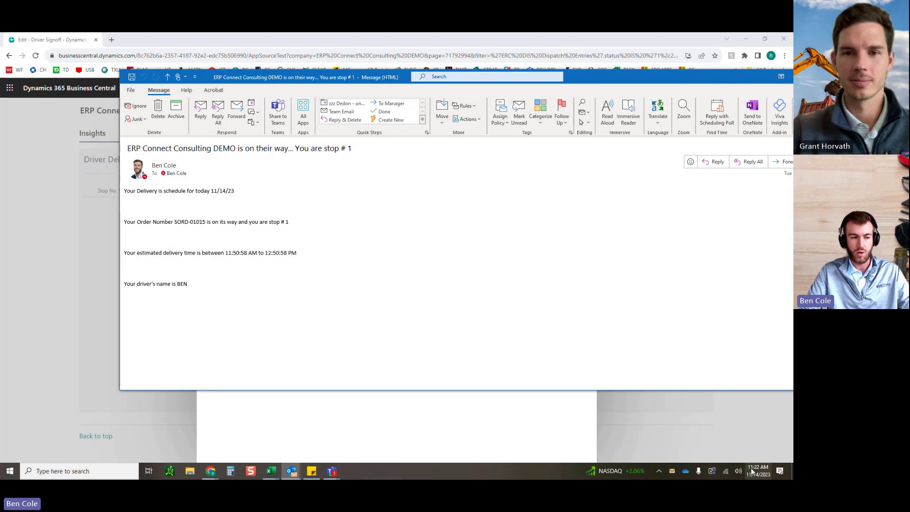
drag(230, 253, 247, 253)
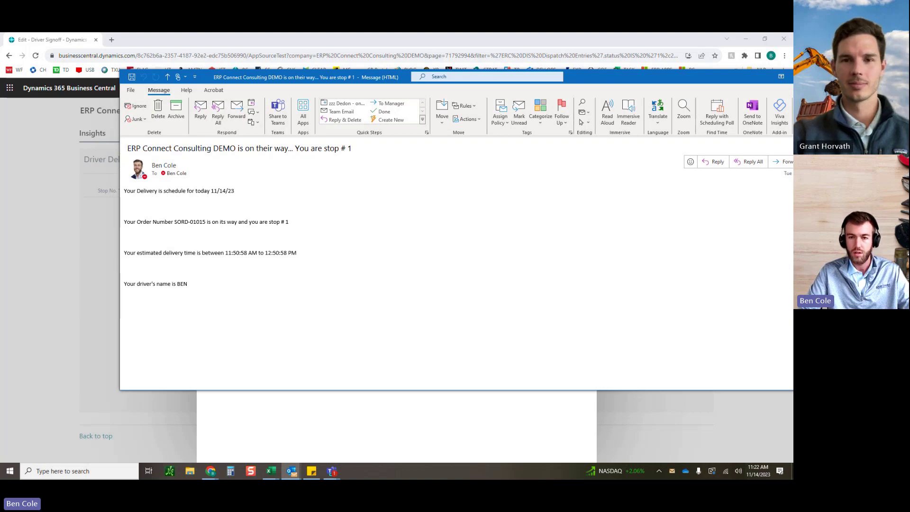
drag(751, 77, 657, 98)
click(747, 97)
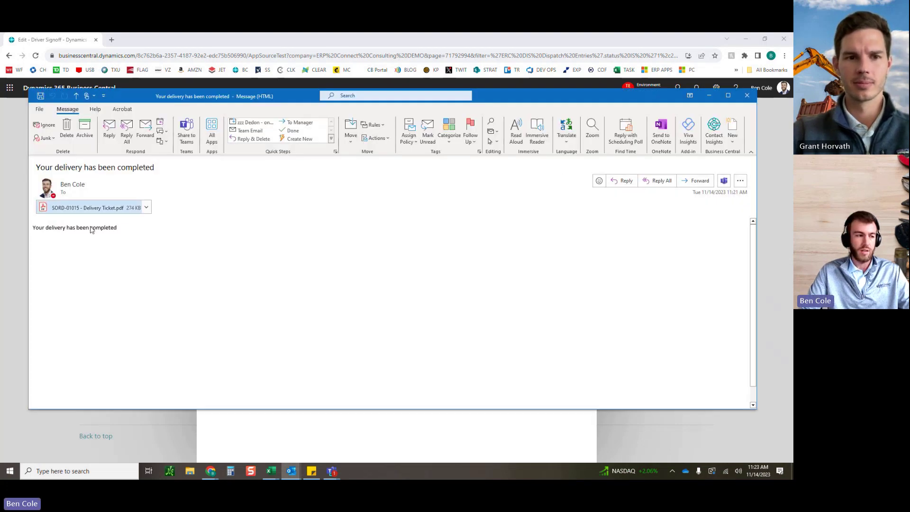
Step: Highlight the delivery-completed message line in the email
drag(46, 228, 142, 233)
click(120, 239)
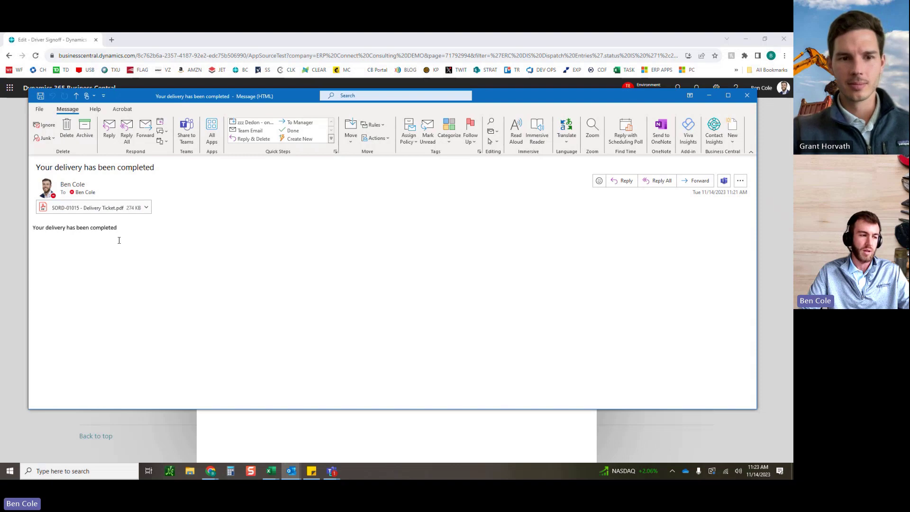
drag(67, 229, 124, 232)
Step: Check the signature on SORD-01015 Delivery Ticket.pdf, then close the PDF and the email
click(113, 209)
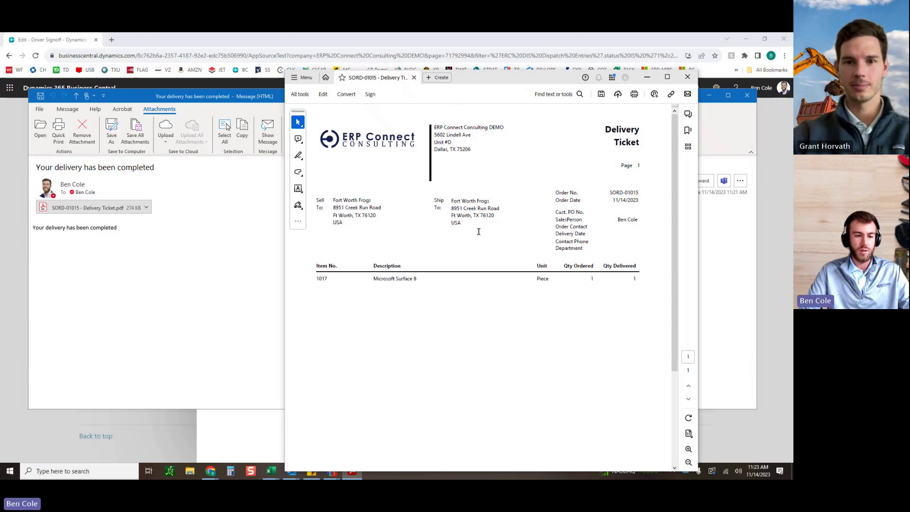
scroll(619, 258, down, 5)
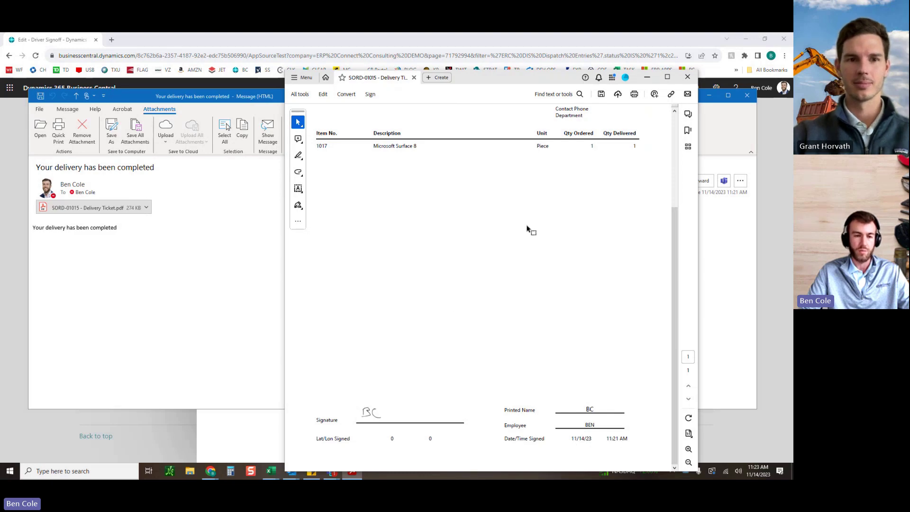
click(687, 77)
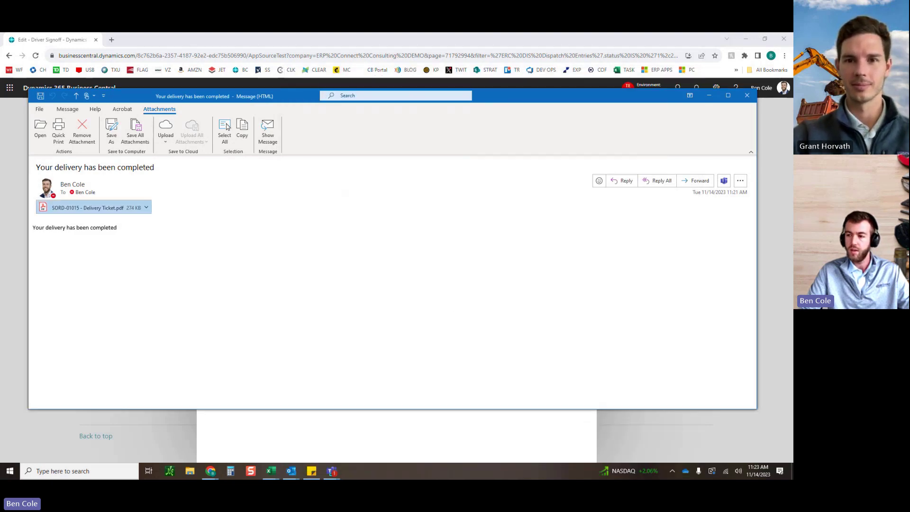
click(739, 100)
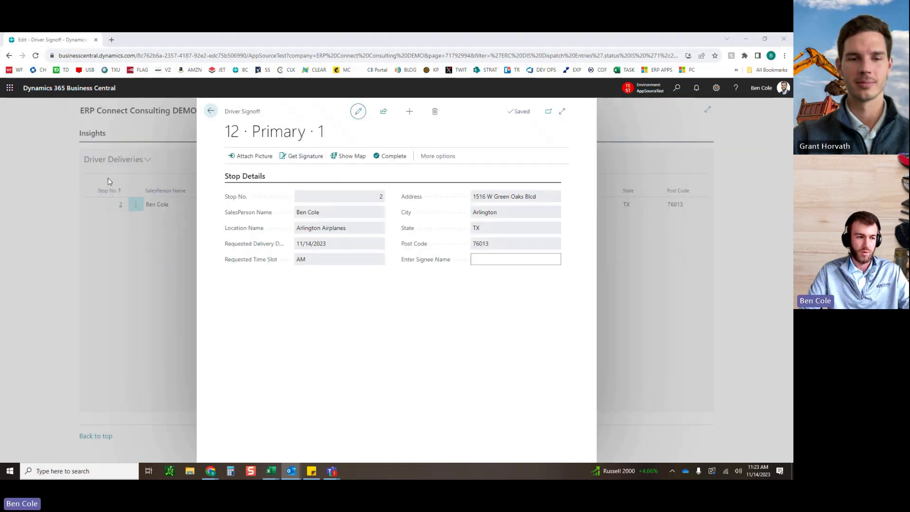
Step: Save a drawn signature and the signee's name, then complete stop 2 as Delivered/Picked Up
click(291, 156)
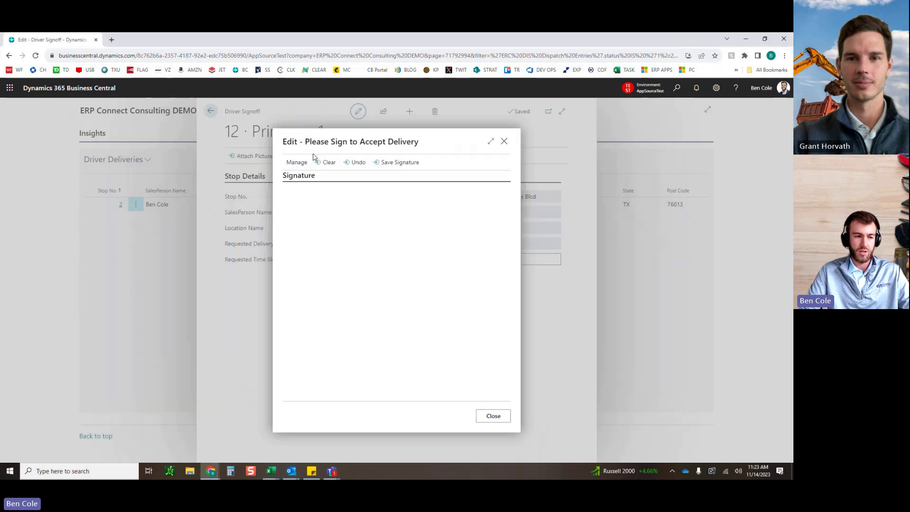
mouse_move(323, 220)
mouse_down()
mouse_move(431, 208)
mouse_move(389, 195)
mouse_up()
click(400, 162)
click(526, 260)
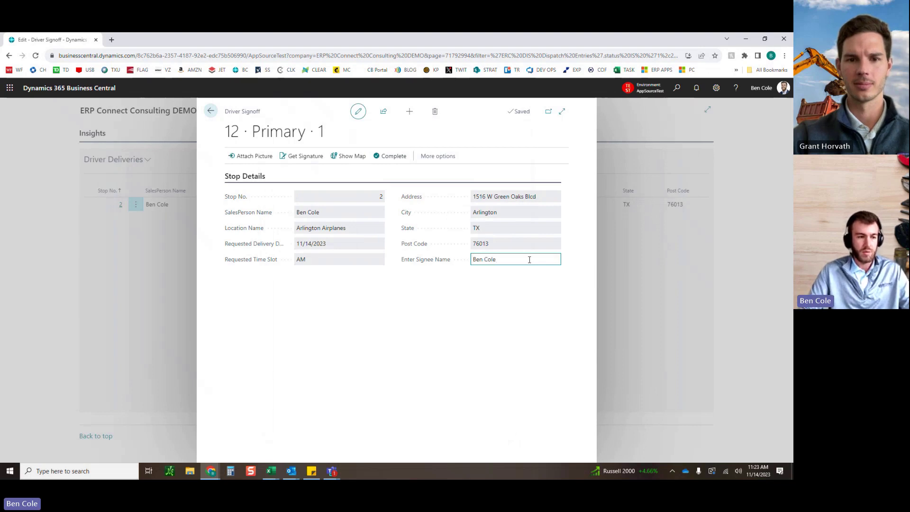
click(389, 156)
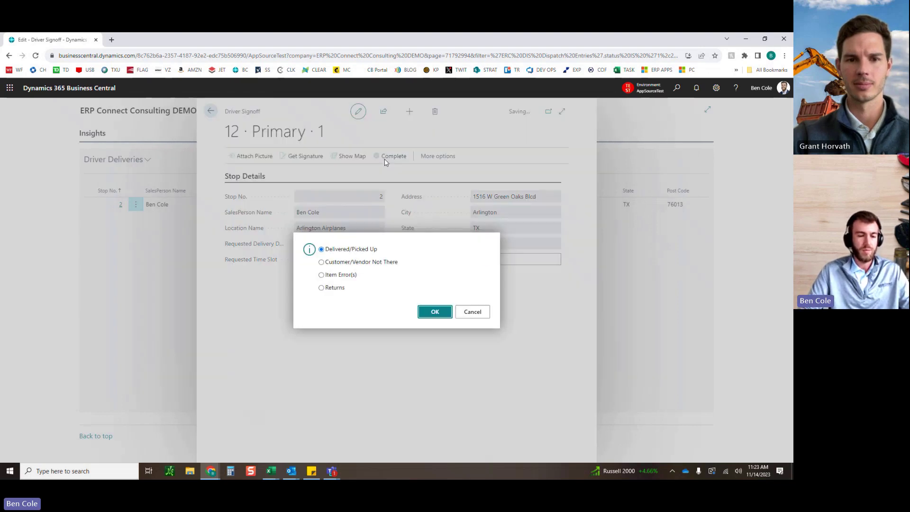
click(431, 313)
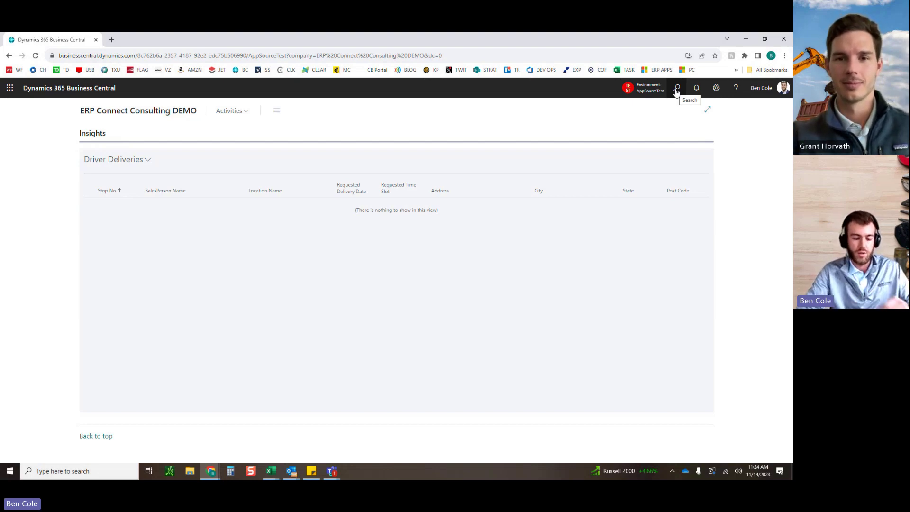
Step: Search 'dispatch' and open the Dispatch Control Center
click(676, 90)
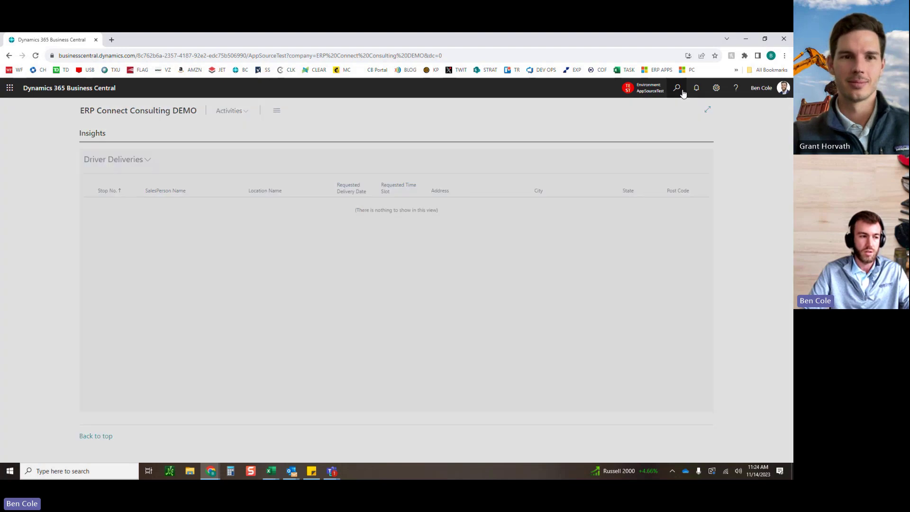
text(dispatch)
key(Down)
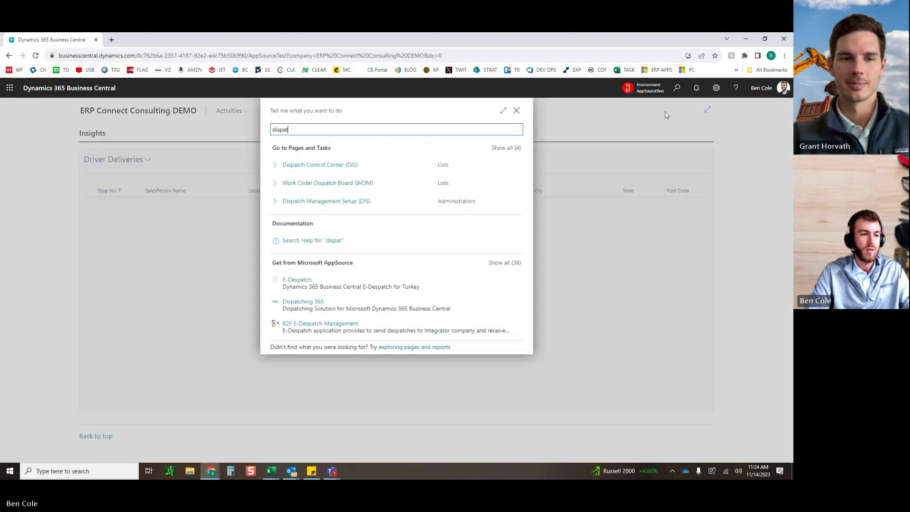
key(Return)
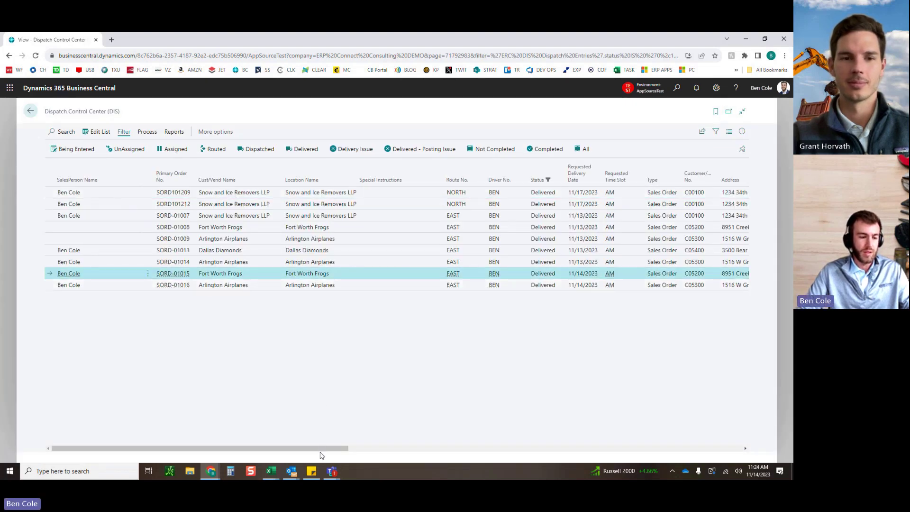
Step: Select the SORD-01015 and SORD-01016 rows and scroll across to their Signed By signatures
shift+click(338, 286)
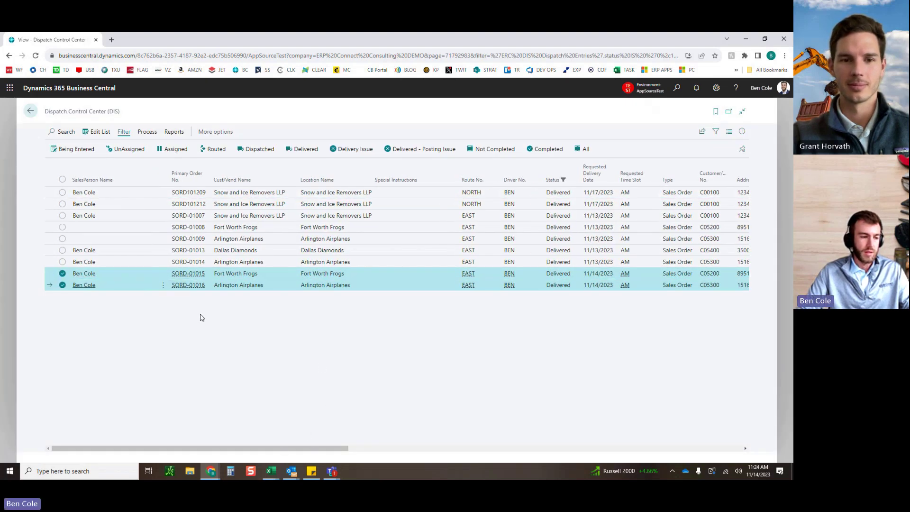
drag(331, 448, 413, 276)
drag(388, 449, 698, 455)
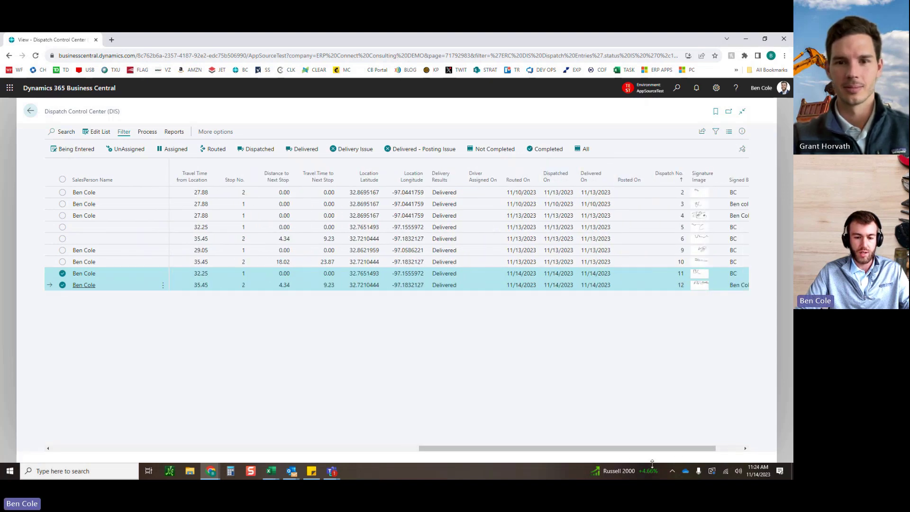
drag(691, 451, 715, 451)
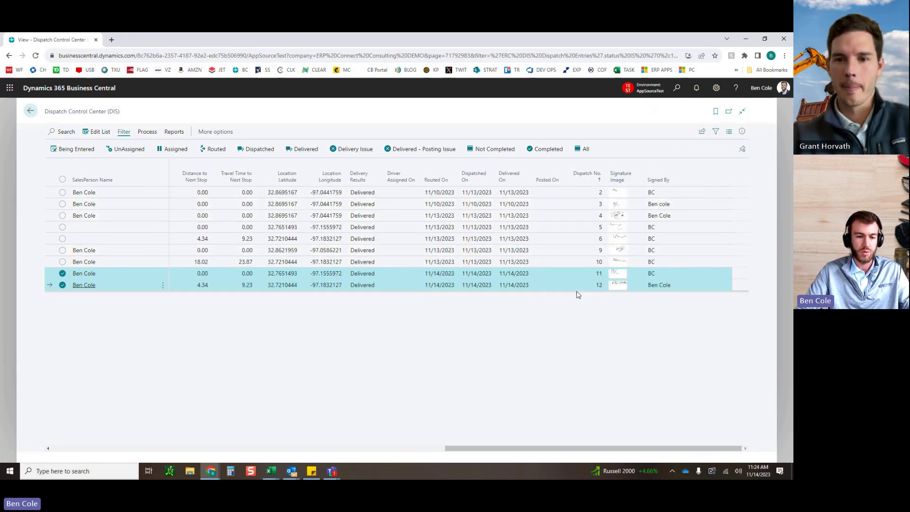
click(556, 288)
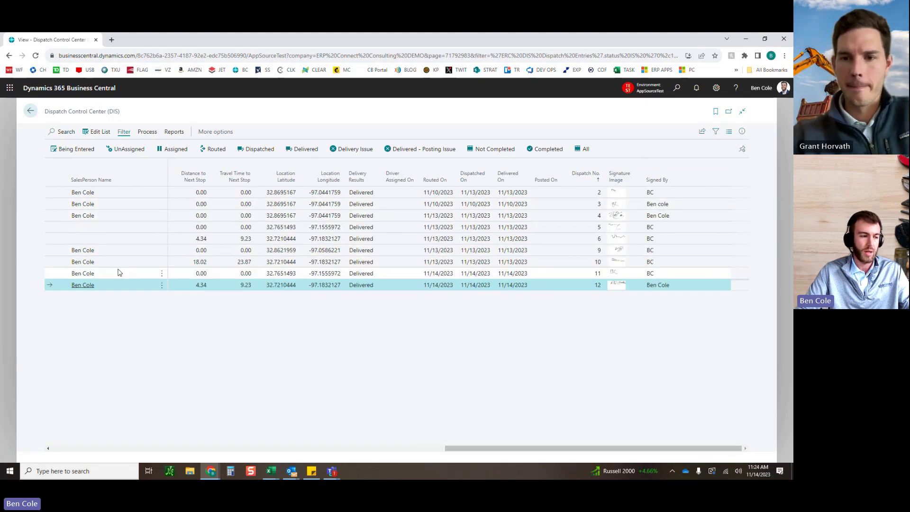
click(147, 133)
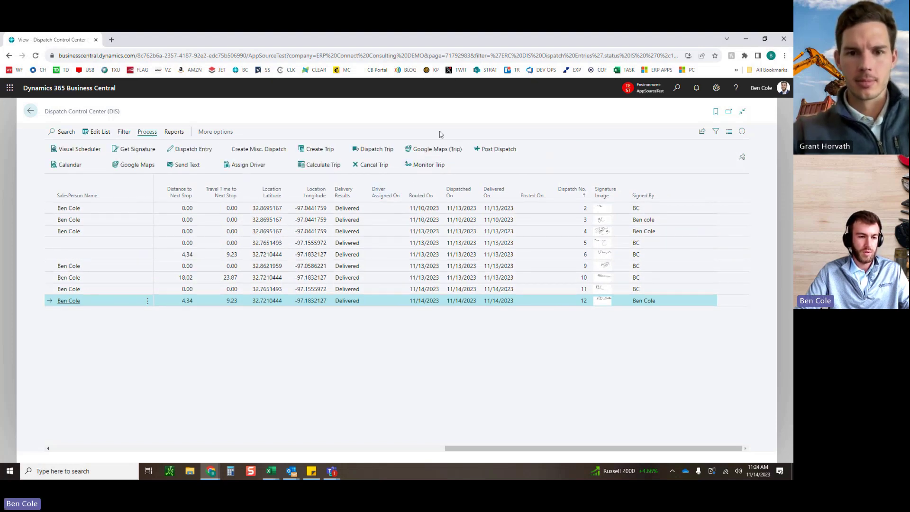
Step: Scroll the dispatch grid across Trip No. 10021 and the signature columns for both stops
drag(497, 445, 371, 433)
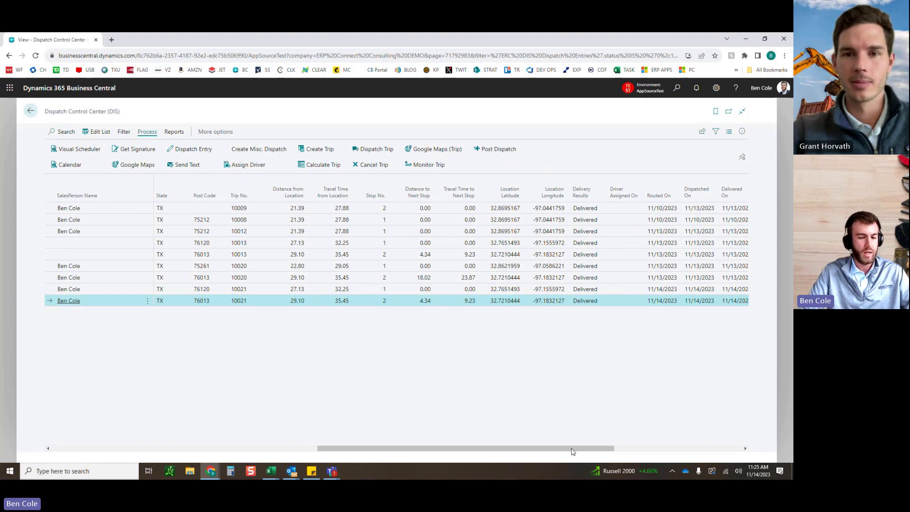
drag(573, 448, 728, 455)
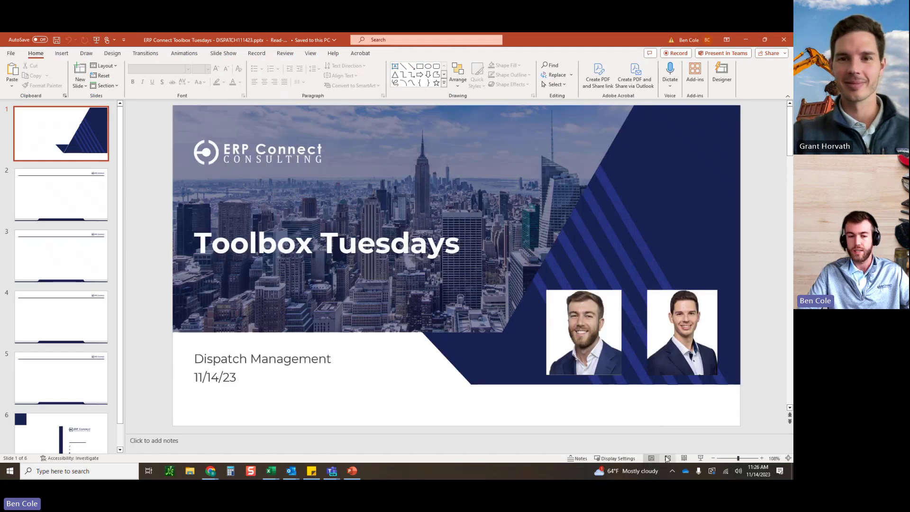
Step: Switch the Toolbox Tuesdays deck from Slide Sorter to Reading View
click(669, 458)
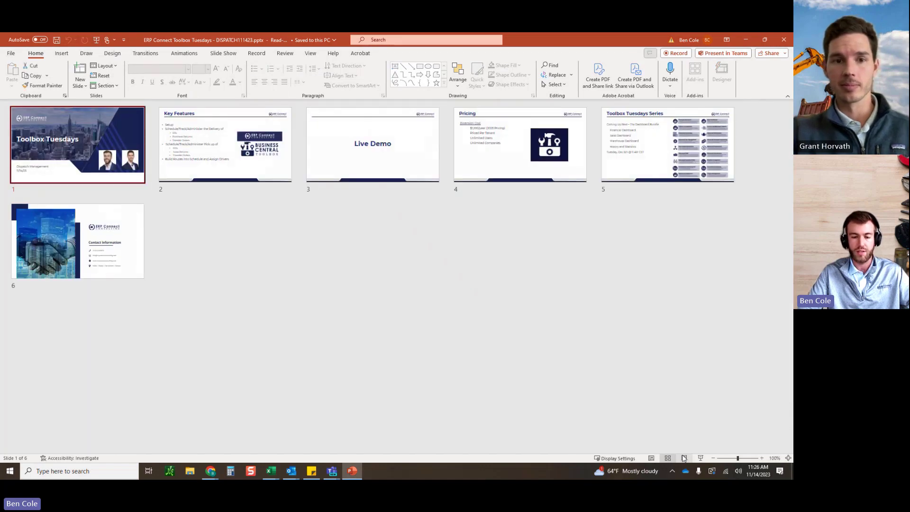
click(684, 458)
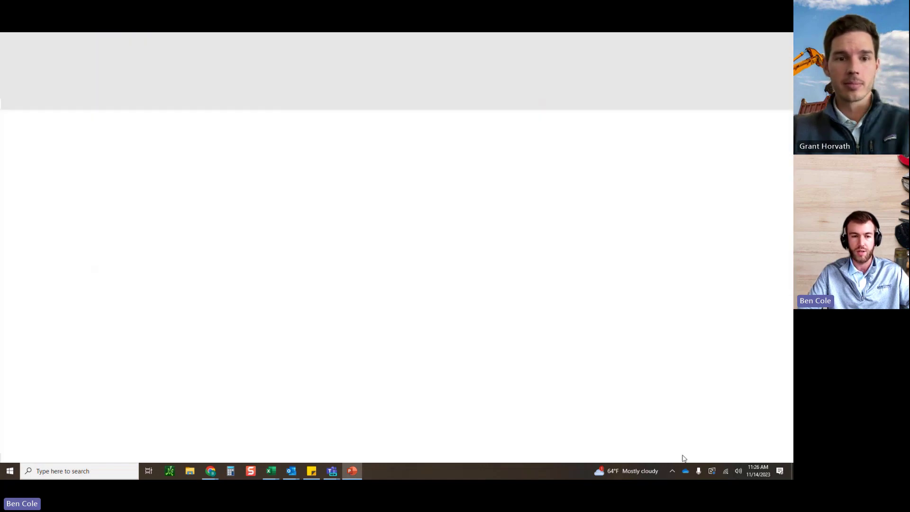